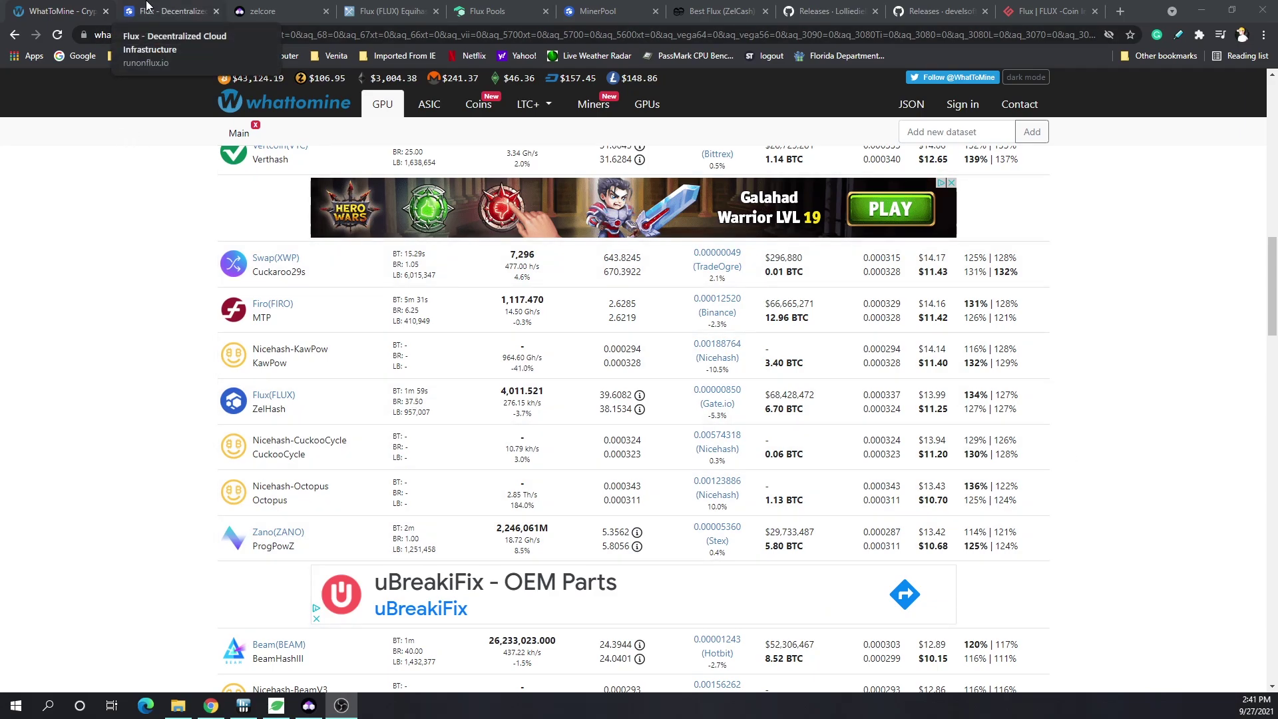
- View the Flux homepage at runonflux.io, then go to the zelcore.io wallet site
click(147, 5)
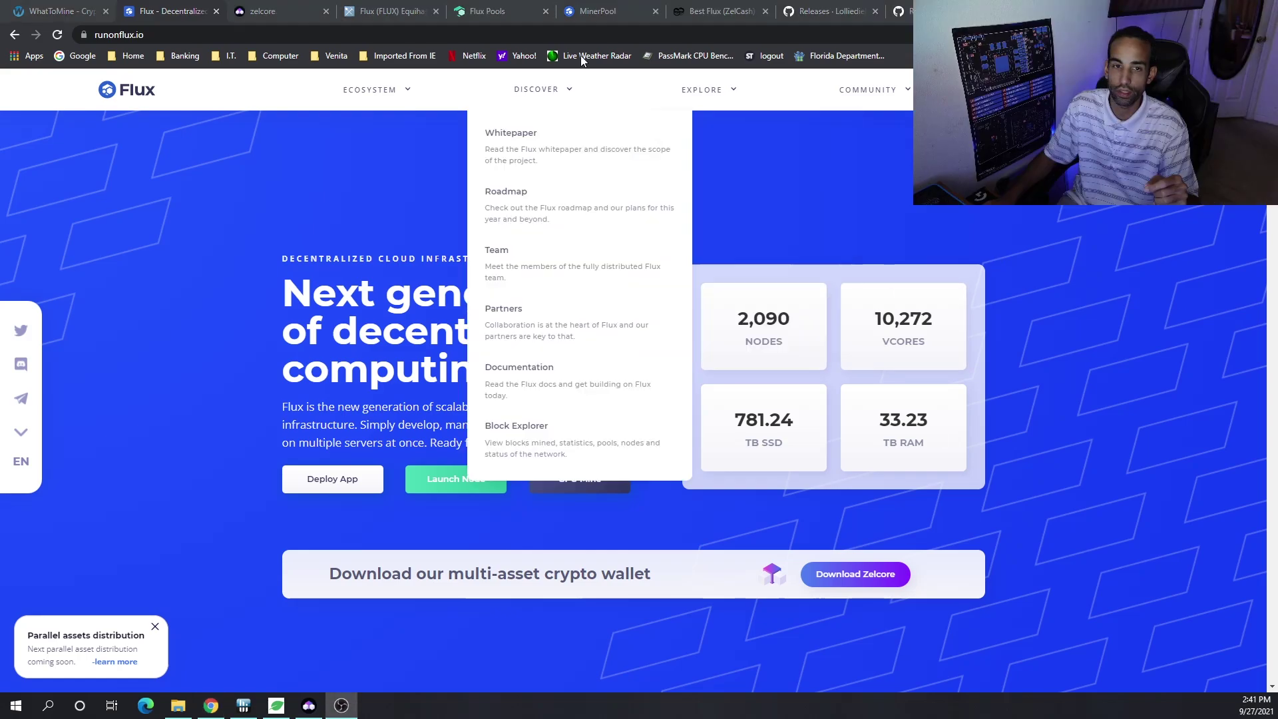
click(263, 10)
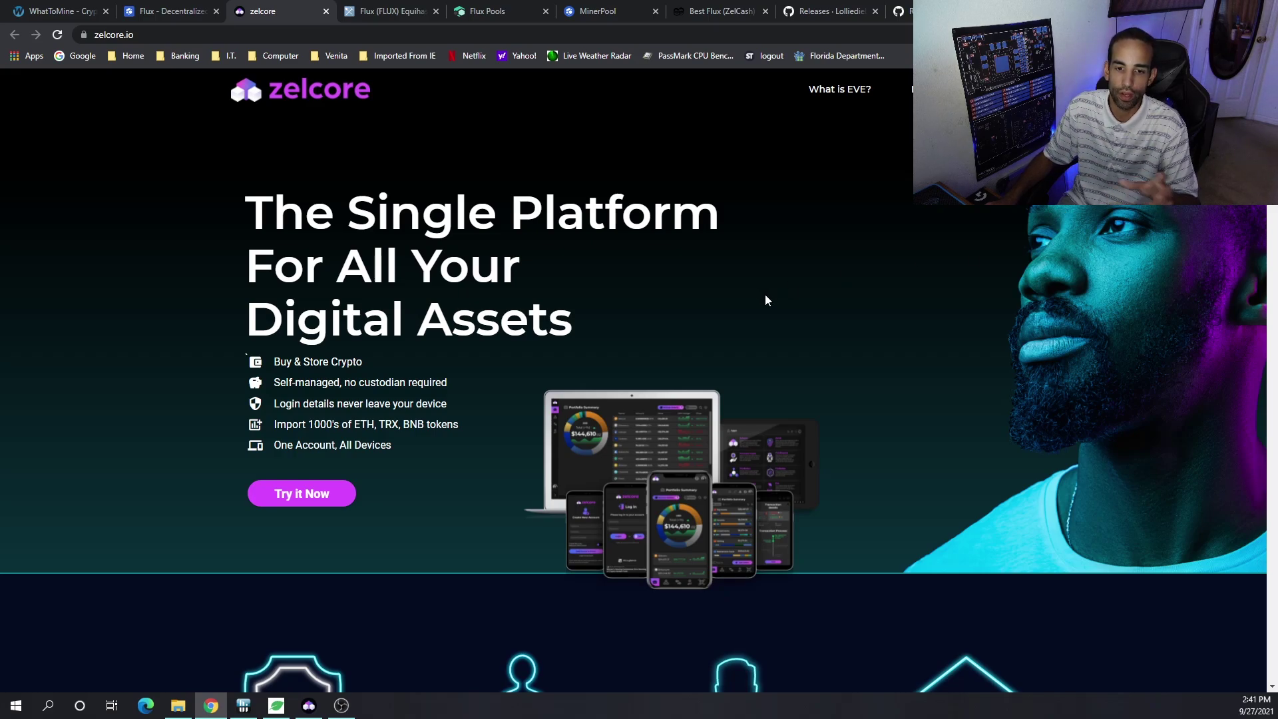
- Scroll zelcore.io down to Download Zelcore, listing Windows, Mac, Linux and mobile options
scroll(1003, 349, down, 5)
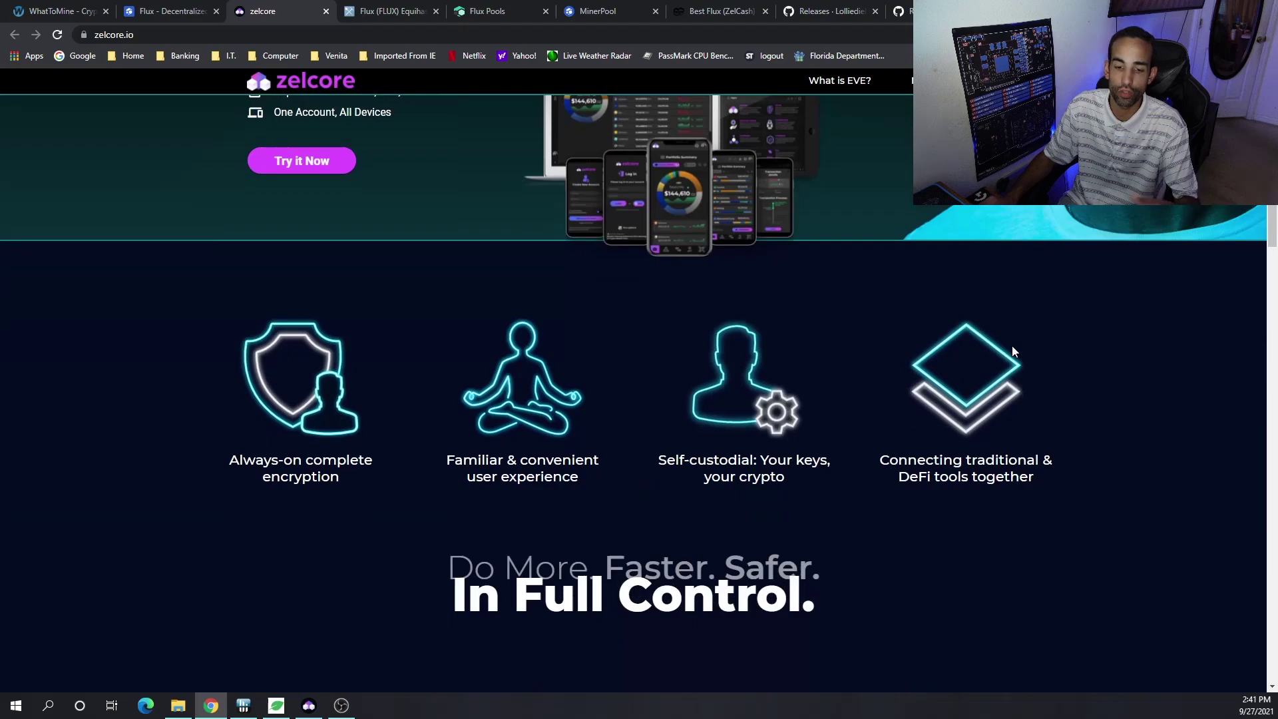
scroll(1012, 347, down, 10)
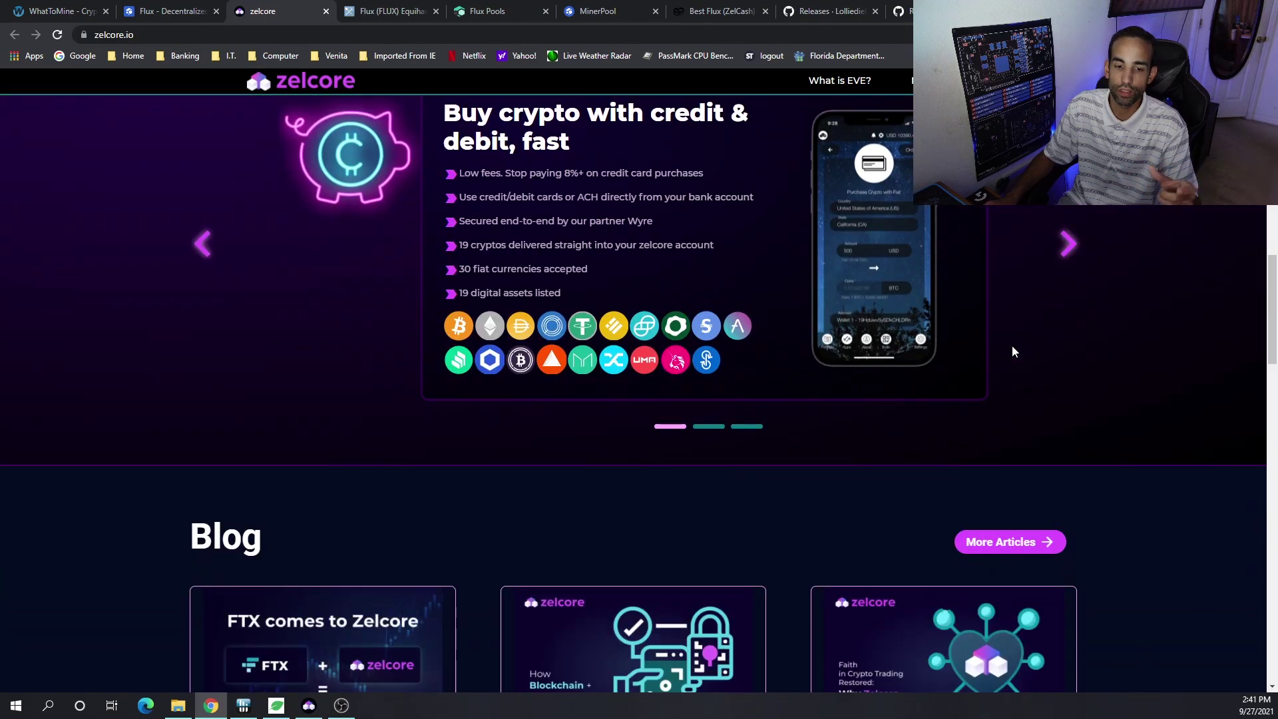
scroll(1012, 345, down, 2)
scroll(1216, 517, down, 5)
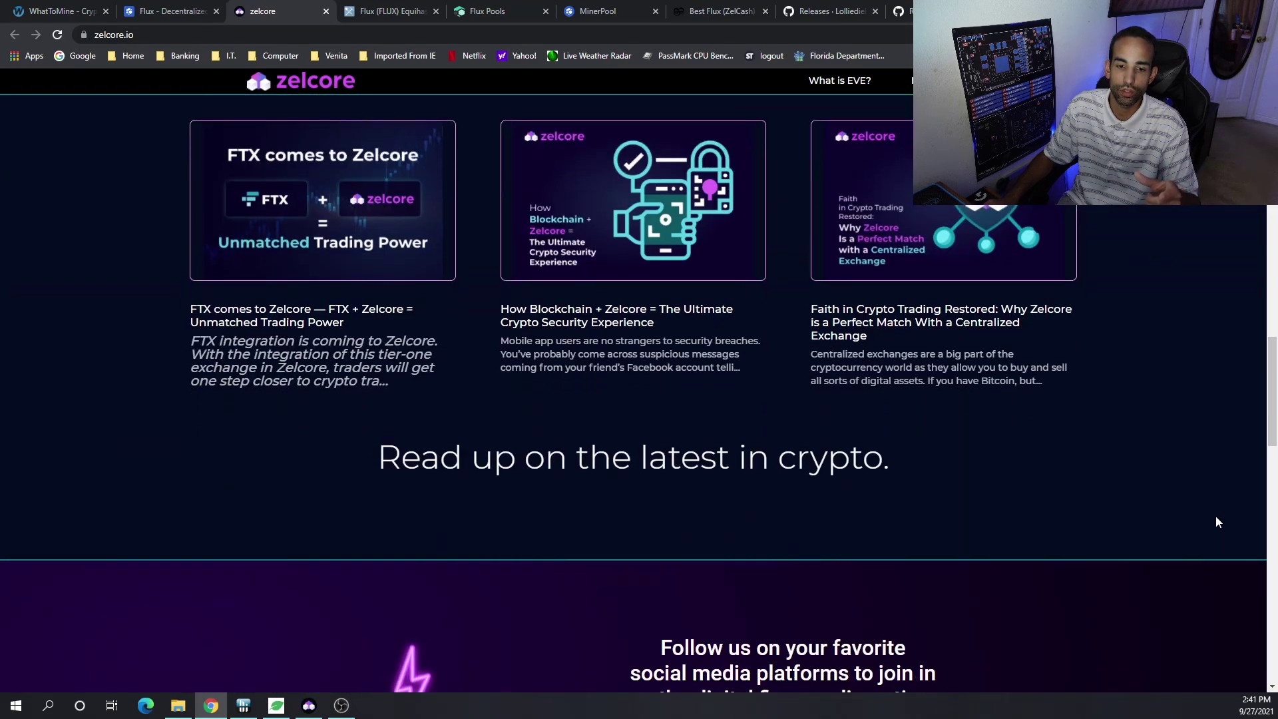
scroll(1215, 517, down, 2)
scroll(1215, 516, down, 1)
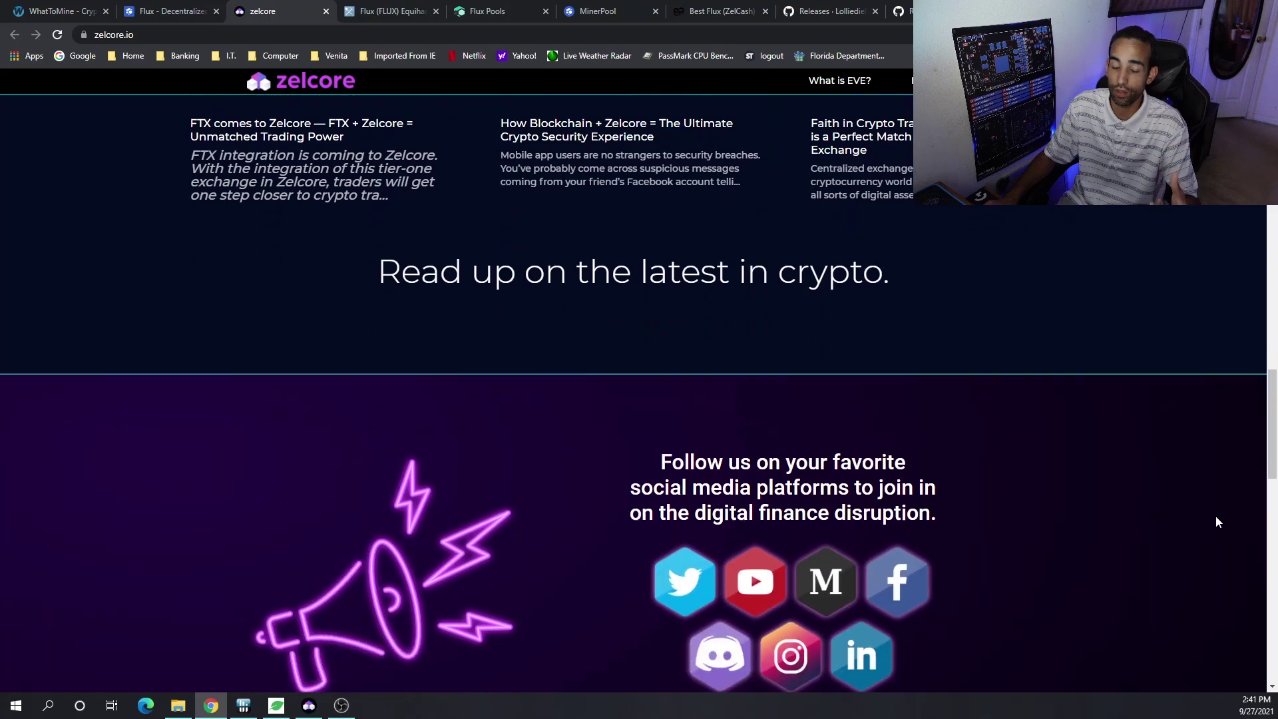
scroll(1215, 521, down, 12)
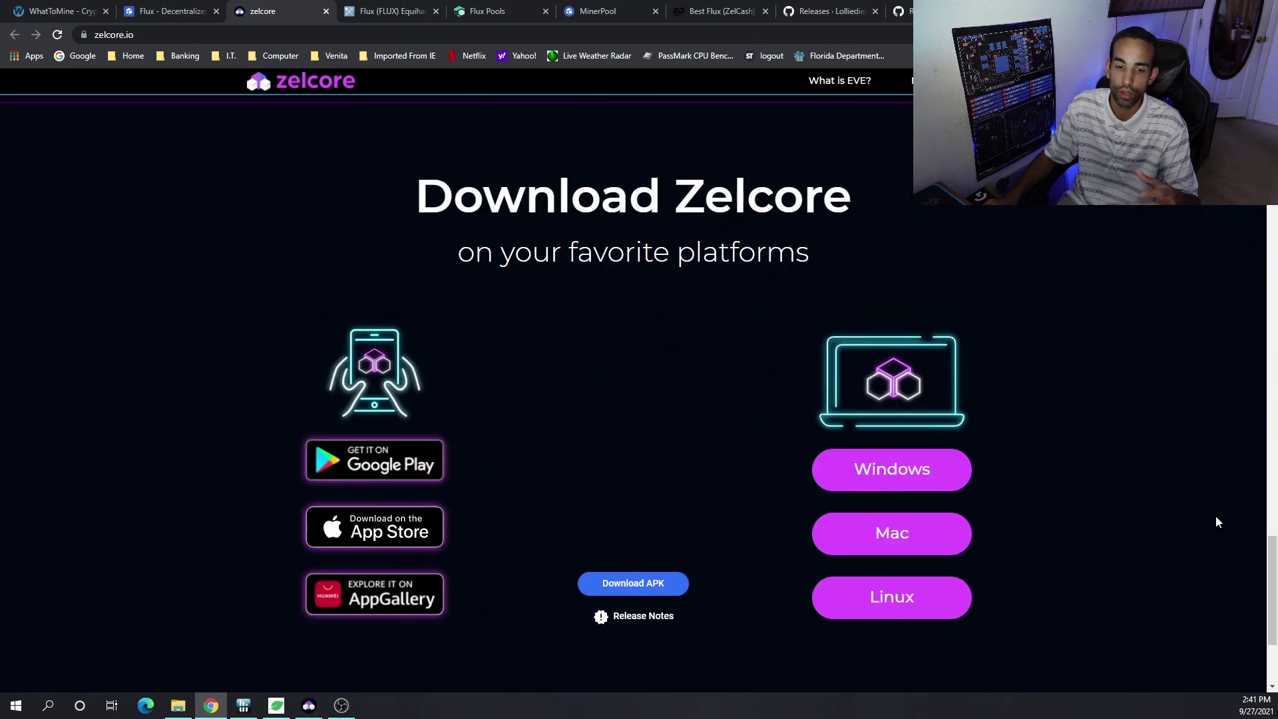
scroll(1216, 521, down, 2)
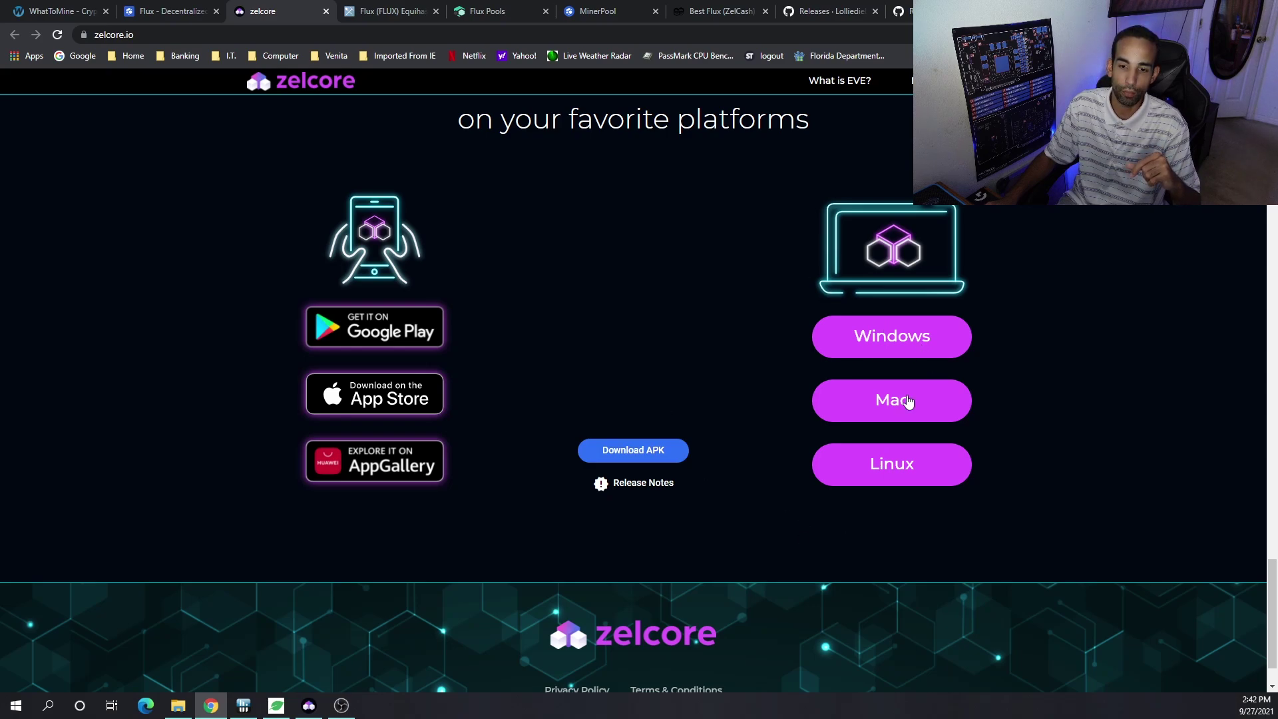
- Open the Zelcore desktop wallet, preview the Sync Account form, return to login, then close it
click(308, 705)
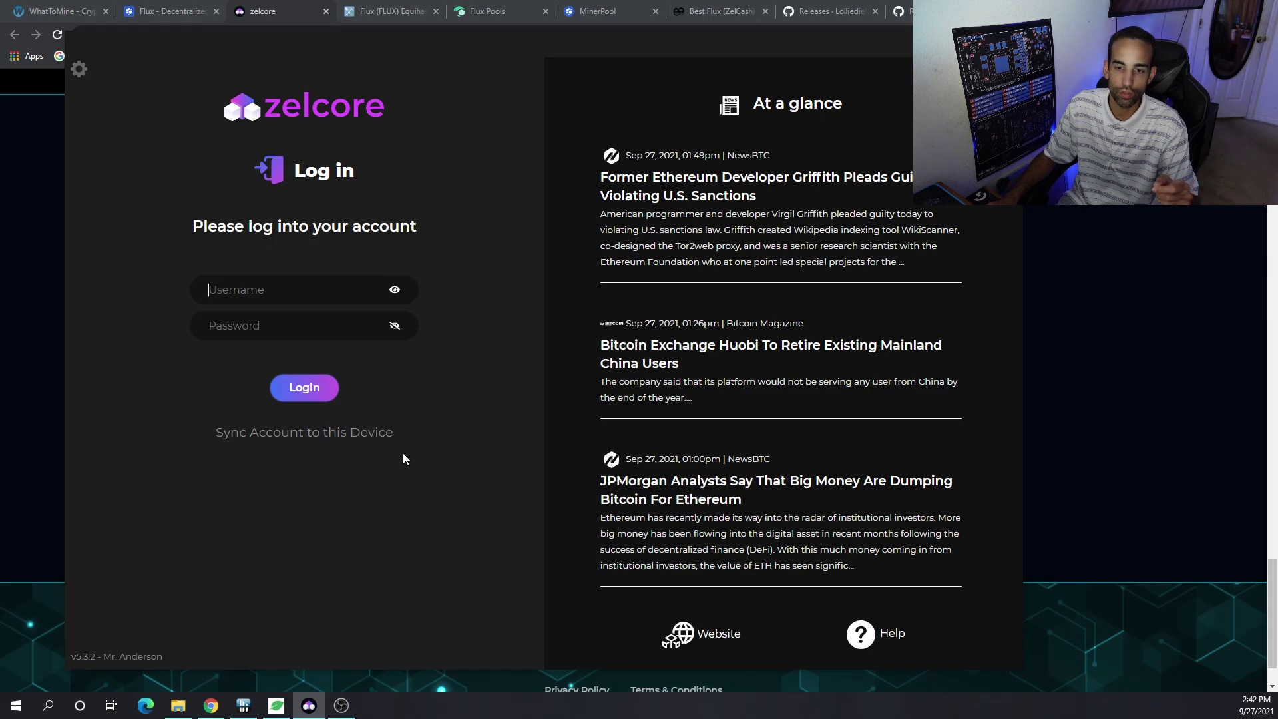
click(342, 433)
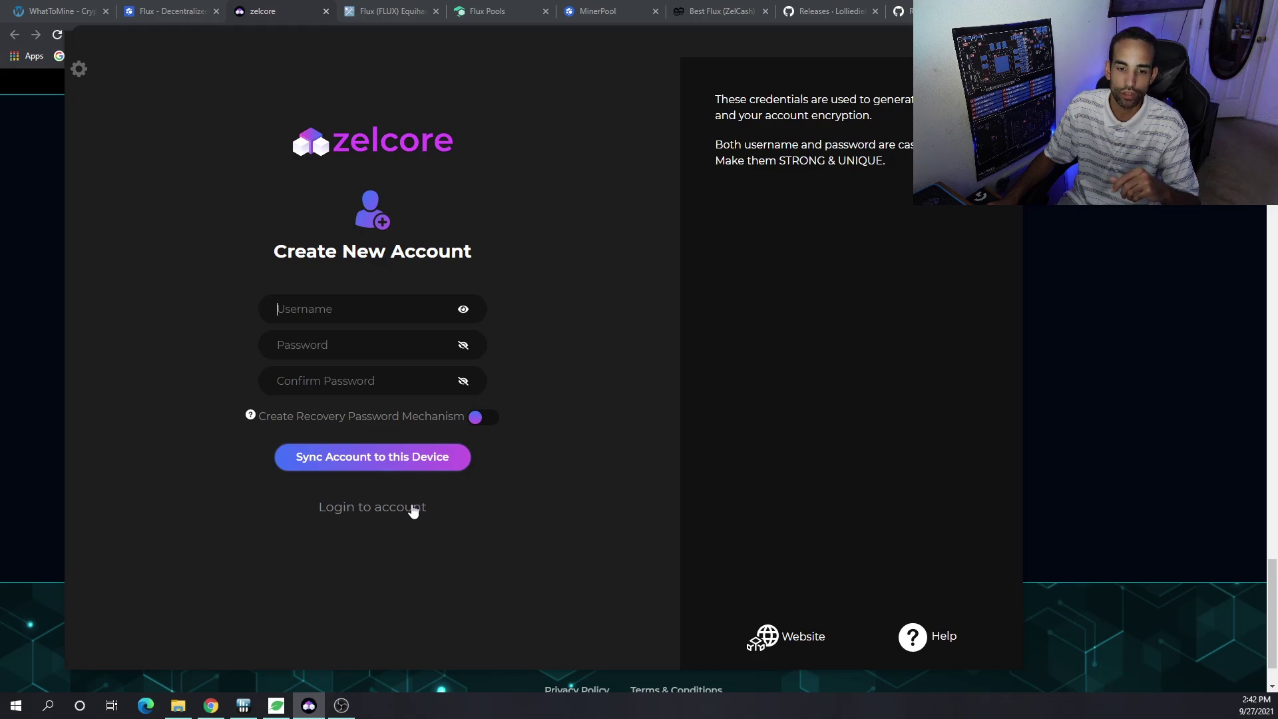
click(420, 509)
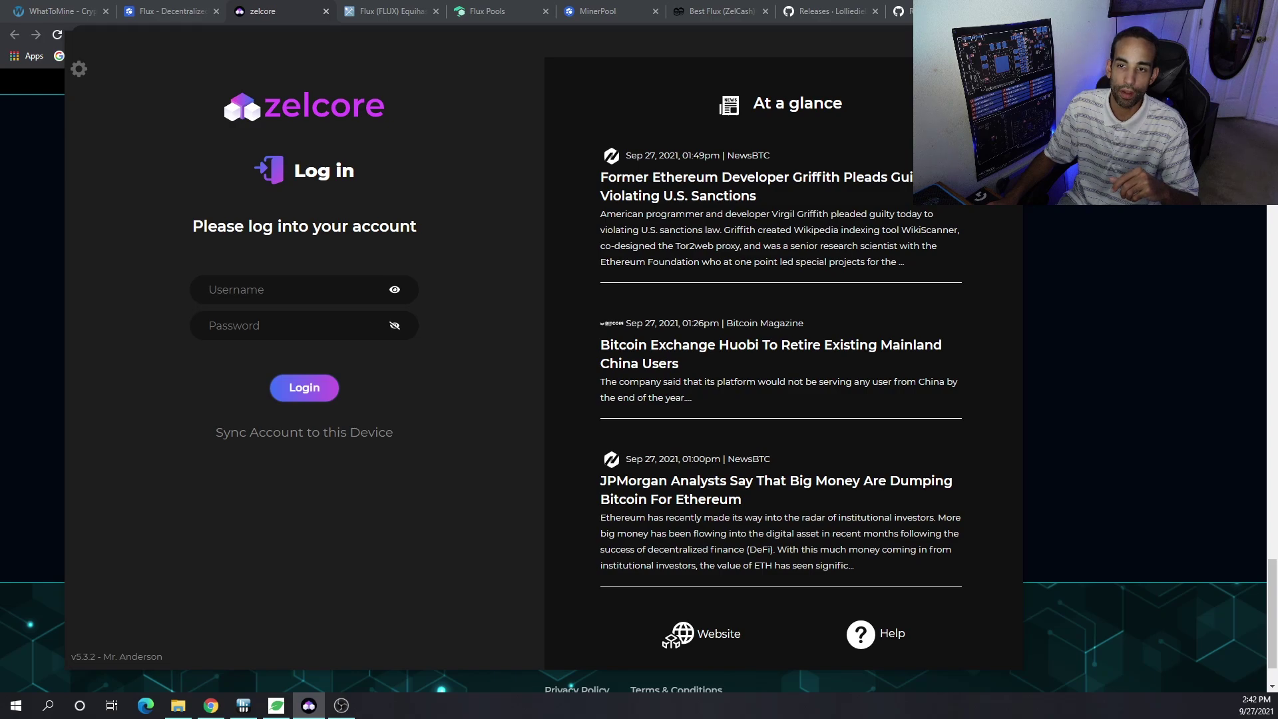
key(alt+F4)
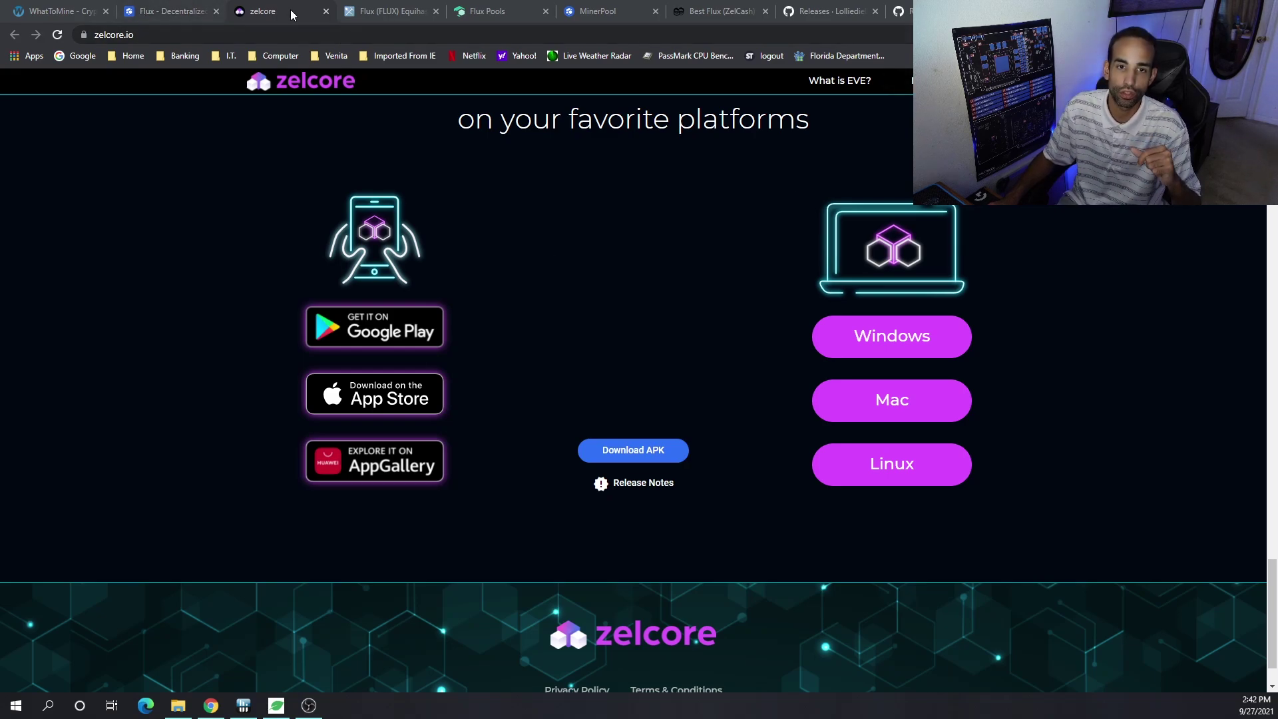
- Review the ranked Flux Equihash pools on MiningPoolStats, then go to the fluxpools.net dashboard
click(370, 7)
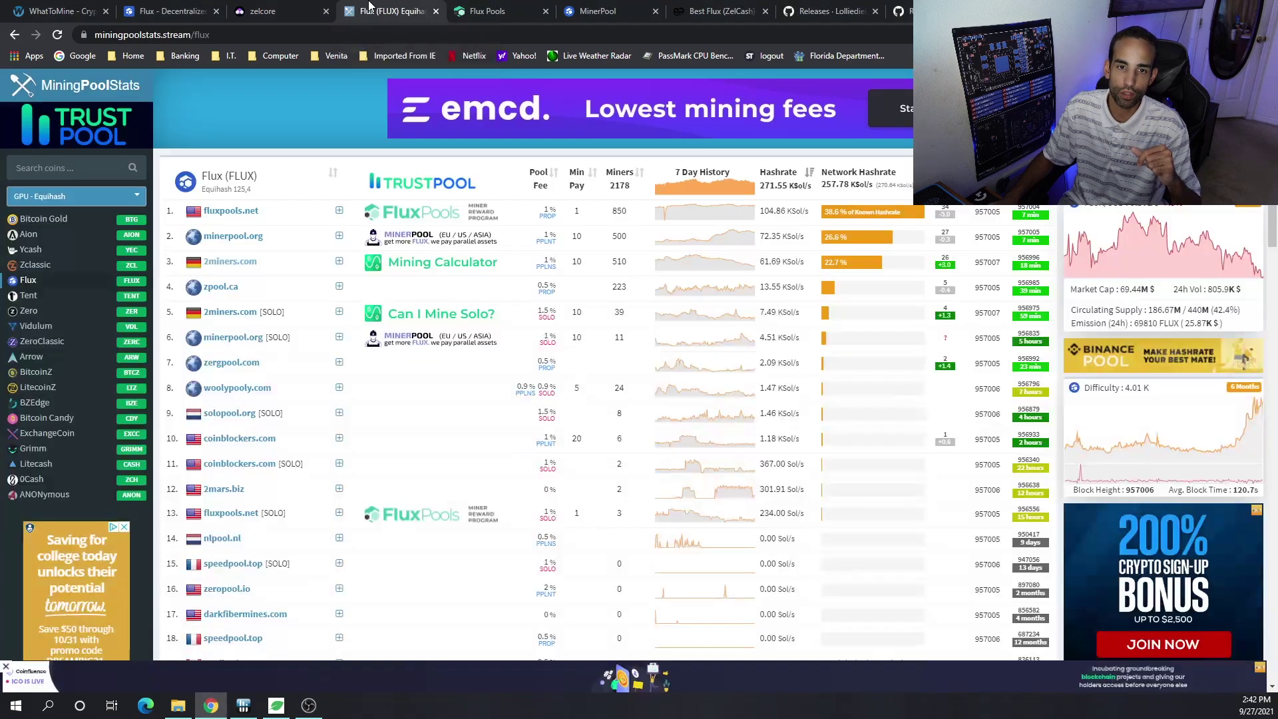
mouse_move(698, 366)
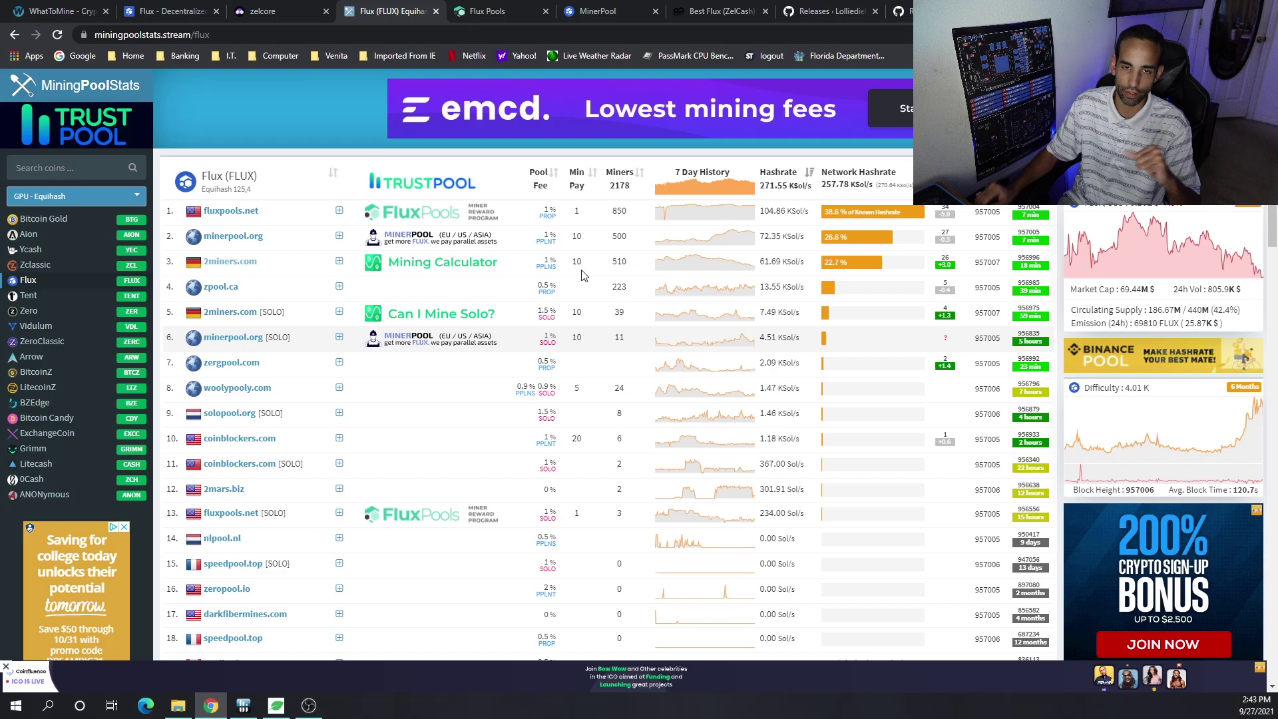
click(506, 11)
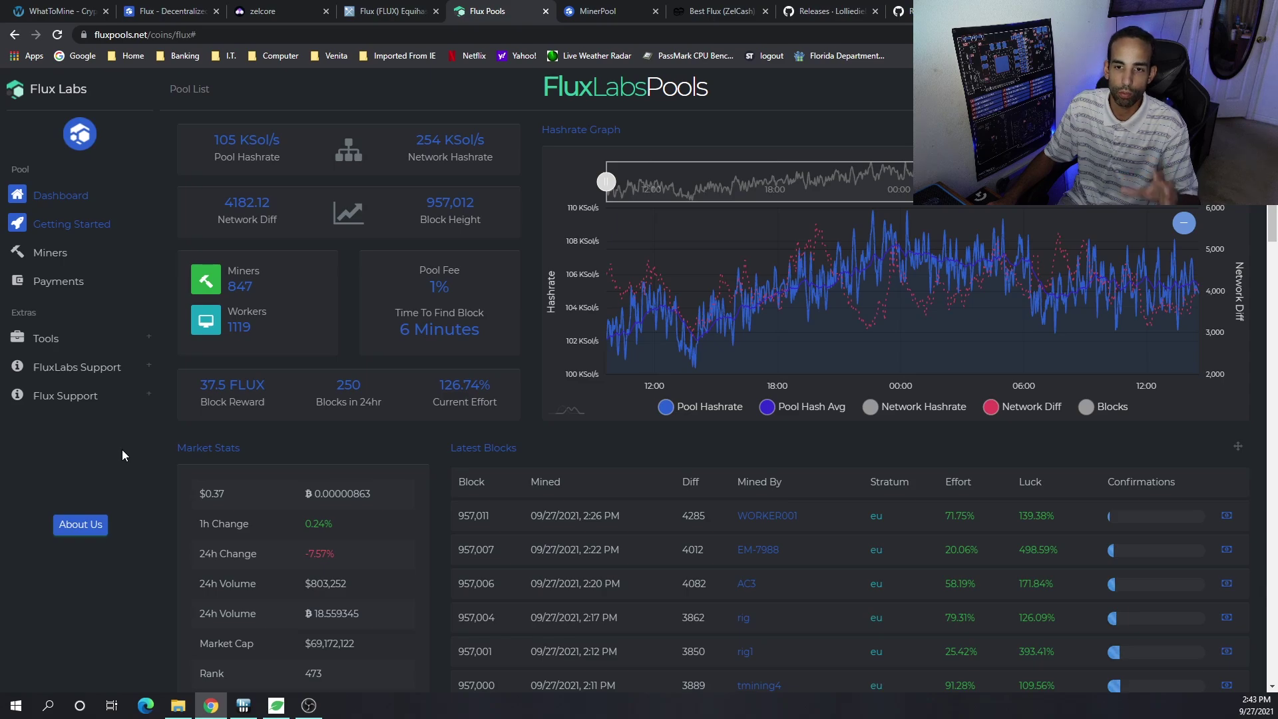
- Show FluxPools' Getting Started stratum list with us-flux.fluxpools.net:7001, then switch to flux.minerpool.org
click(64, 226)
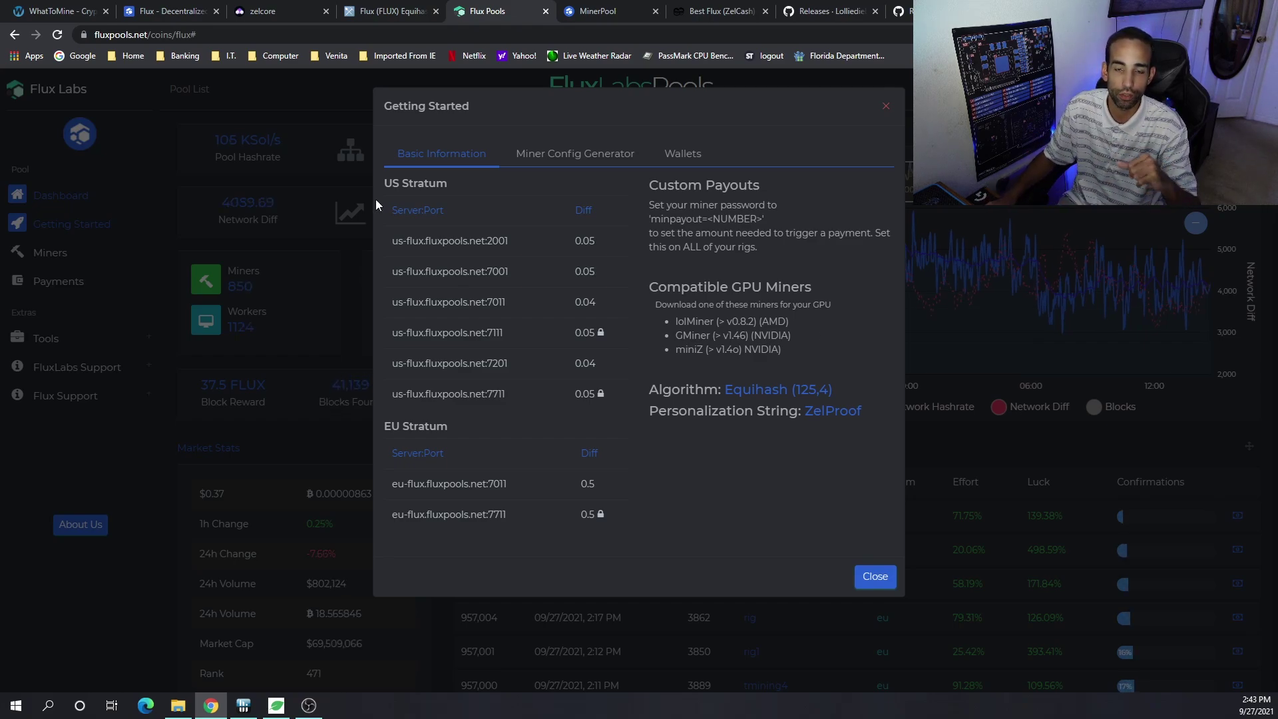
click(598, 12)
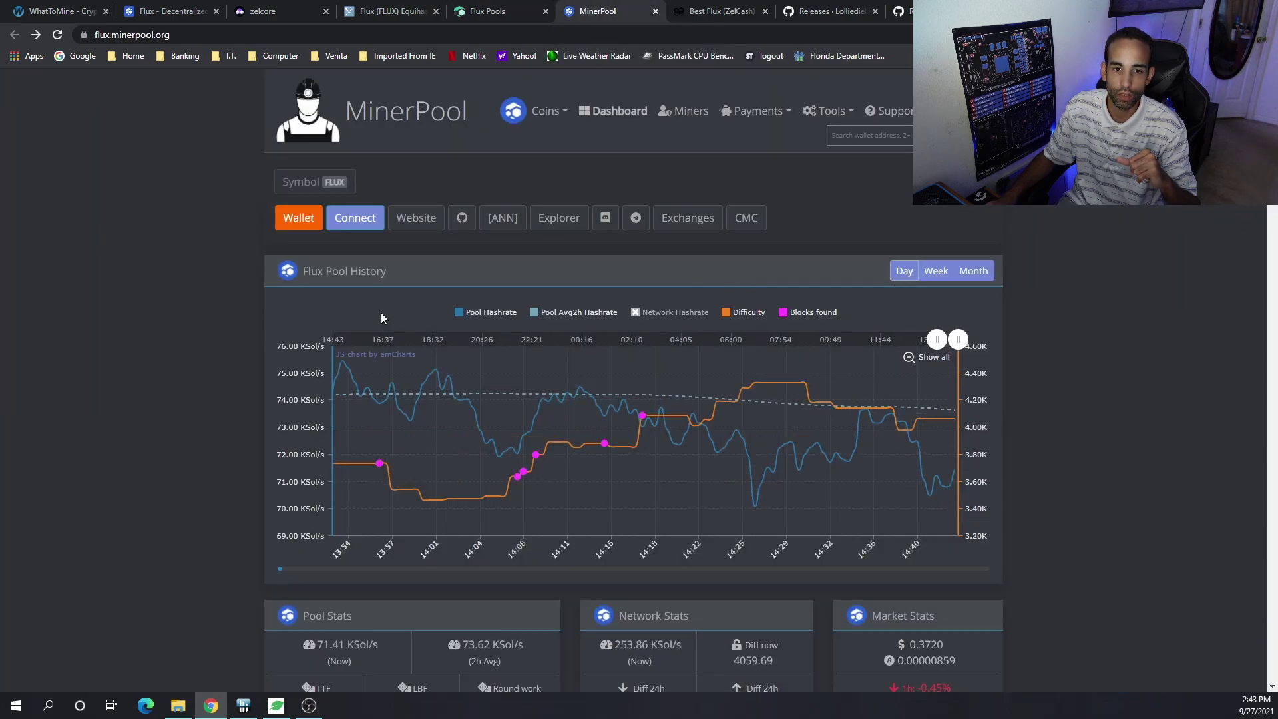
- Open MinerPool's Connection details showing na.minerpool.org ports 2032/2033 and the GMiner example command
click(358, 219)
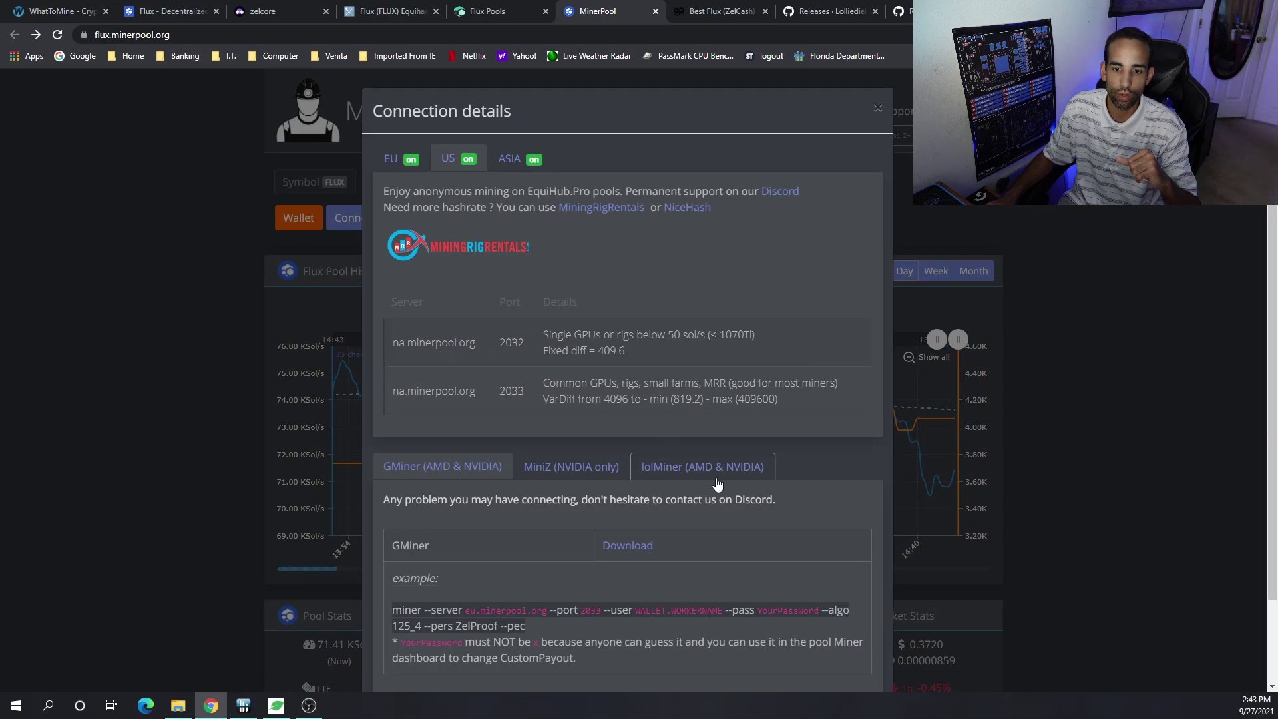
scroll(800, 494, down, 2)
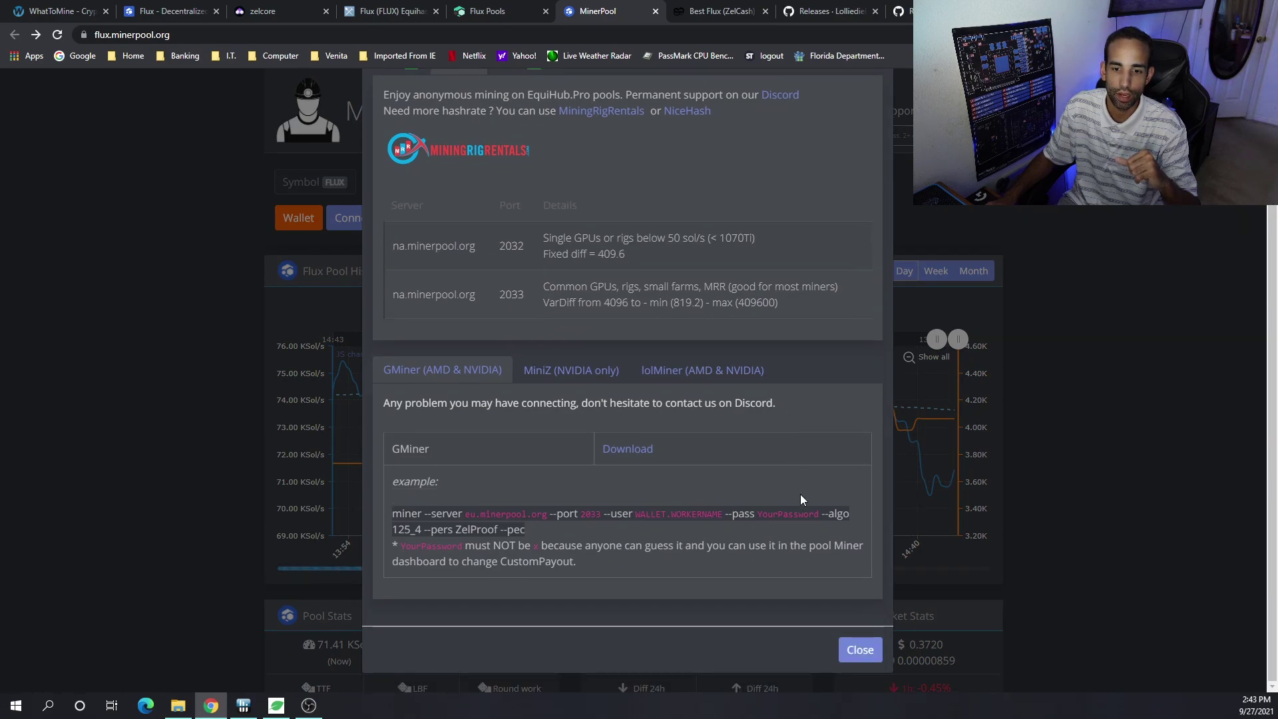
scroll(800, 494, up, 2)
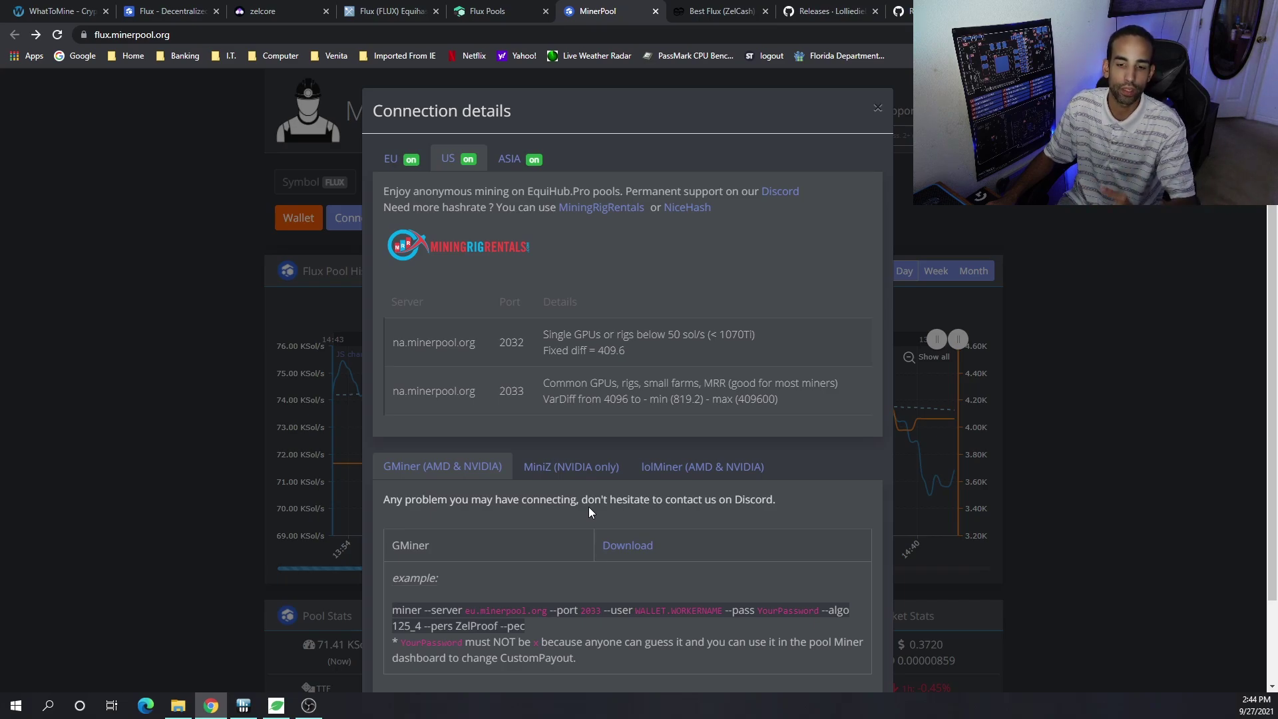
- Open the 2Miners Flux mining help page and scroll through its settings
click(722, 8)
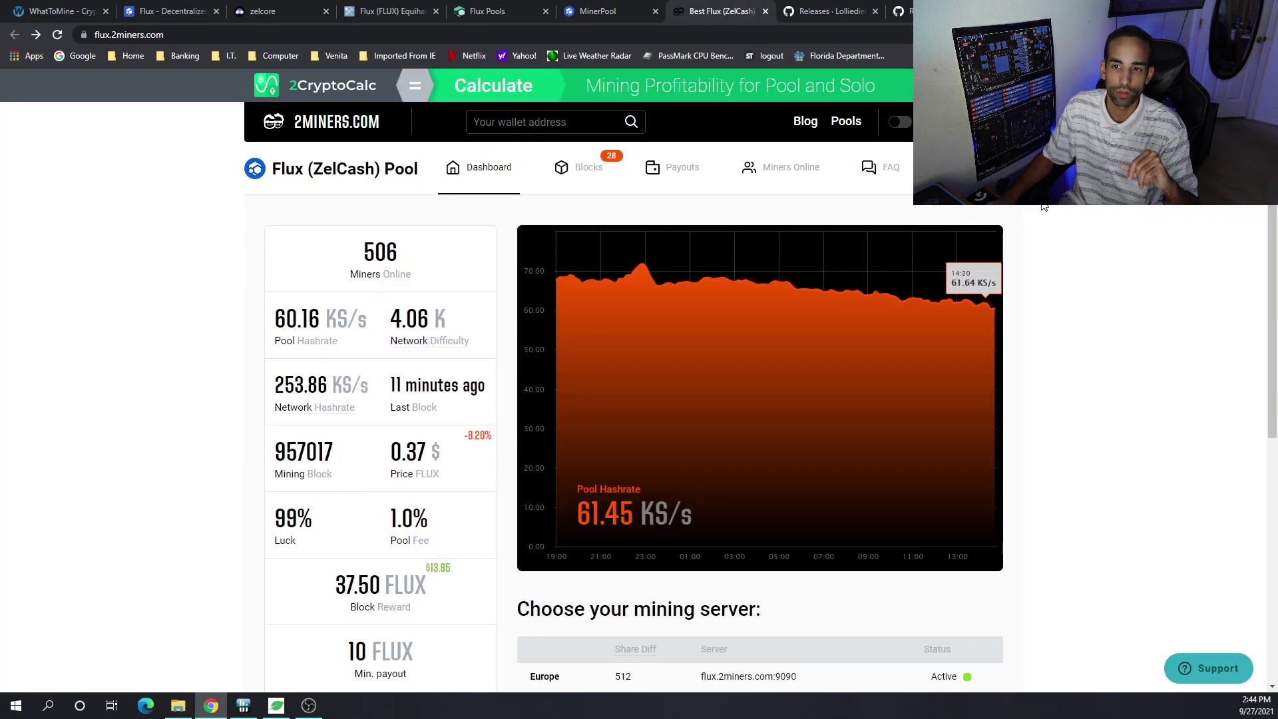
click(992, 293)
scroll(1048, 423, down, 5)
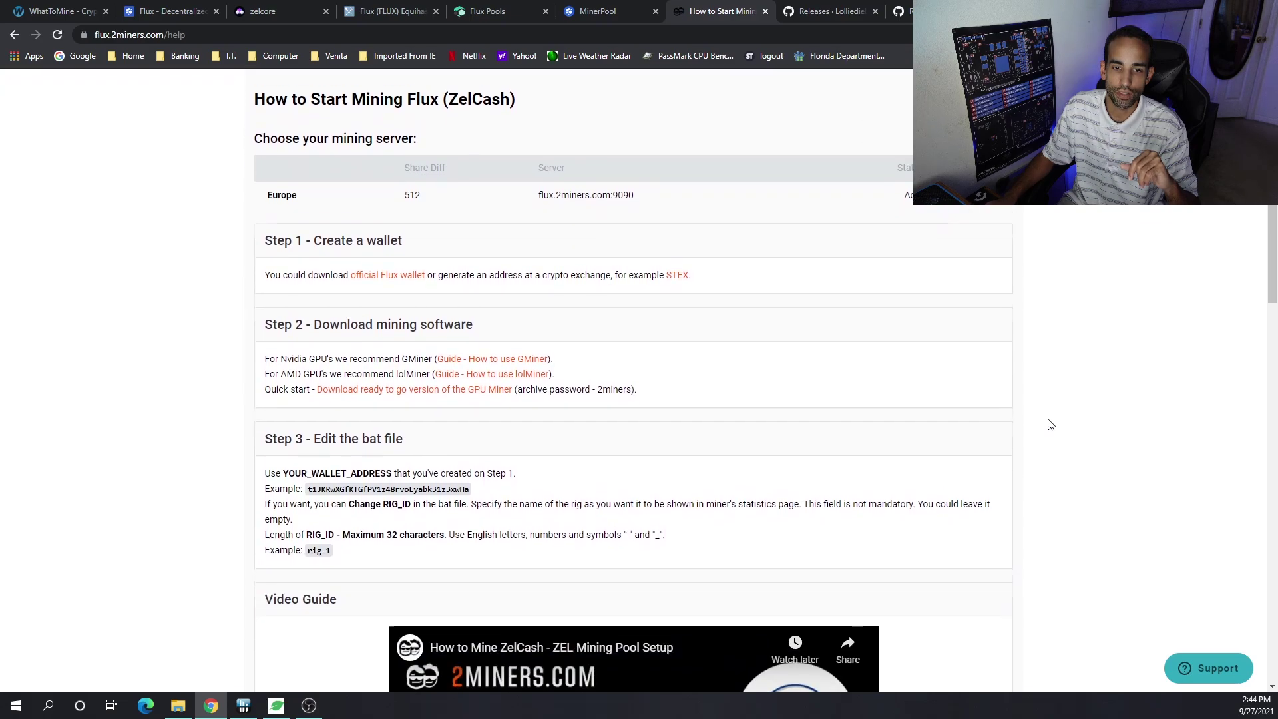
scroll(1048, 424, up, 4)
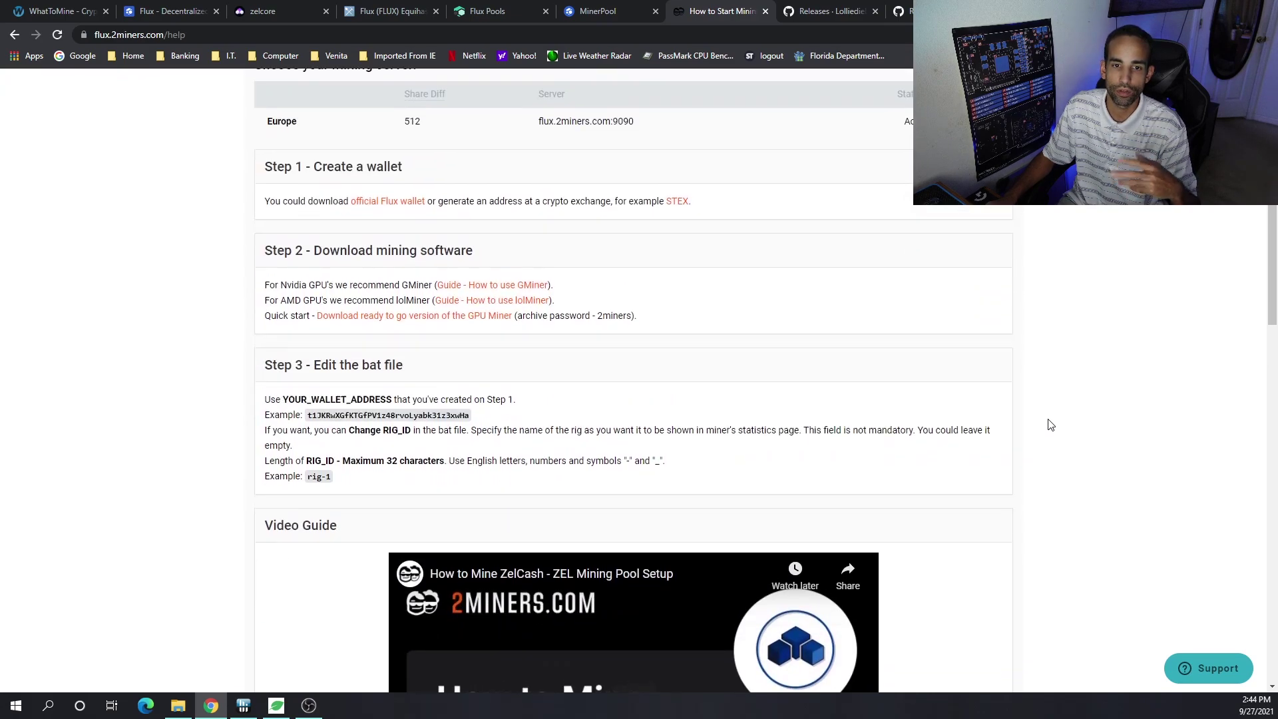
scroll(1048, 423, down, 4)
scroll(1049, 423, up, 4)
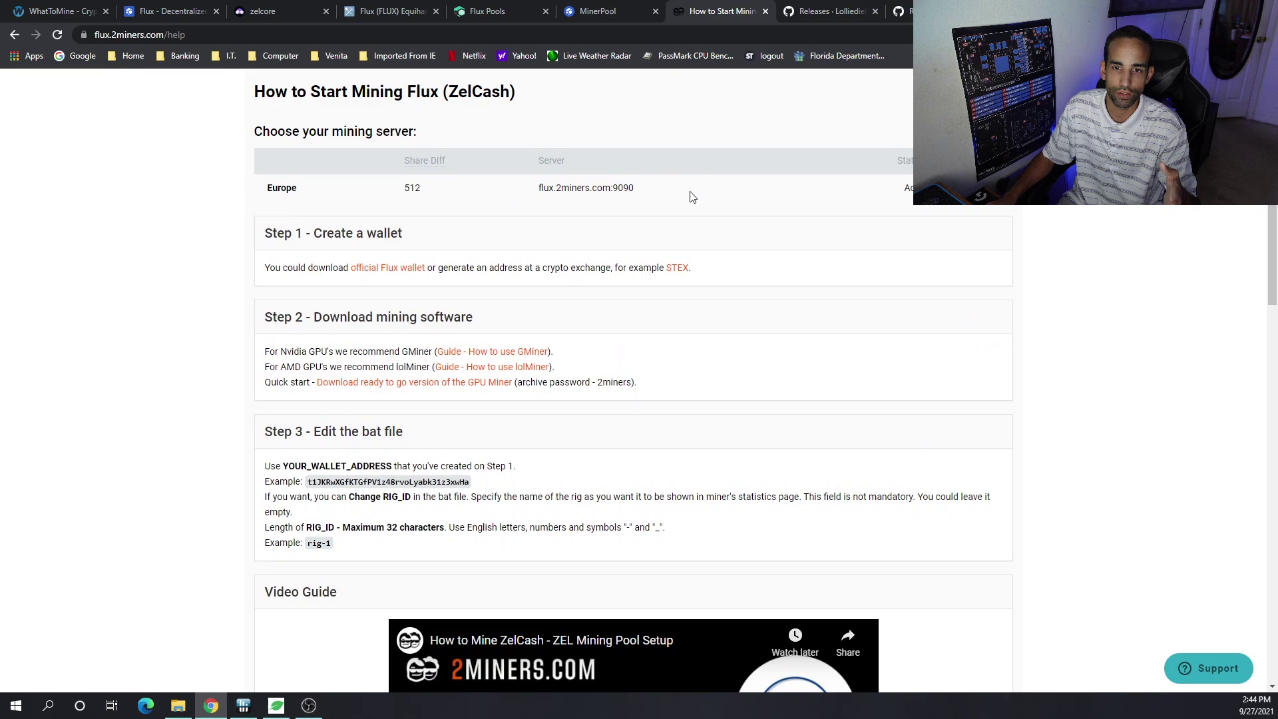
- Highlight the server flux.2miners.com:9090 and the full Gminer command, then go to the lolMiner releases
drag(692, 197, 539, 189)
scroll(1066, 325, down, 12)
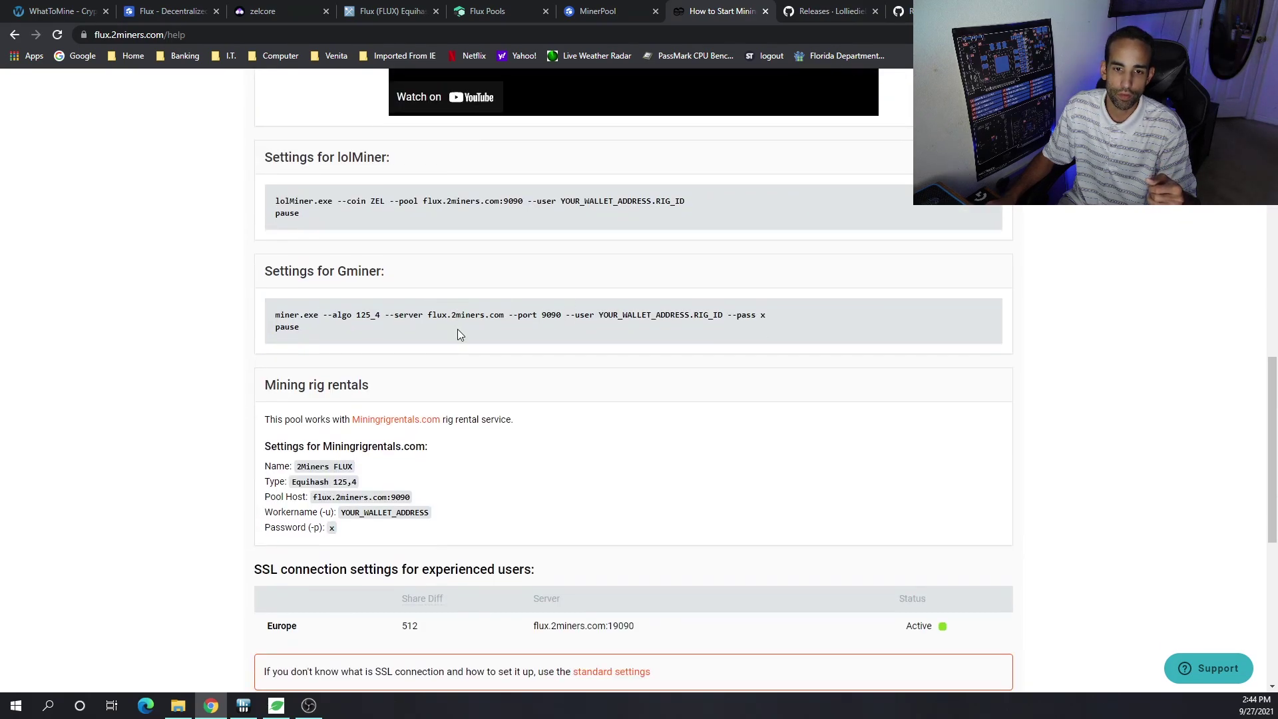
drag(458, 330, 243, 311)
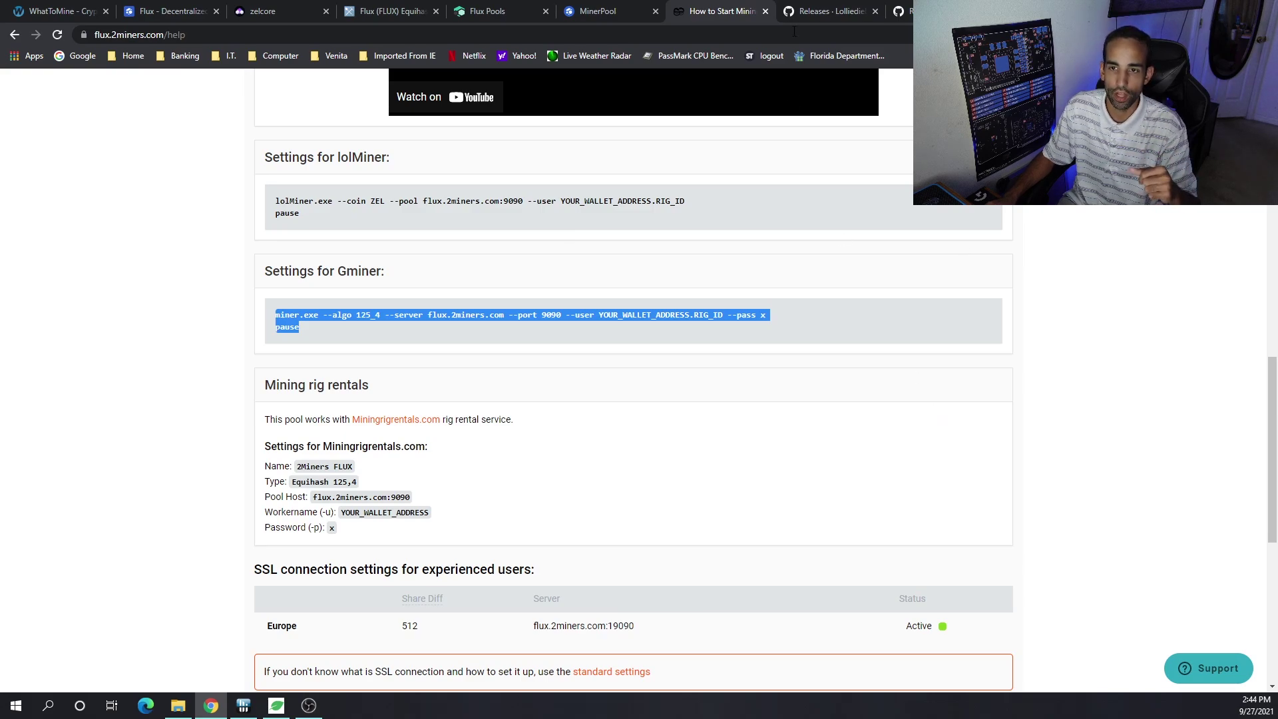
click(808, 11)
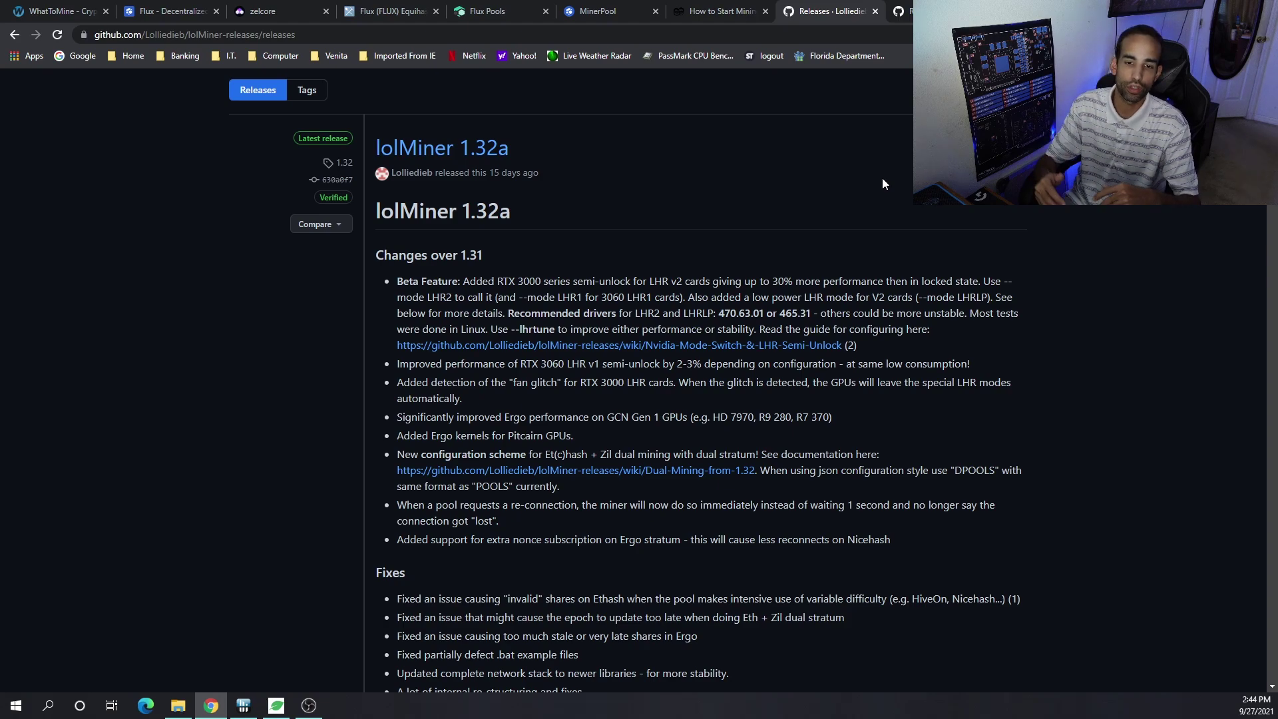
- Reopen the lolMiner 1.32a releases page and download lolMiner_v1.32a_Win64.zip
key(F5)
key(alt+Left)
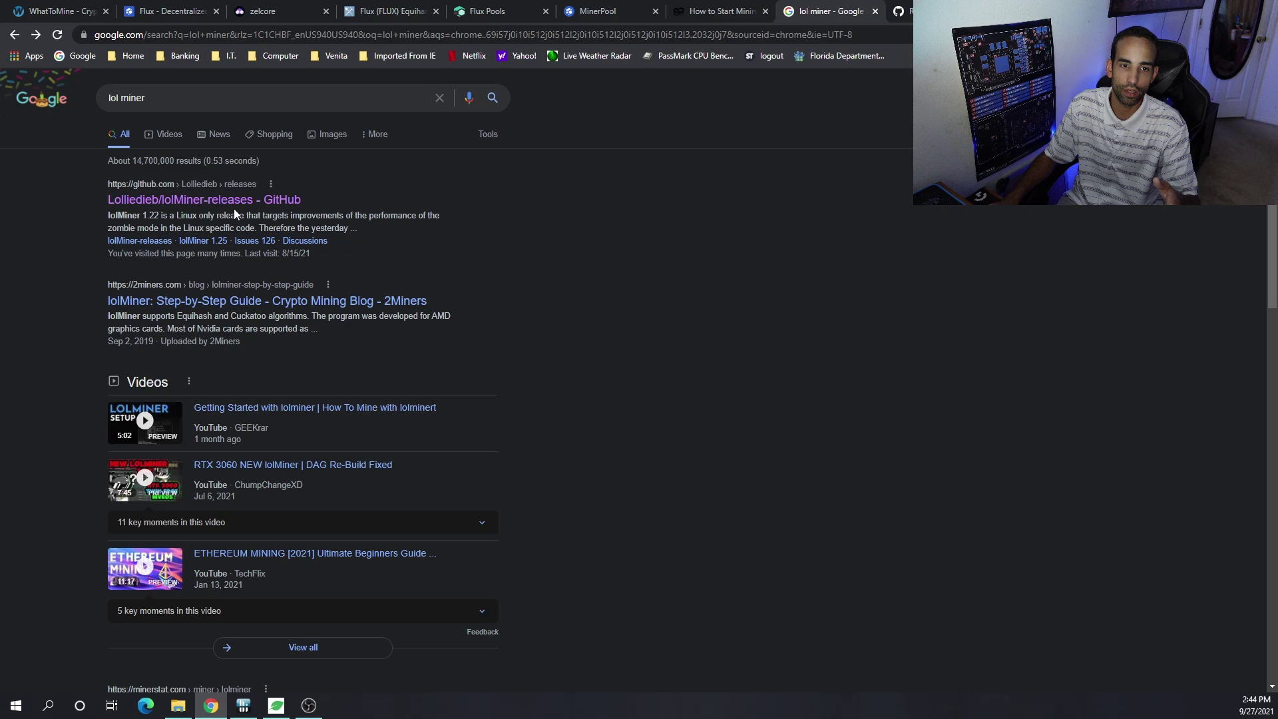
click(204, 200)
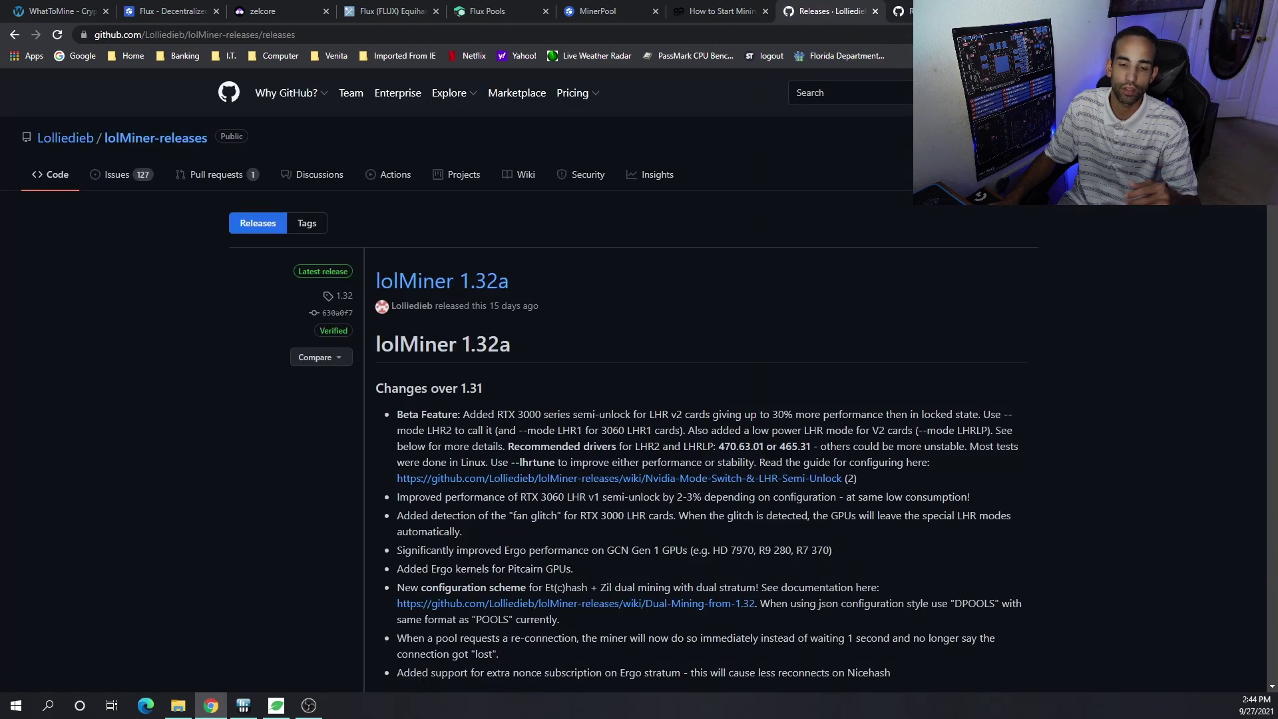
scroll(932, 422, down, 3)
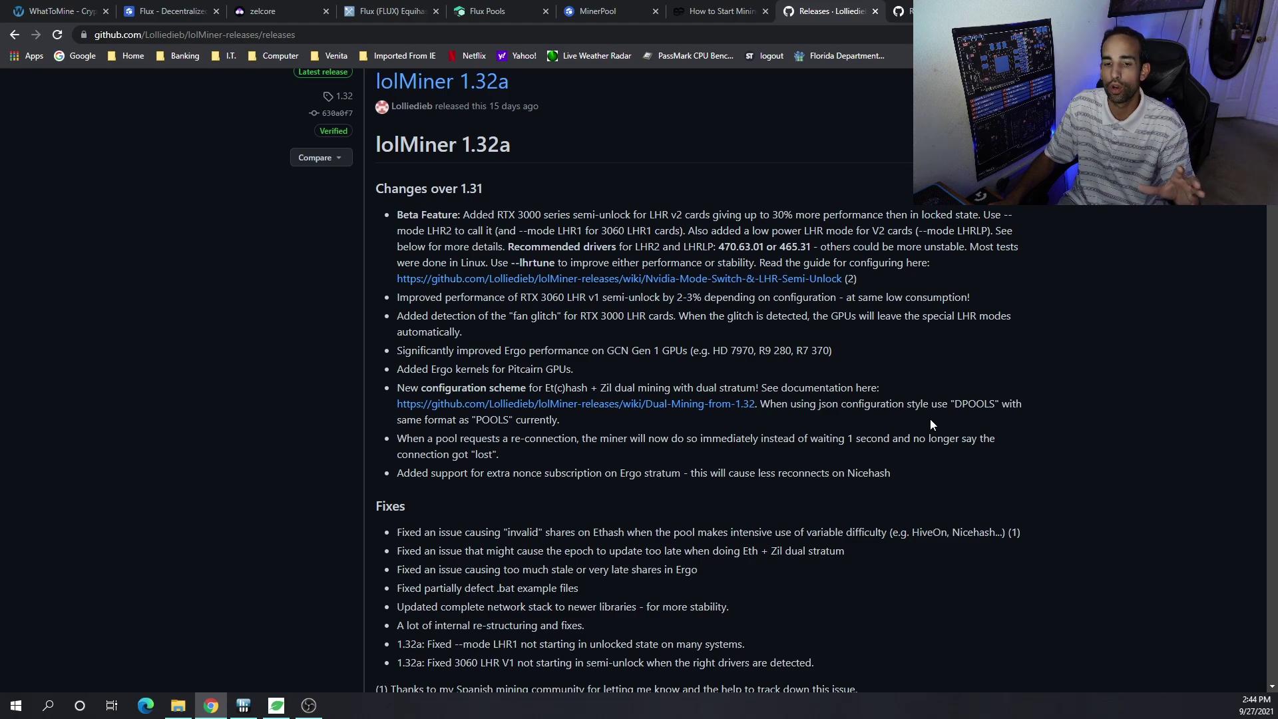
scroll(930, 424, down, 5)
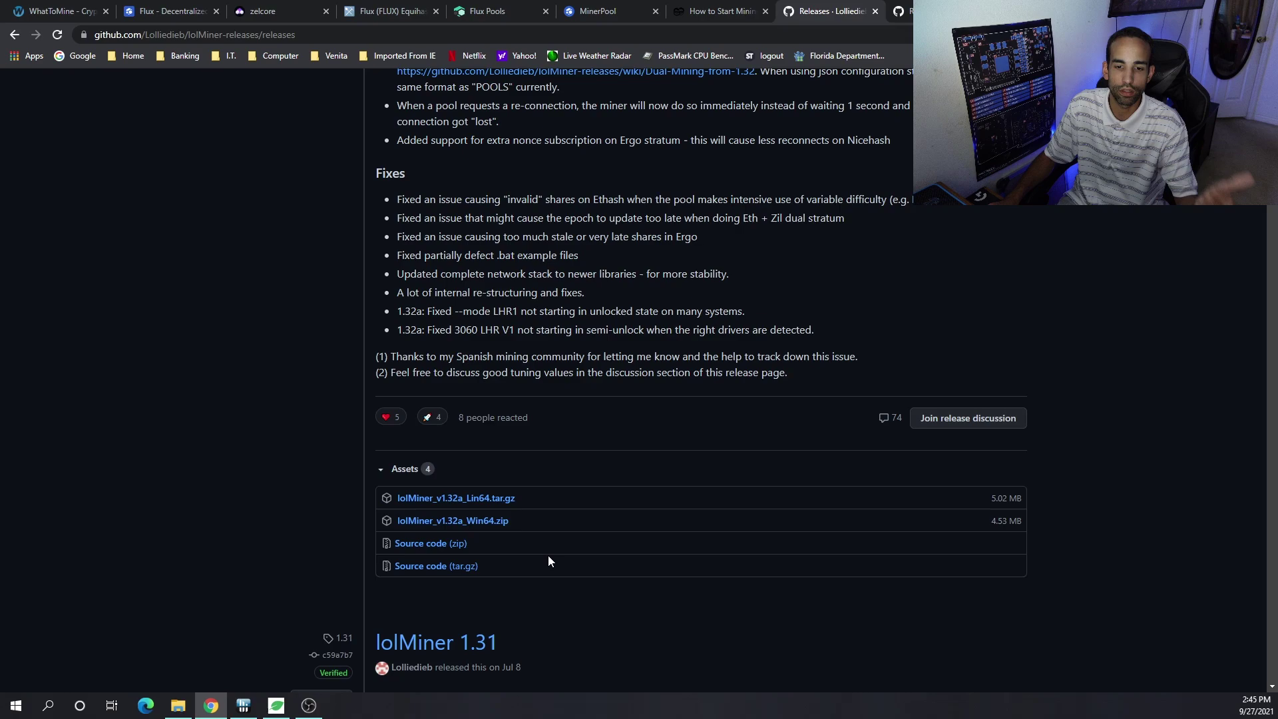
click(490, 526)
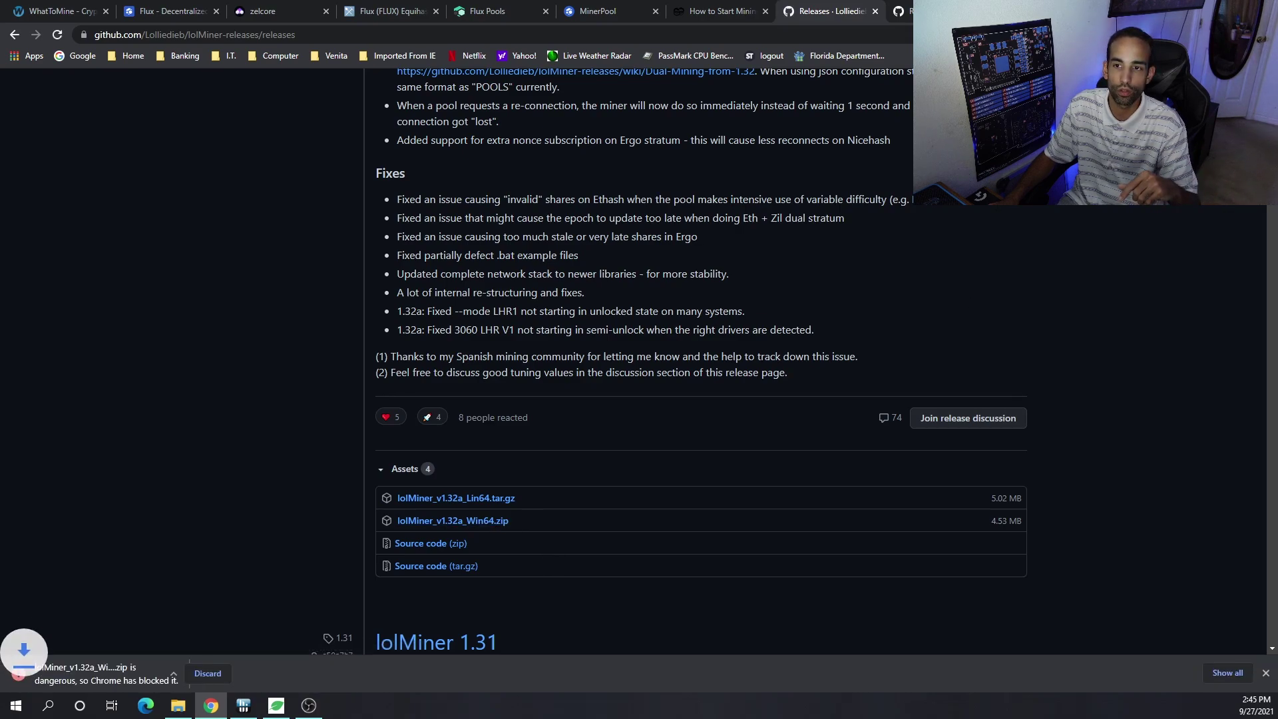
- Download gminer_2_69_windows64.zip and check options for the blocked lolMiner download
key(ctrl+Tab)
scroll(942, 272, down, 2)
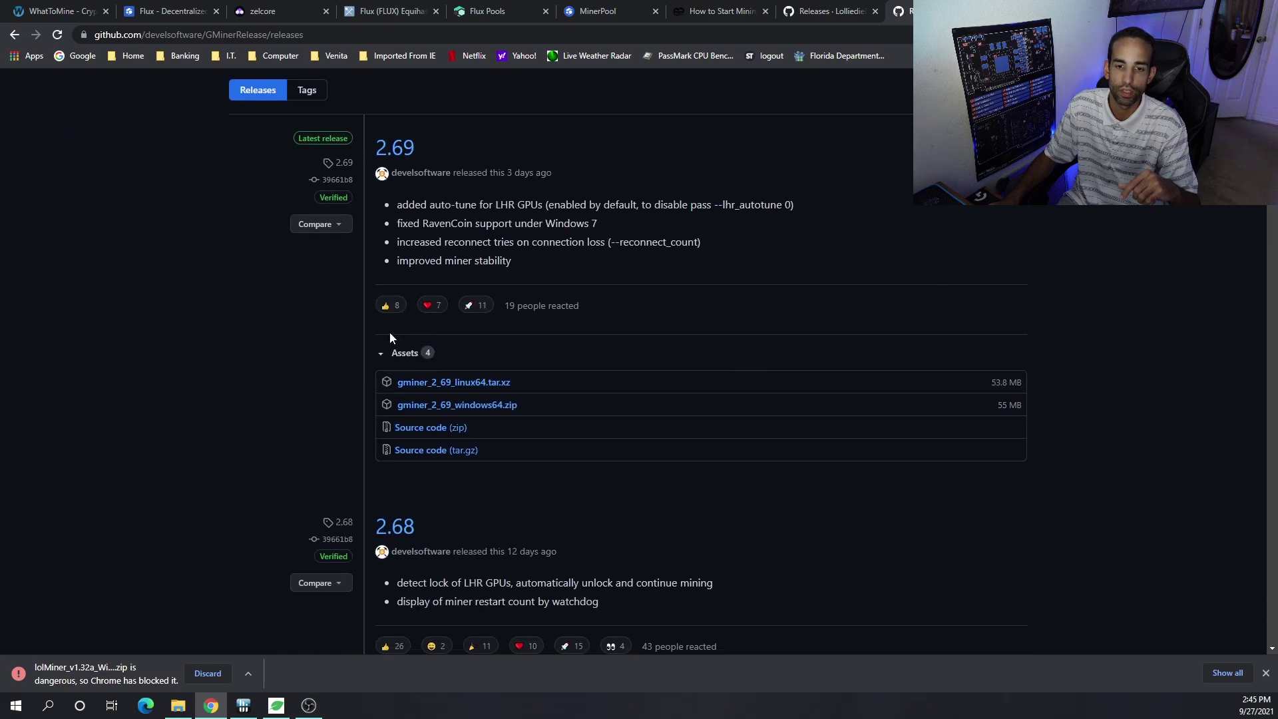
click(474, 405)
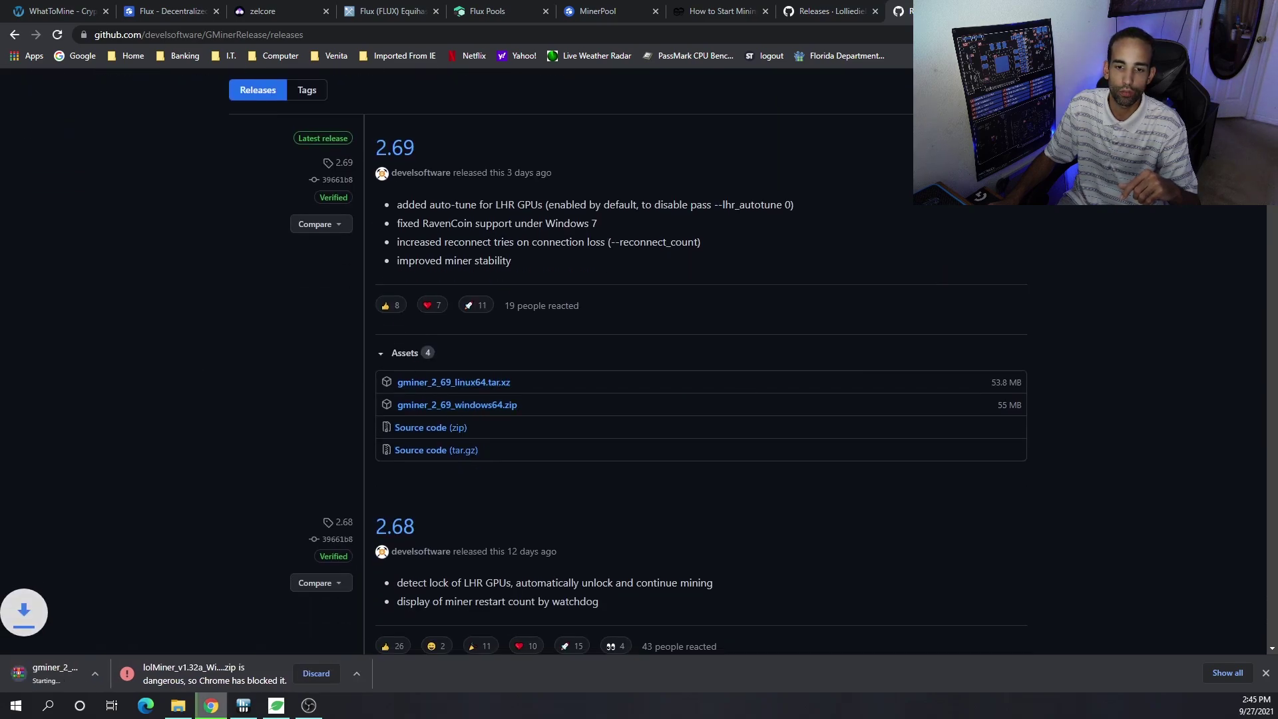
click(404, 675)
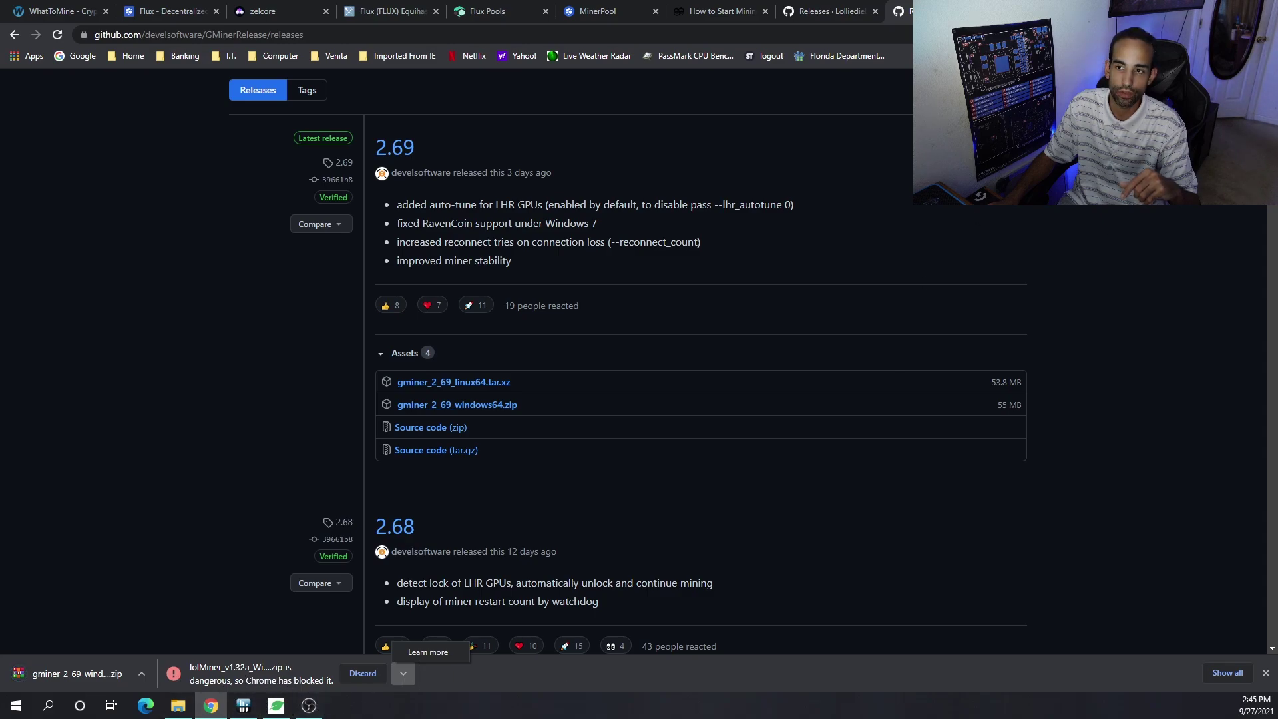
key(alt+f)
- On chrome://downloads, keep the flagged lolMiner_v1.32a_Win64.zip with Keep anyway
key(ctrl+j)
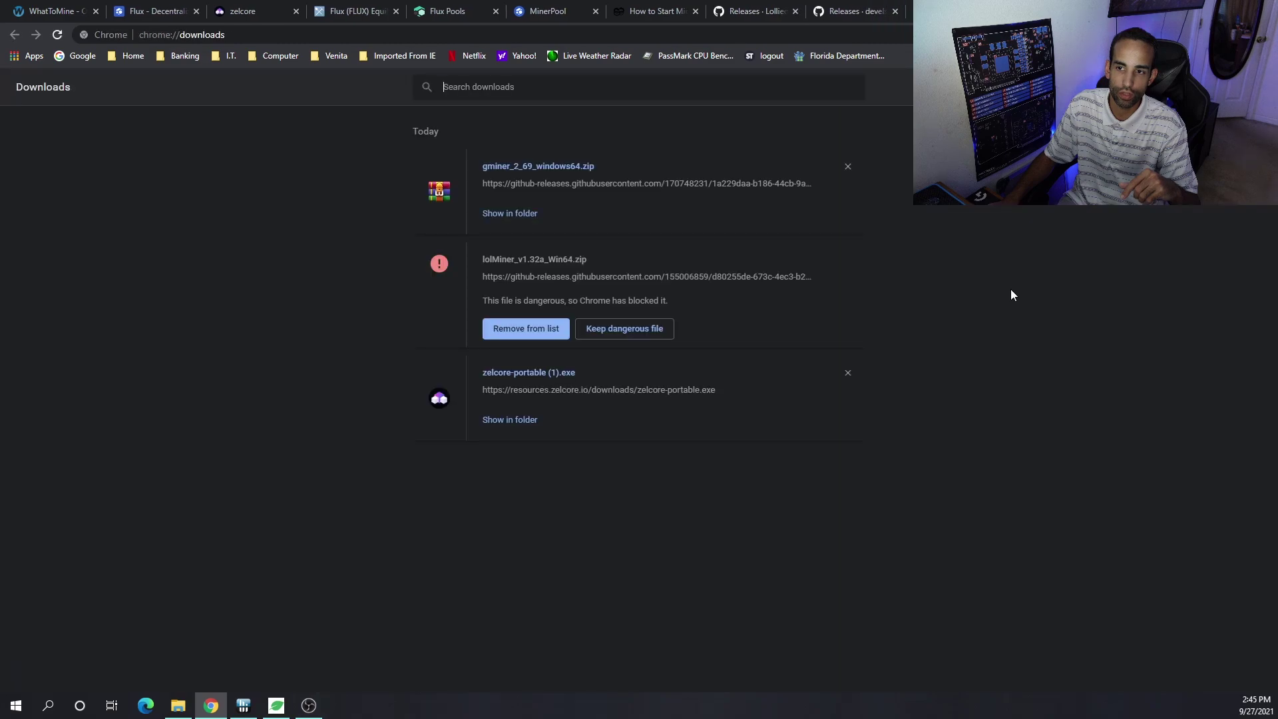
click(619, 333)
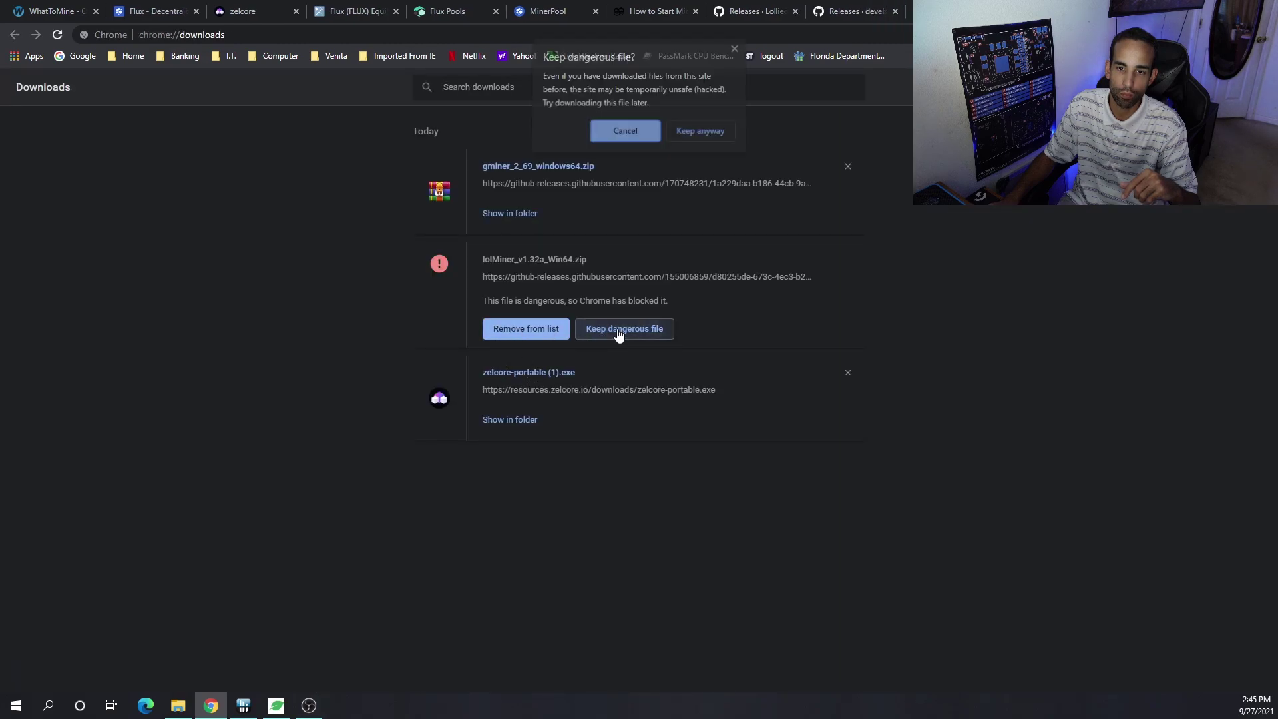
click(700, 137)
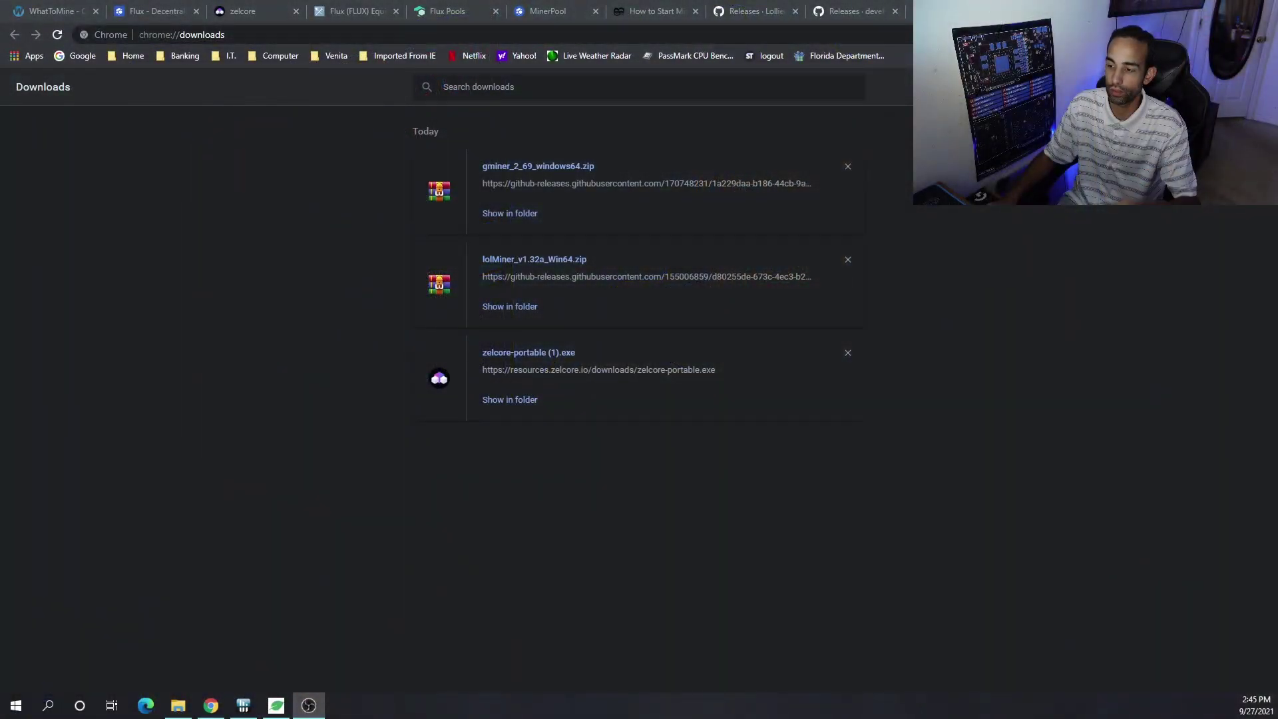
- Extract lolMiner_v1.32a_Win64.zip with WinRAR into the default lolMiner_v1.32a_Win64 folder in Downloads
click(377, 308)
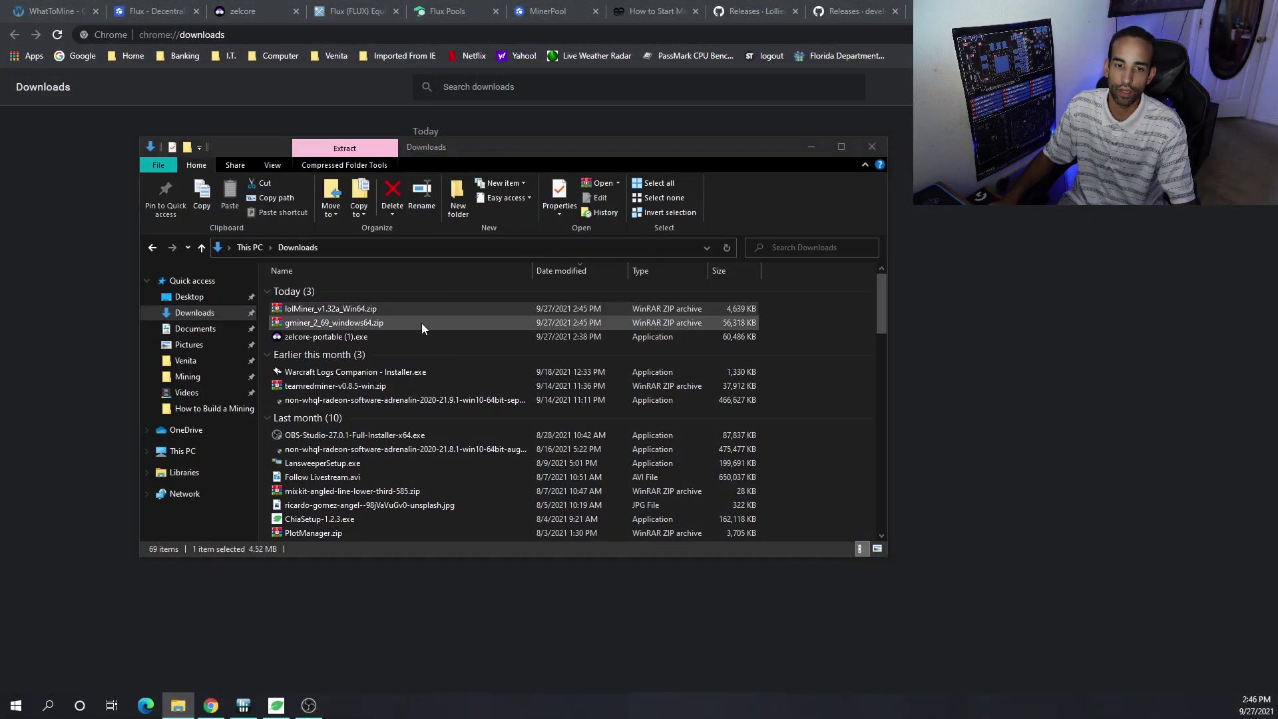
key(Return)
key(Return)
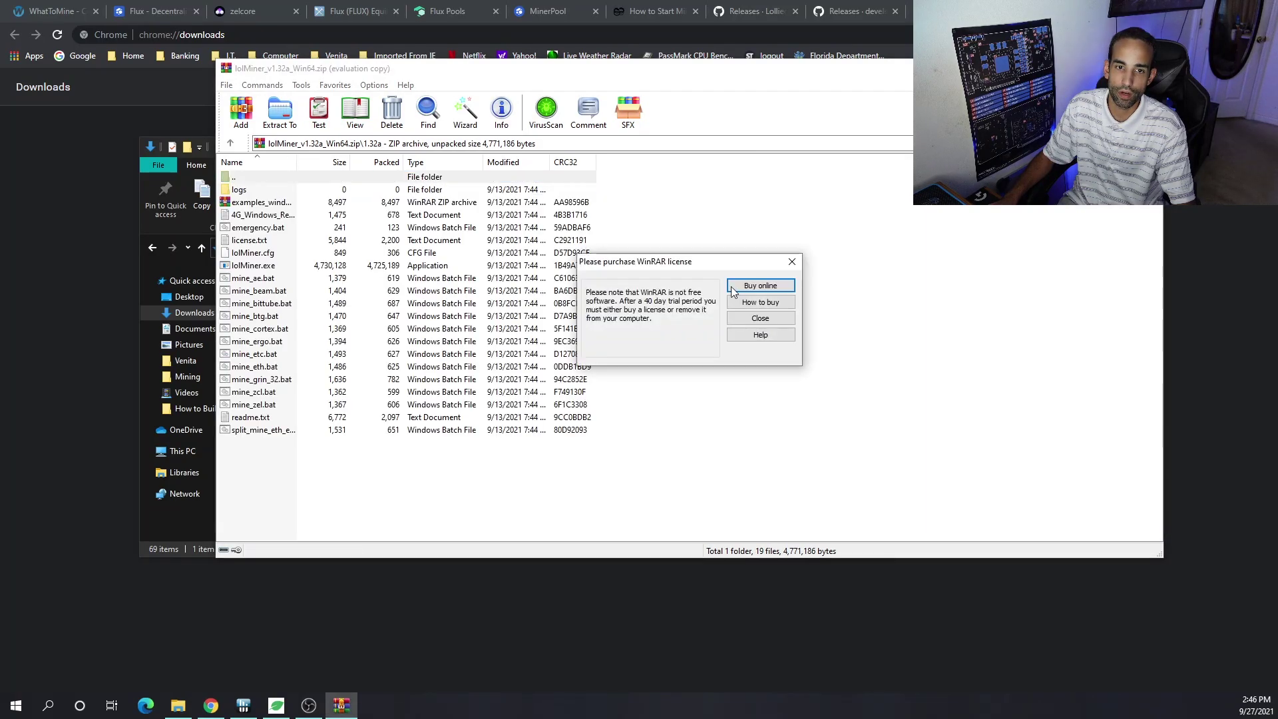
click(735, 319)
click(279, 110)
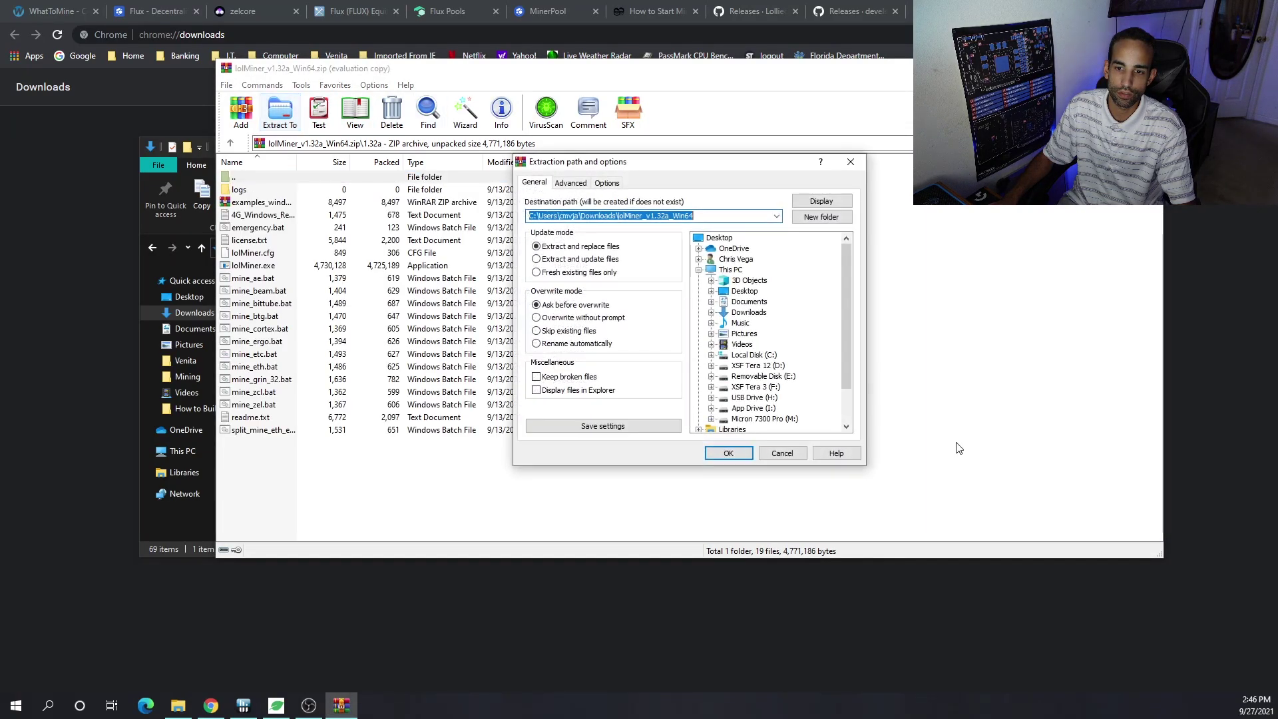
click(728, 454)
key(alt+F4)
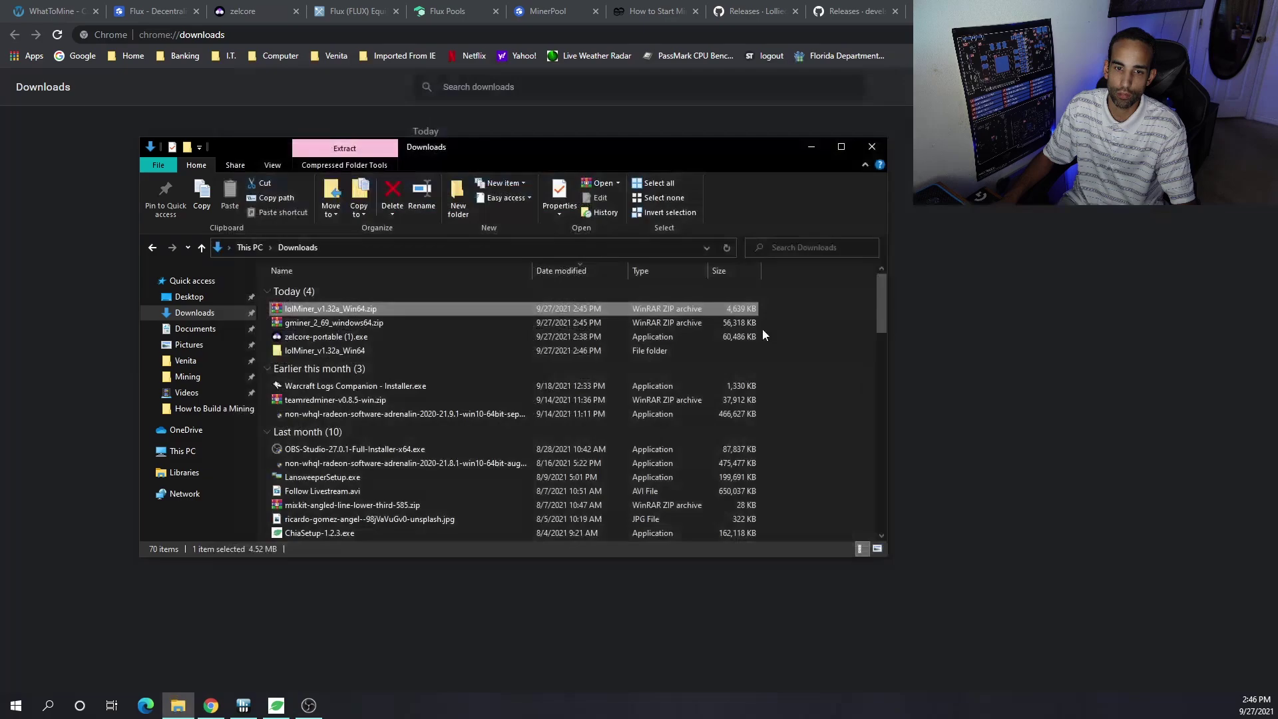
- Extract gminer_2_69_windows64.zip into its own gminer_2_69_windows64 folder in Downloads
click(329, 348)
double_click(354, 322)
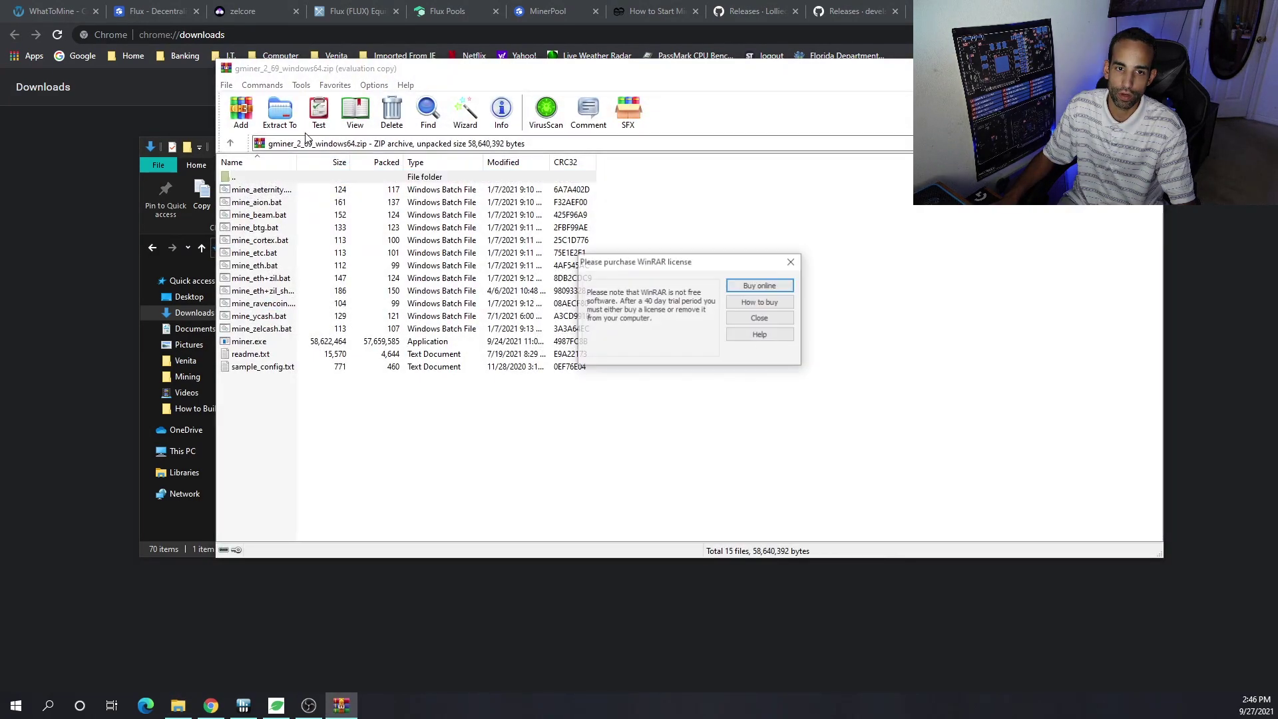
click(777, 318)
click(279, 111)
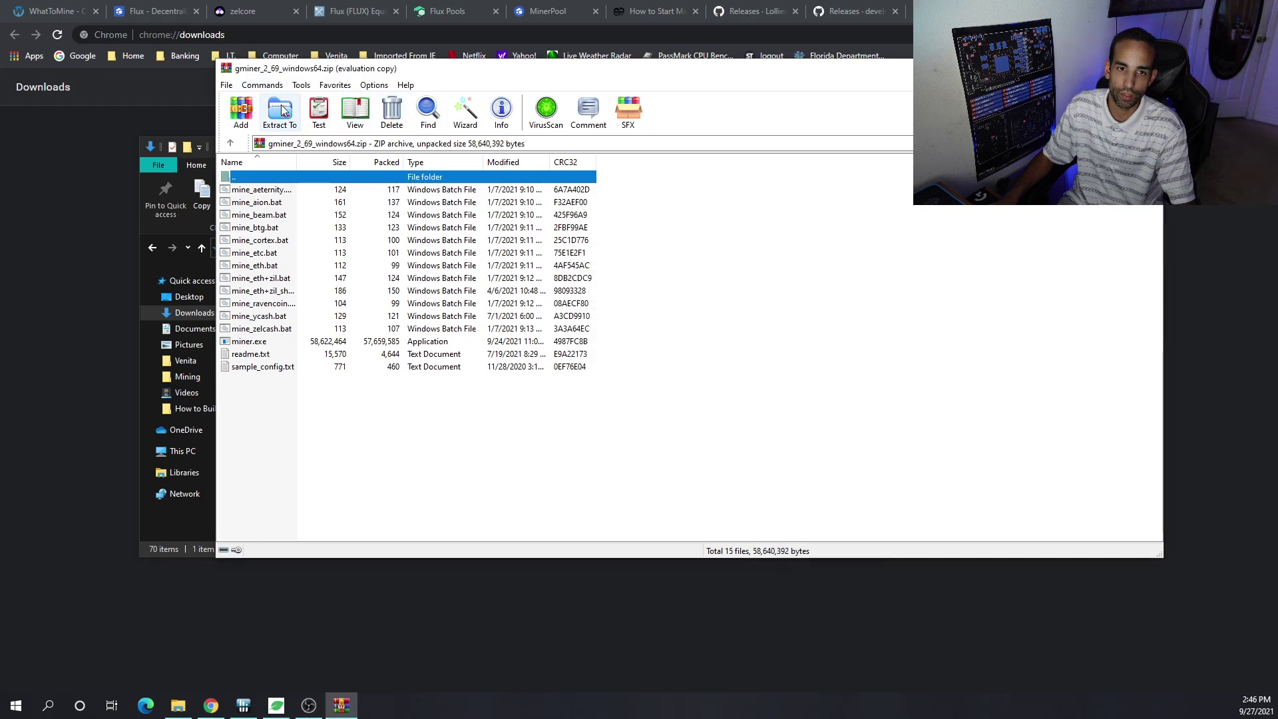
click(730, 454)
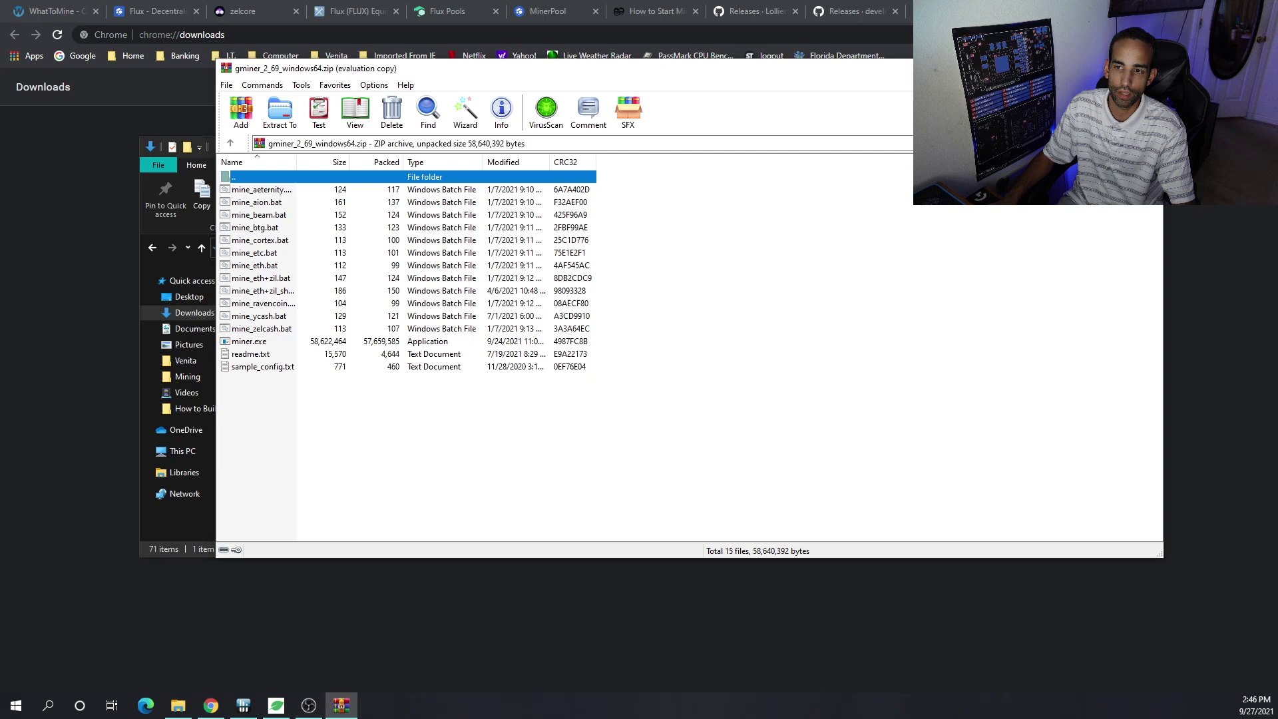
key(Escape)
- Move the extracted lolMiner_v1.32a_Win64 folder into Mining\Miners\LolMiner
click(455, 356)
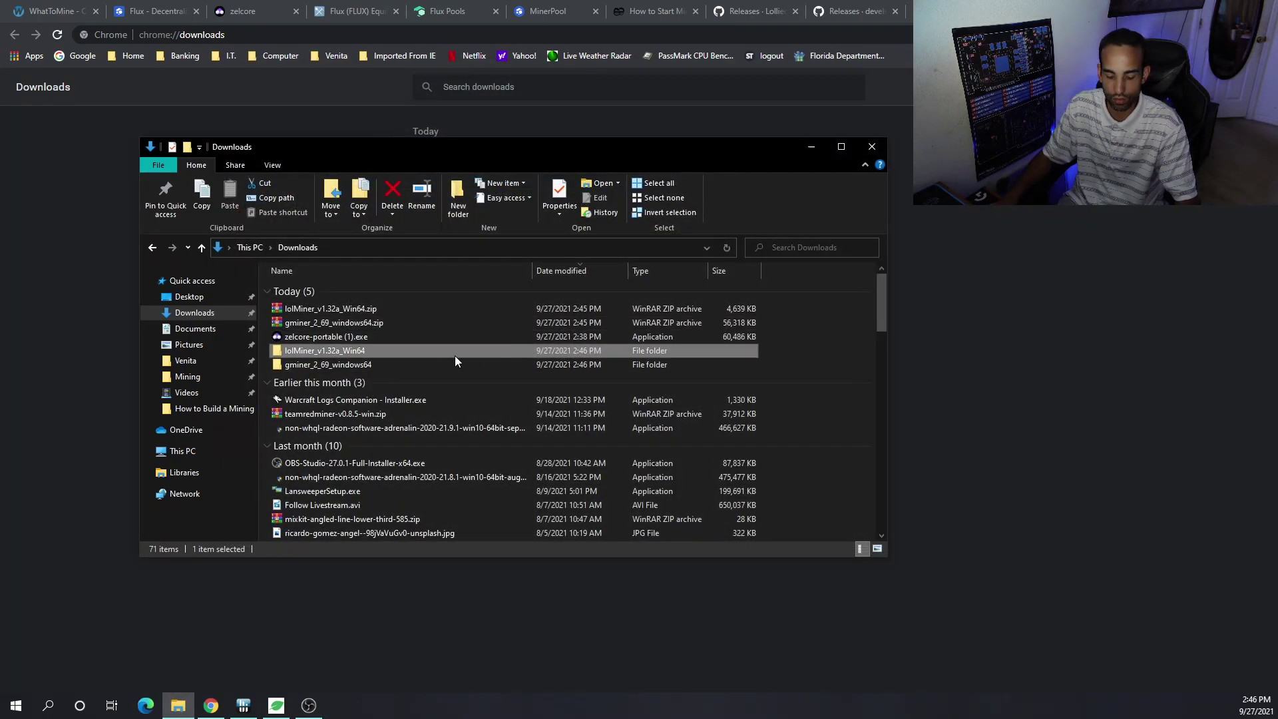
click(186, 377)
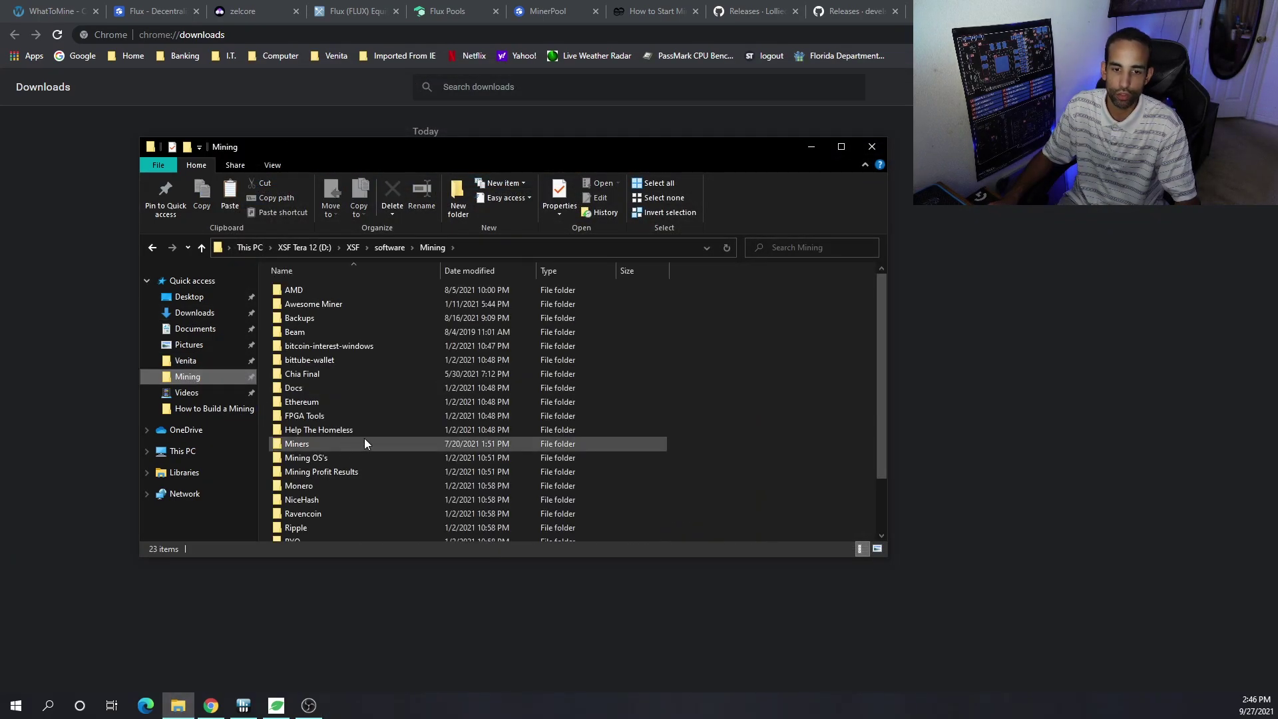
double_click(365, 444)
scroll(376, 425, down, 1)
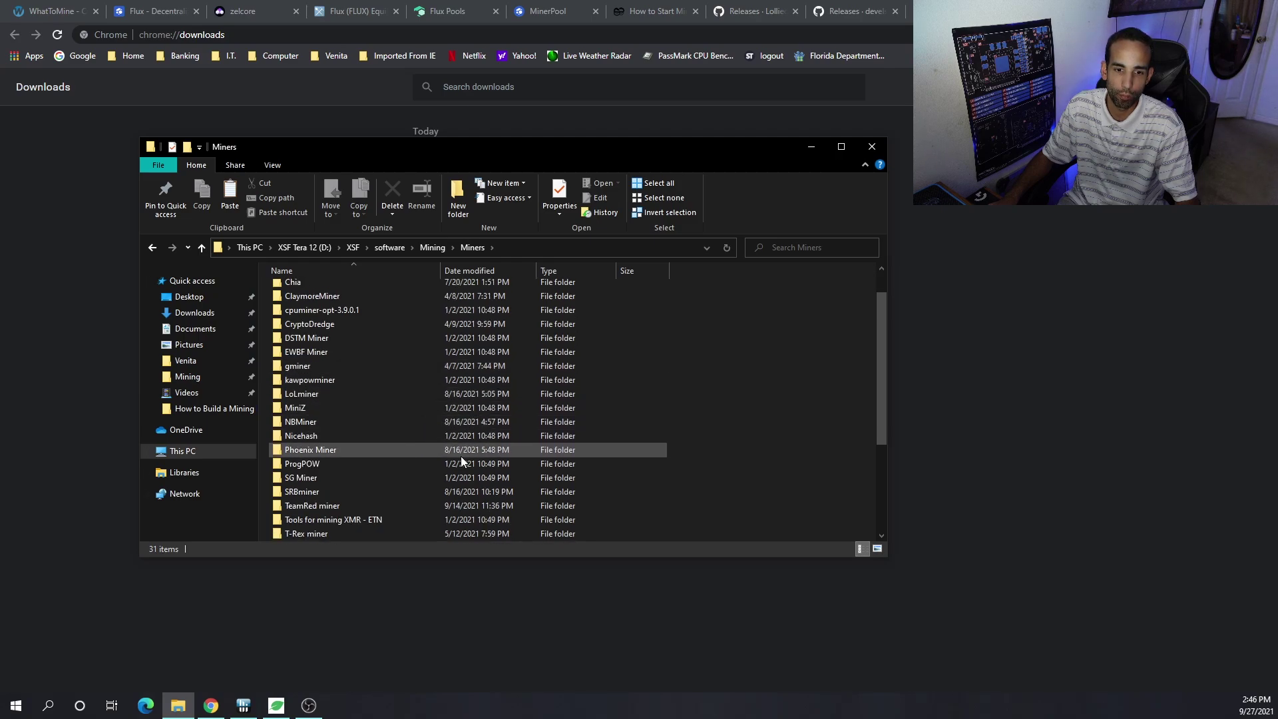
double_click(441, 393)
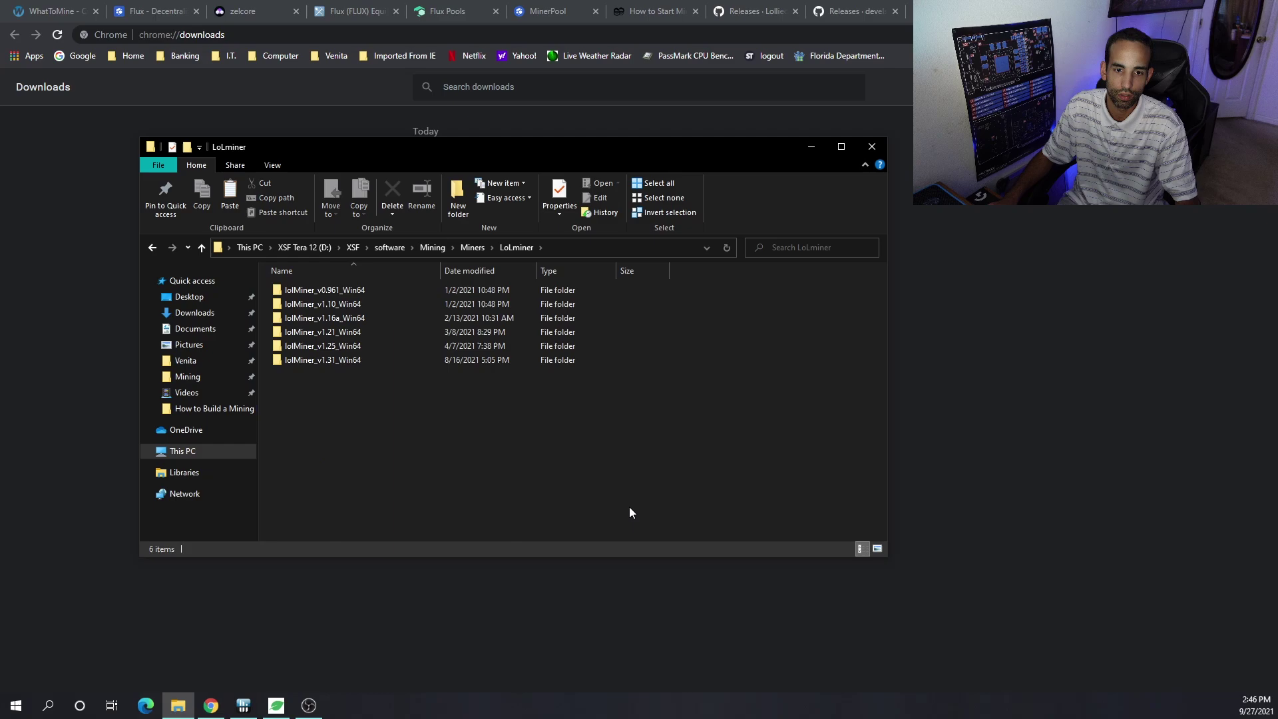
key(ctrl+v)
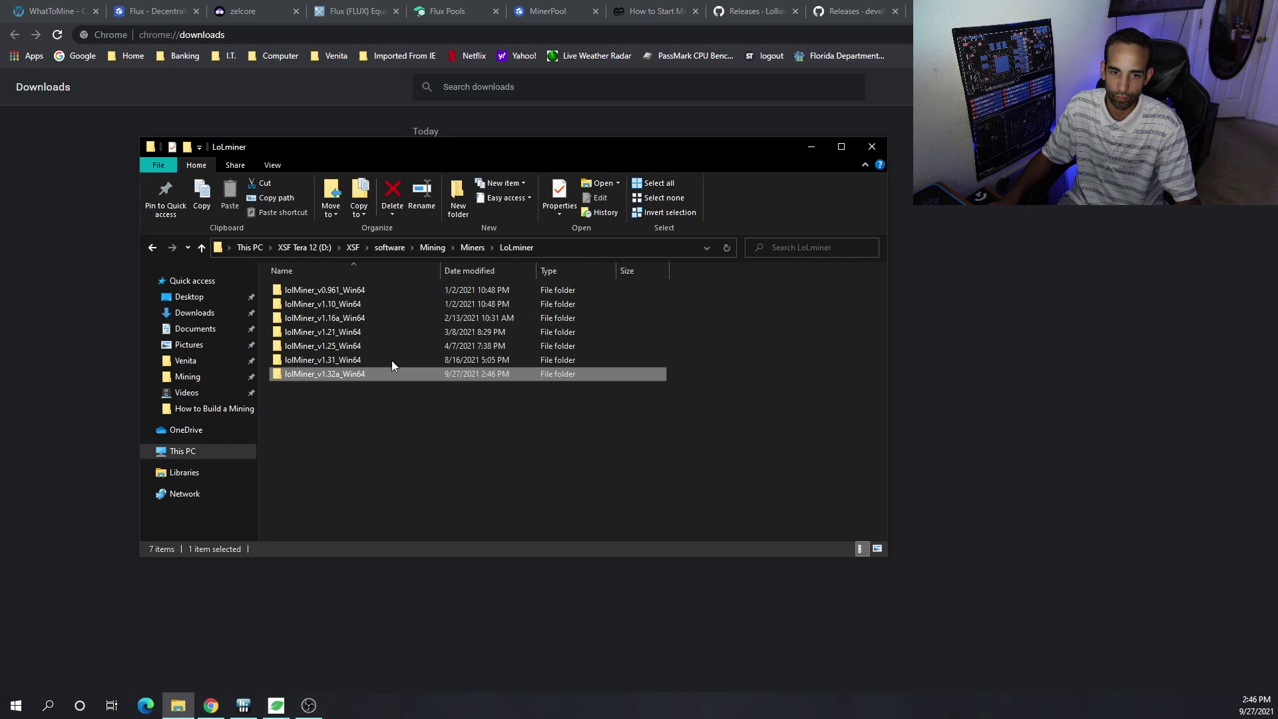
- Open lolMiner_v1.32a_Win64 and select the mine_zel.bat script
double_click(373, 373)
scroll(566, 404, down, 1)
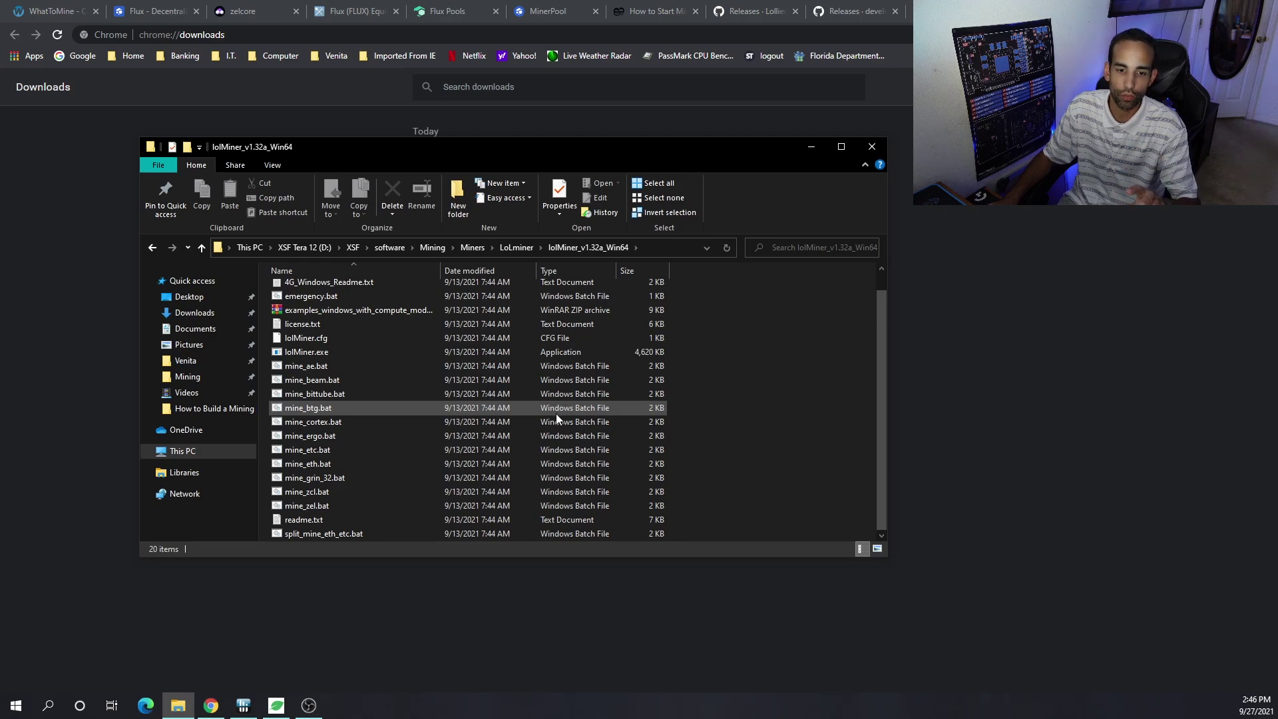
click(377, 505)
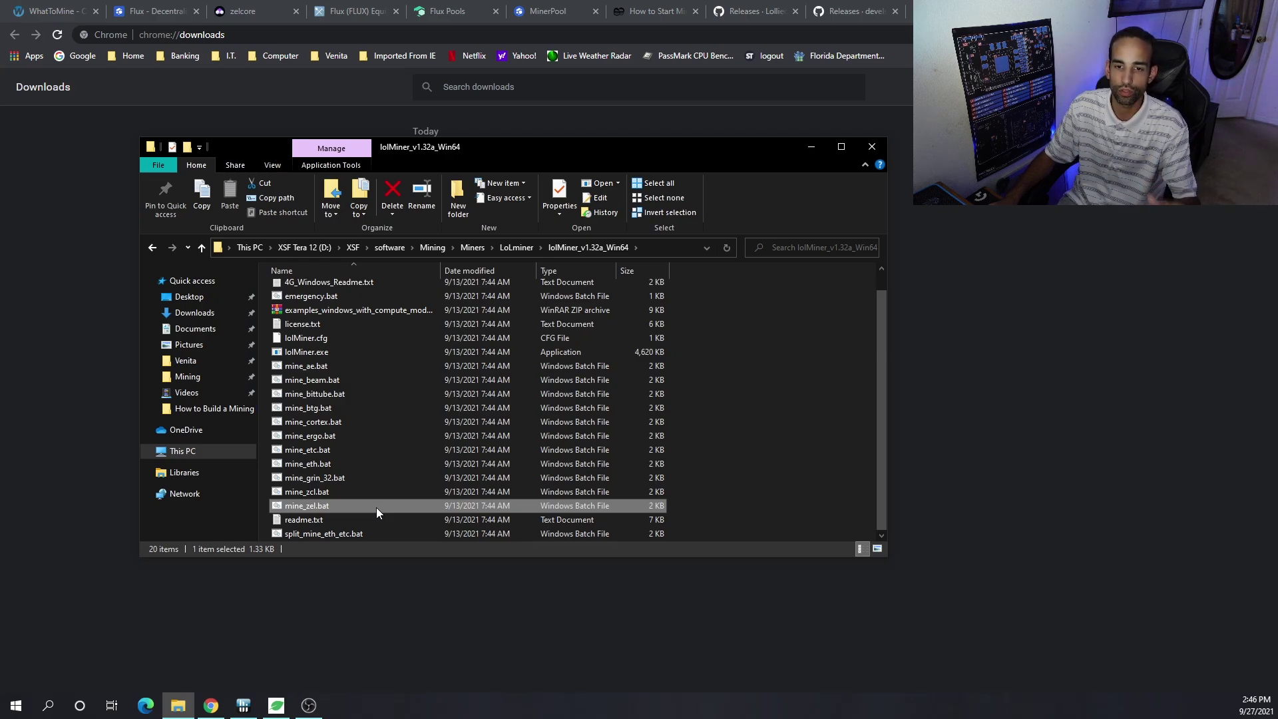
- Open mine_zel.bat in Notepad and bring its window into view
right_click(377, 508)
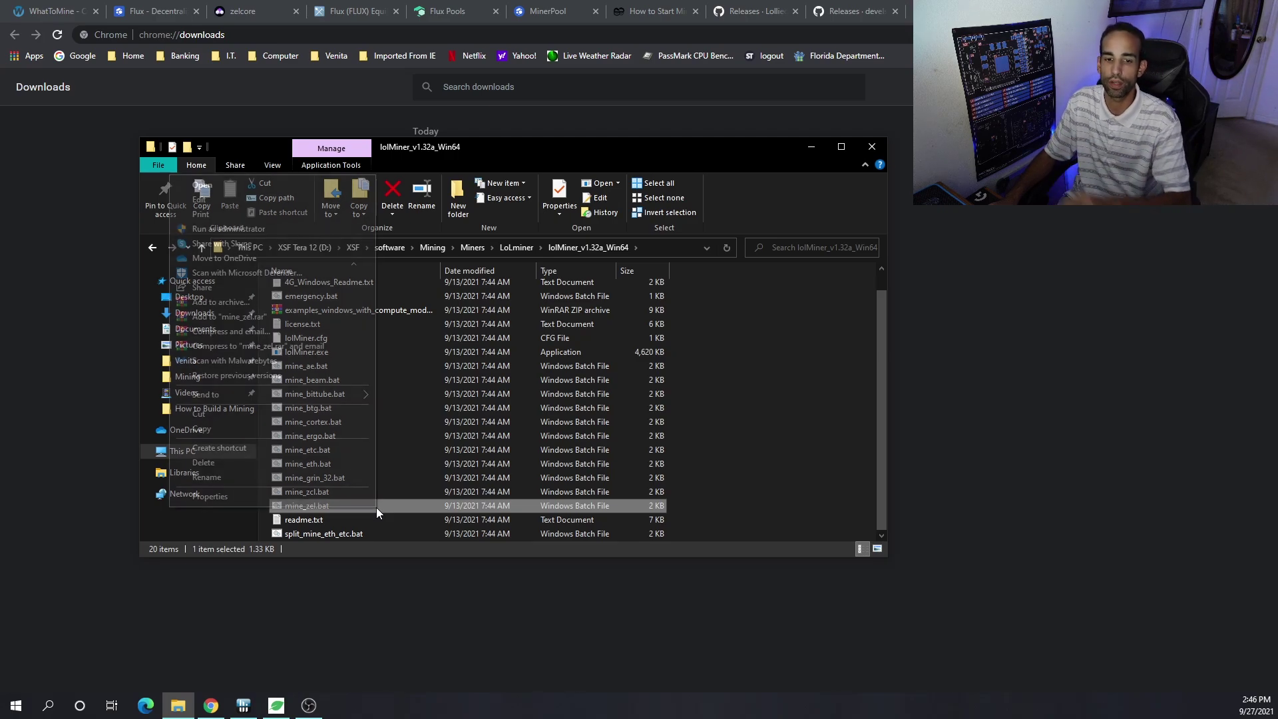
click(222, 198)
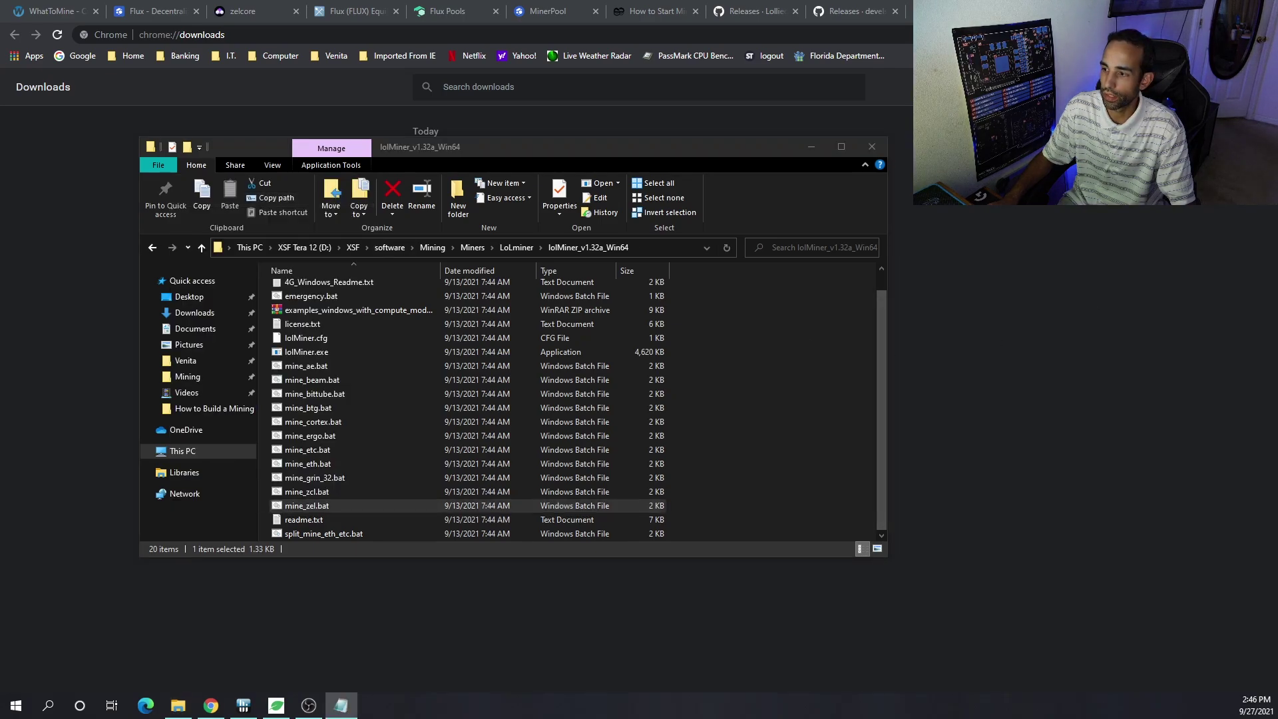
key(alt+Tab)
drag(1277, 223, 626, 43)
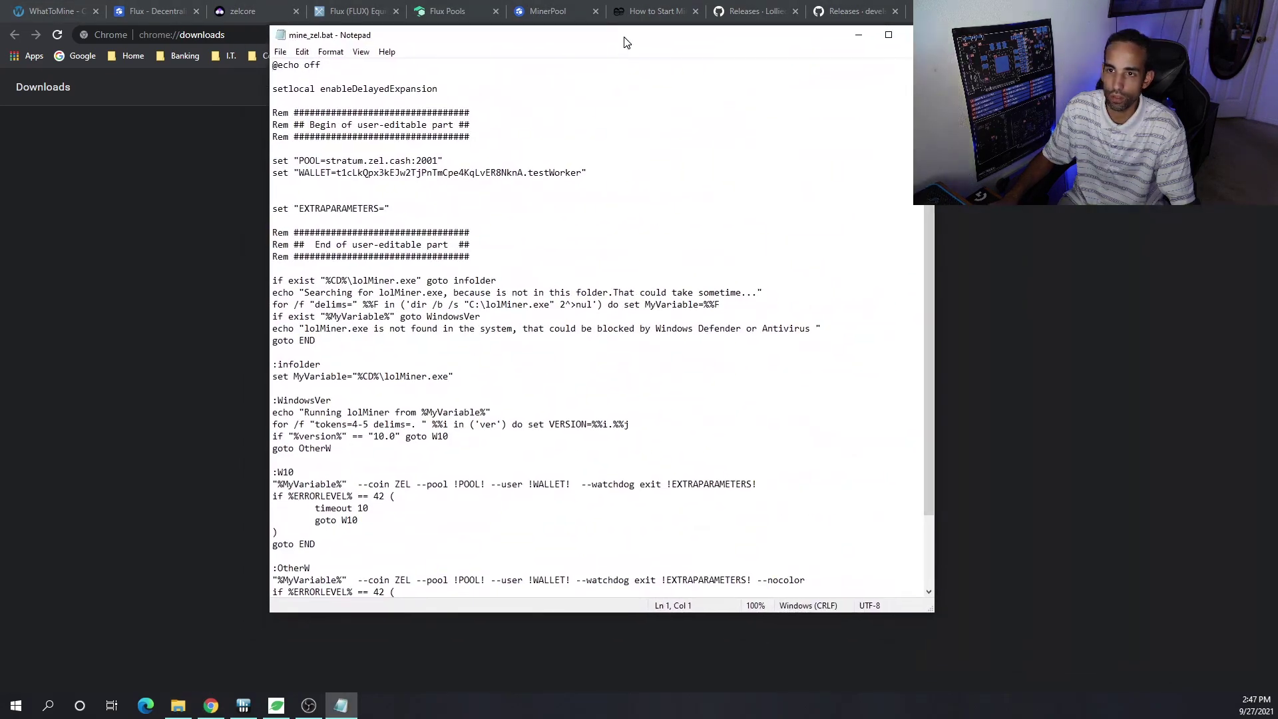
- Find the Flux Pools server list and select the us-flux.fluxpools.net:7001 address
click(766, 20)
click(756, 12)
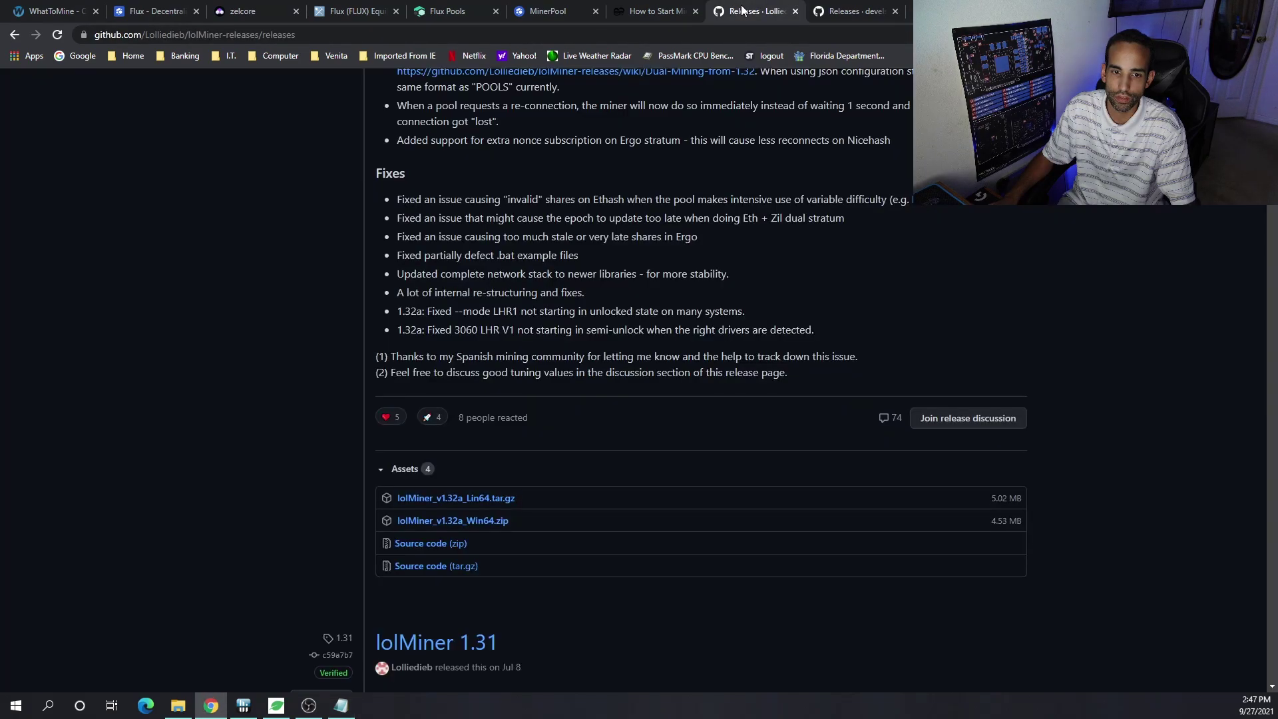
click(639, 8)
click(547, 11)
click(447, 11)
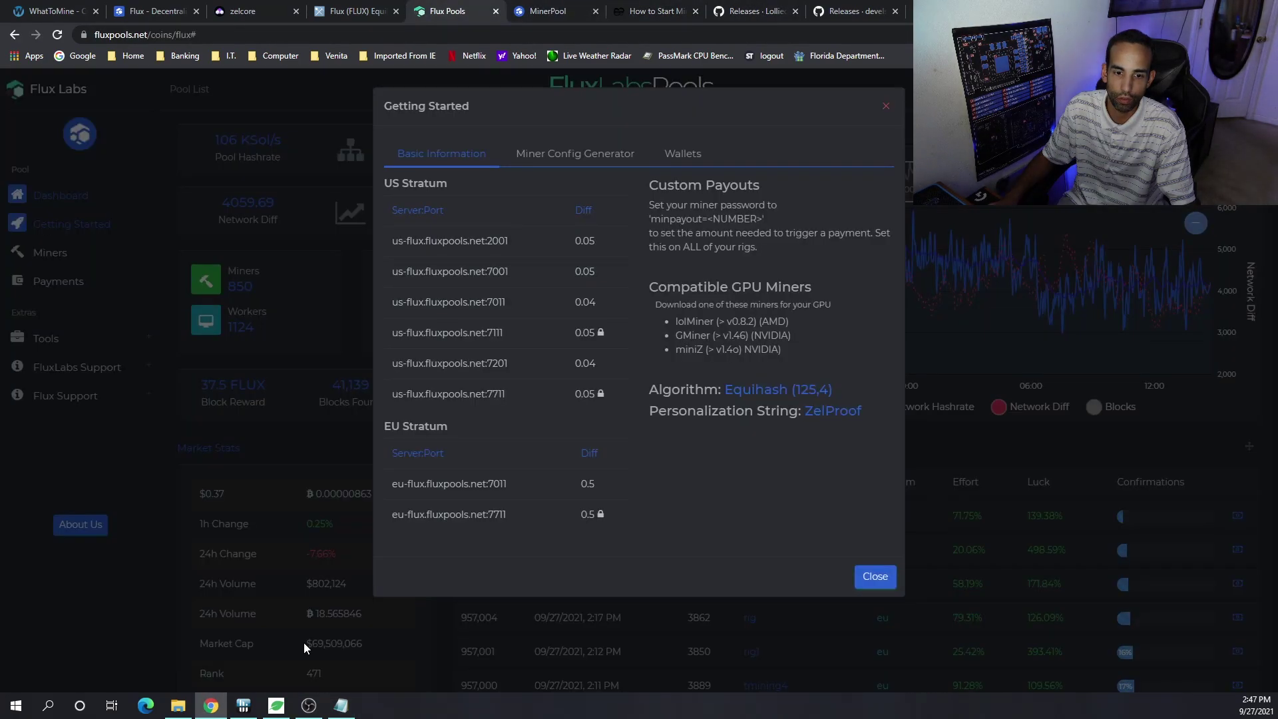
click(341, 705)
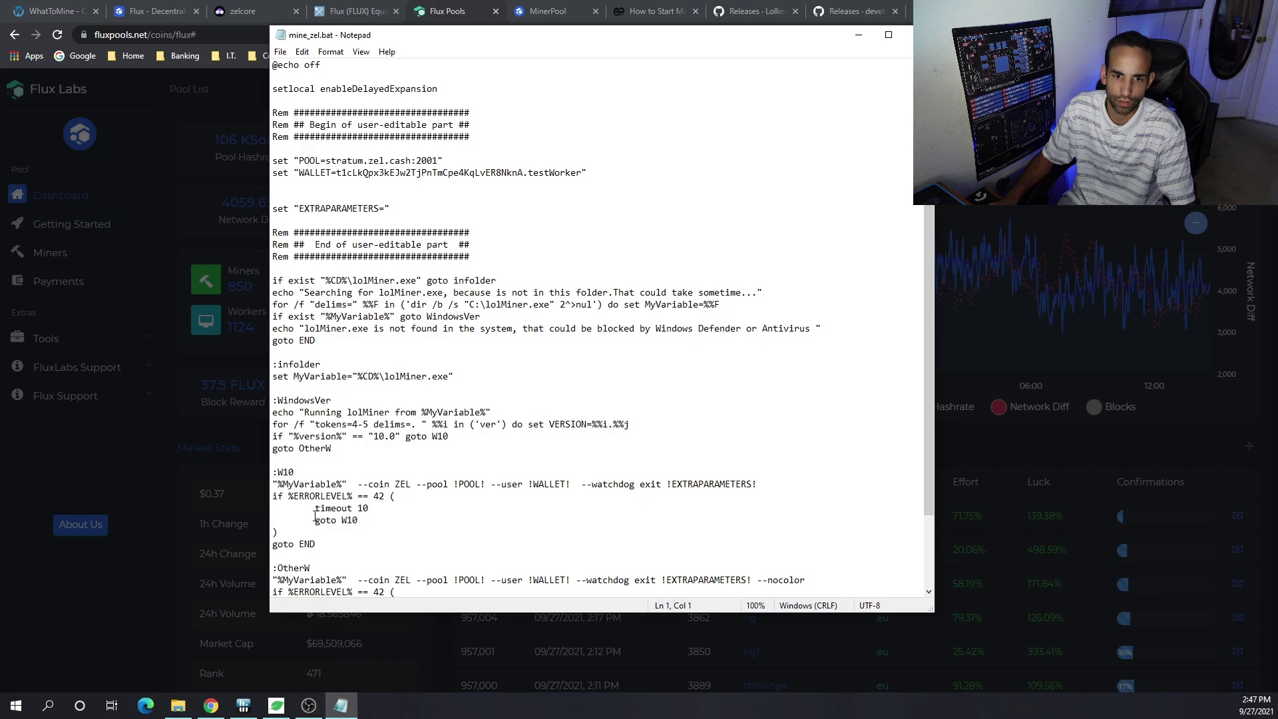
scroll(315, 516, down, 3)
scroll(478, 333, up, 3)
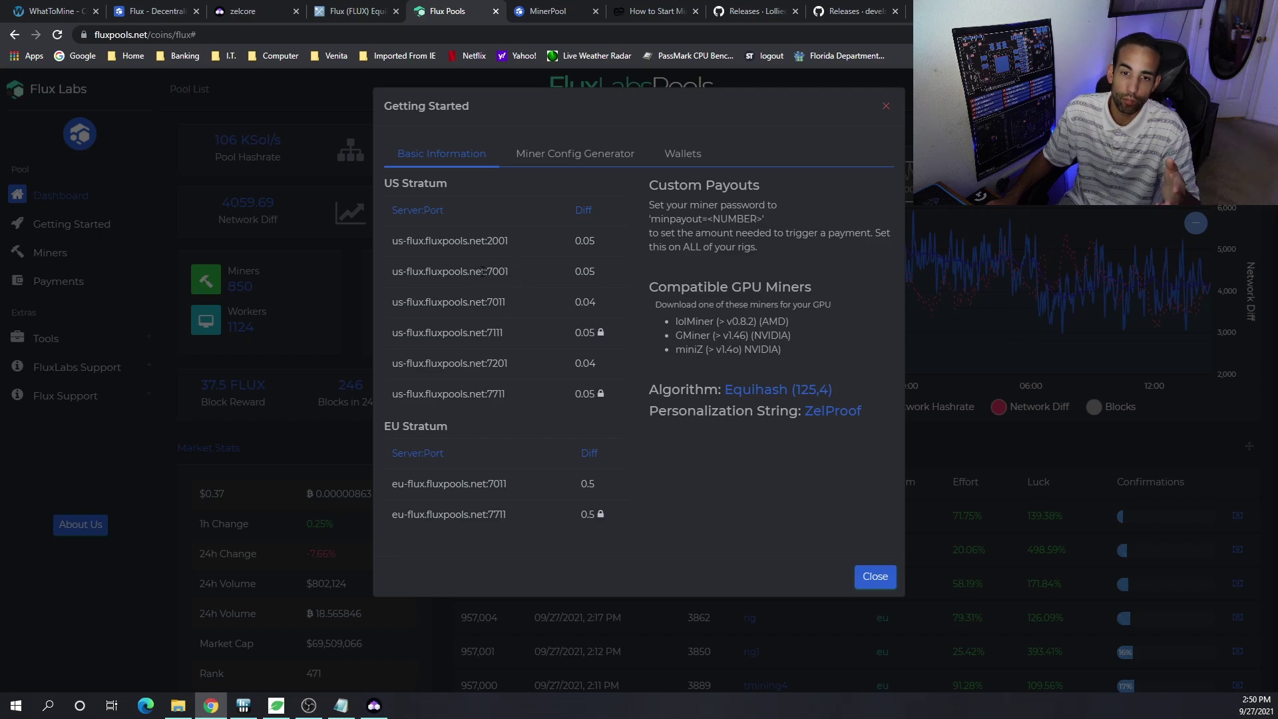
drag(511, 266, 390, 274)
key(ctrl+c)
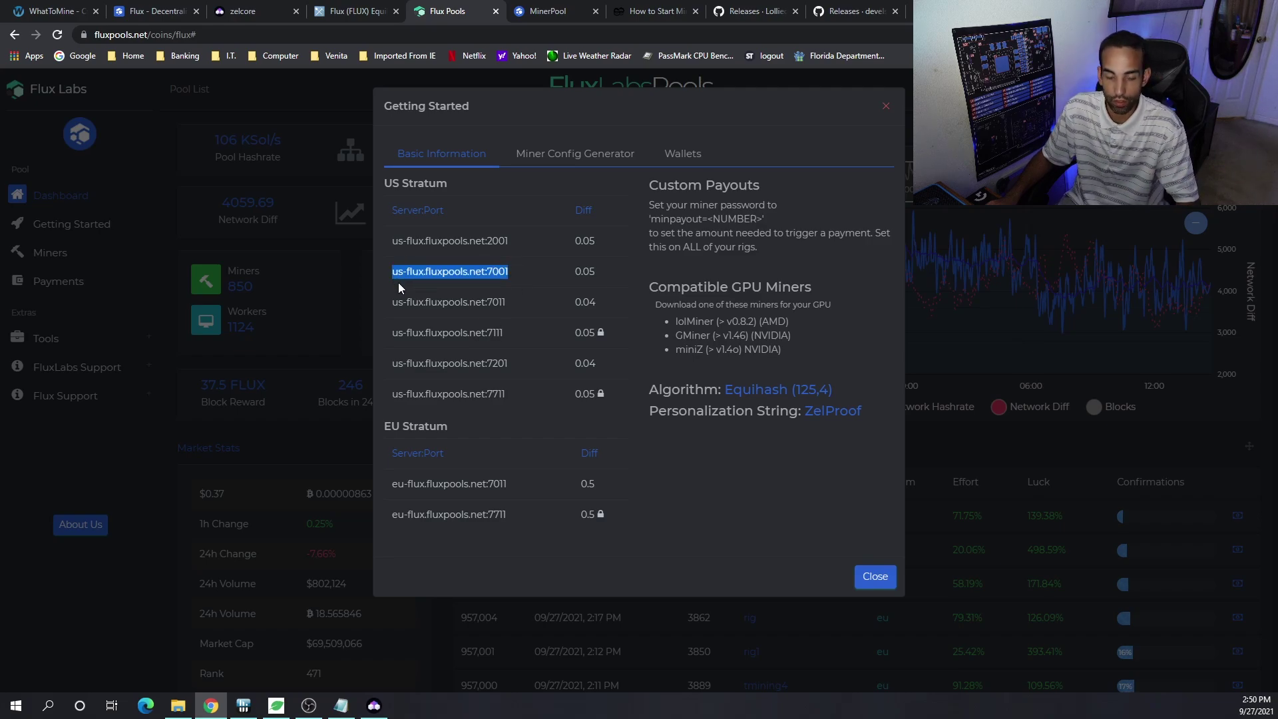
- Replace stratum.zel.cash:2001 in the POOL line with us-flux.fluxpools.net:7001
click(341, 705)
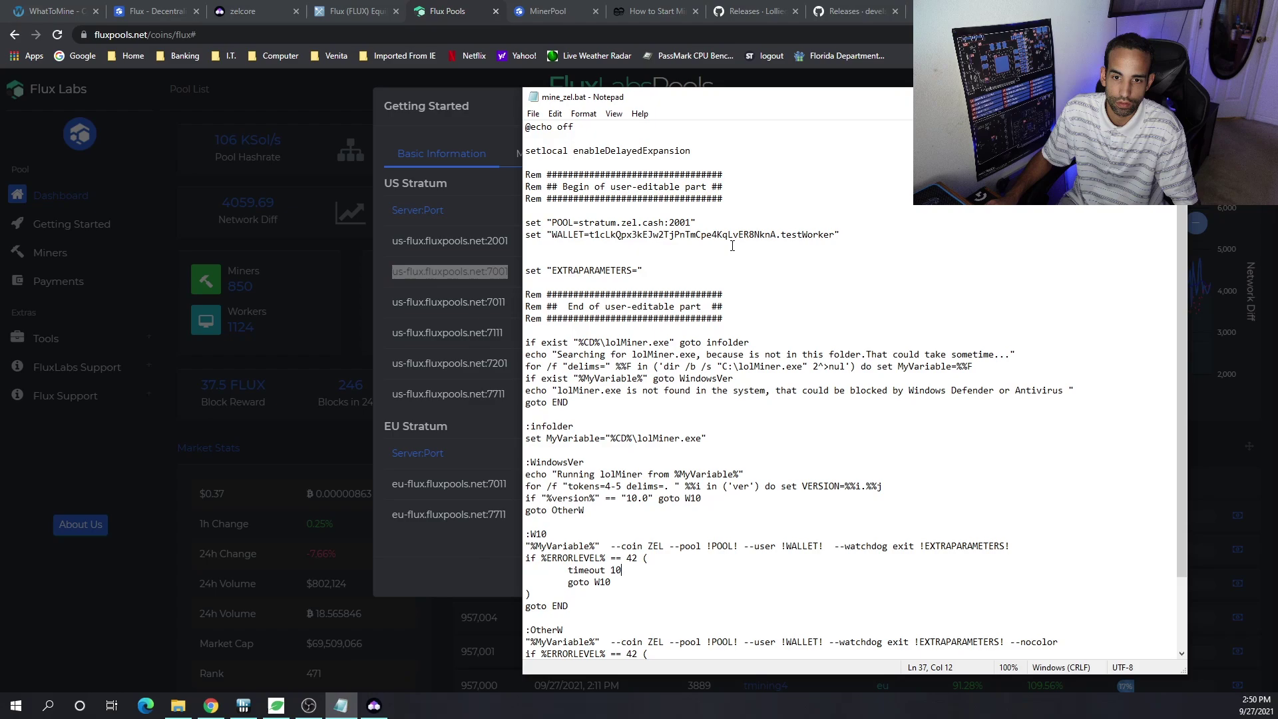
drag(691, 223, 580, 225)
key(ctrl+v)
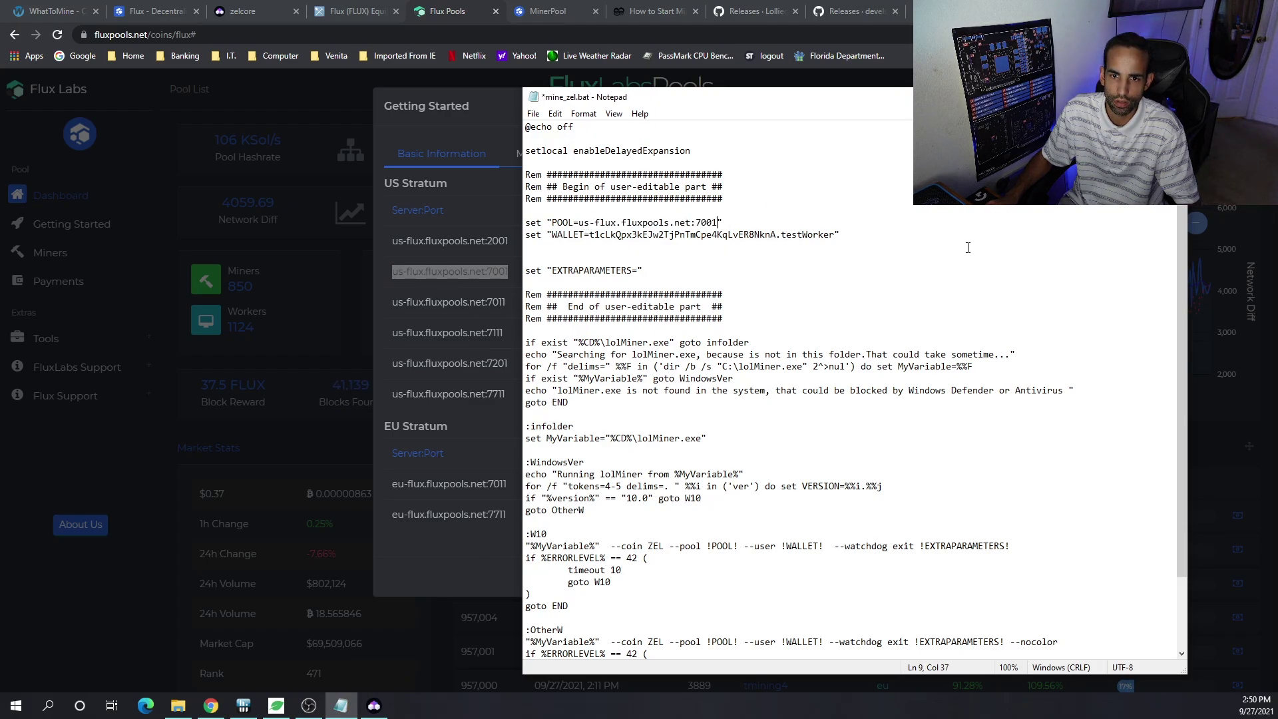
- Open the Miner Config Generator and copy the Flux receive address from Zelcore
click(463, 326)
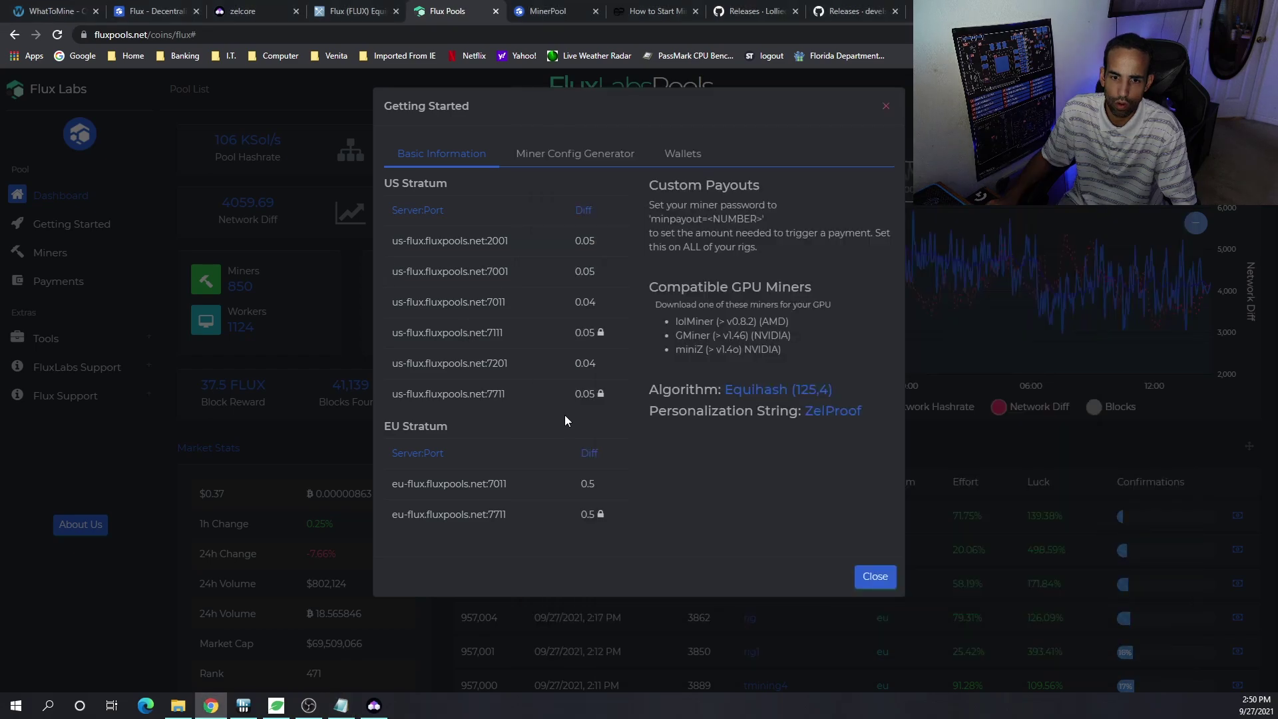
click(592, 154)
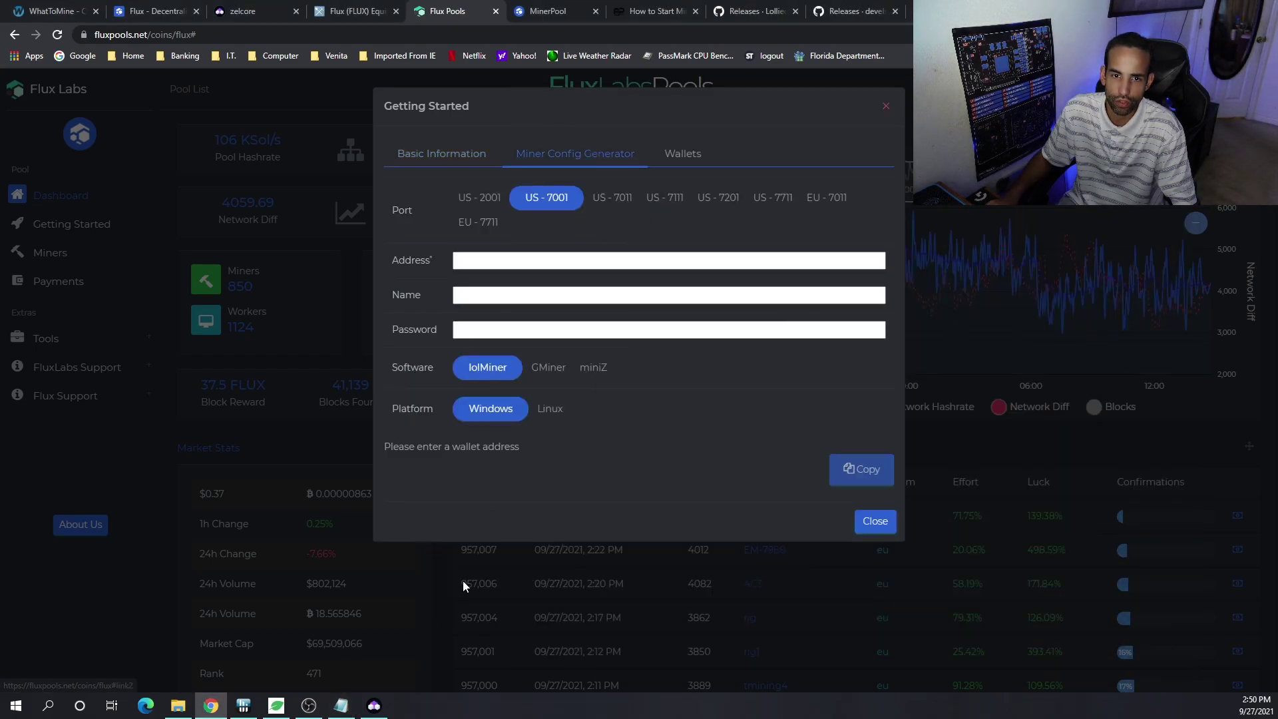
click(373, 705)
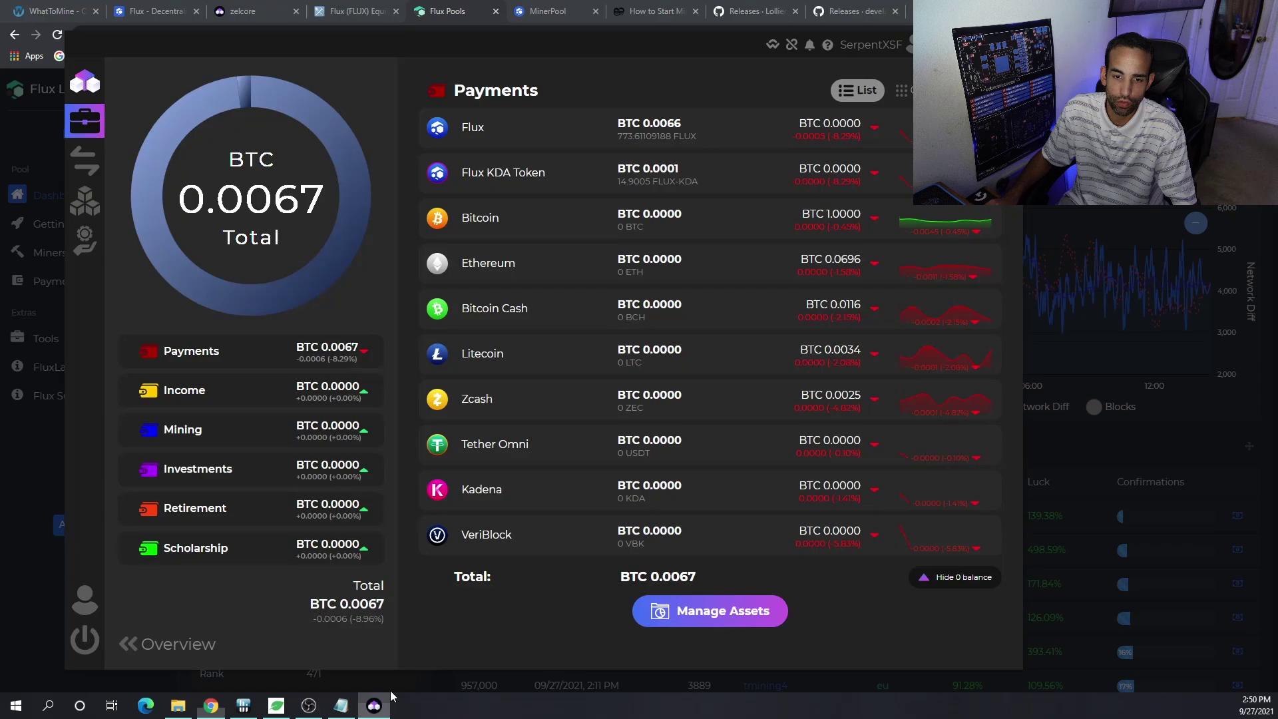
click(516, 126)
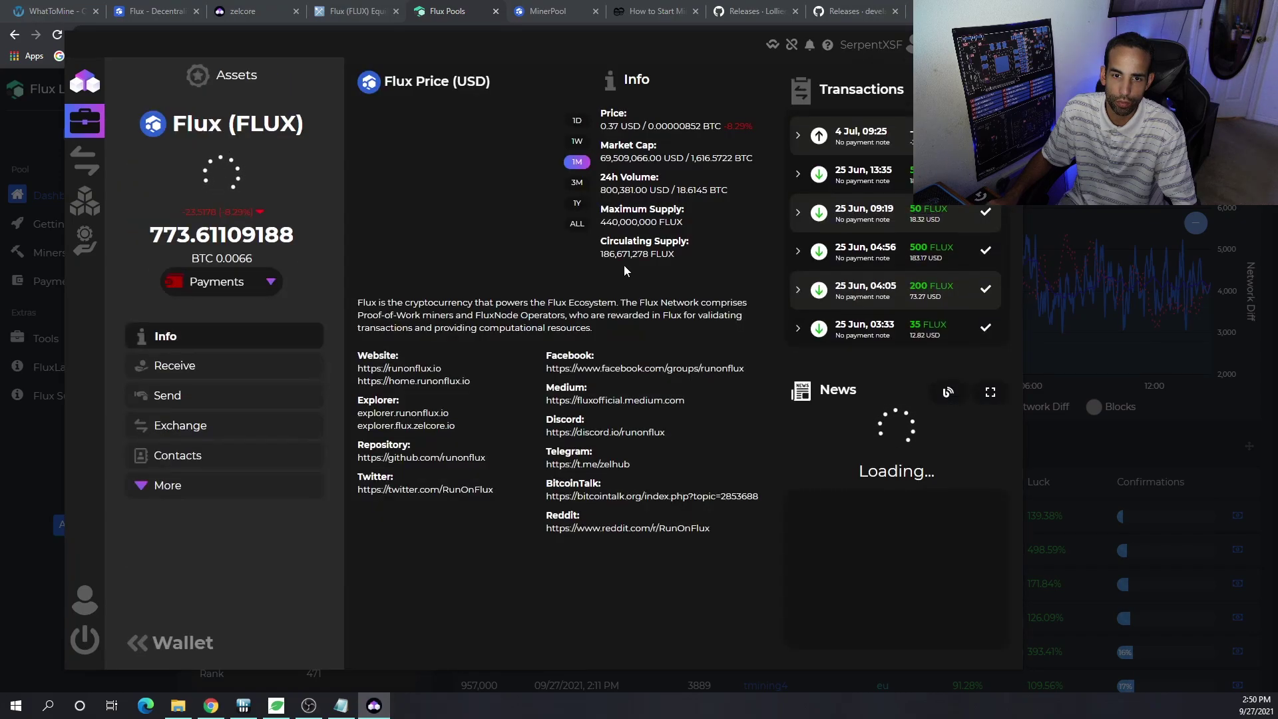
click(204, 365)
click(710, 291)
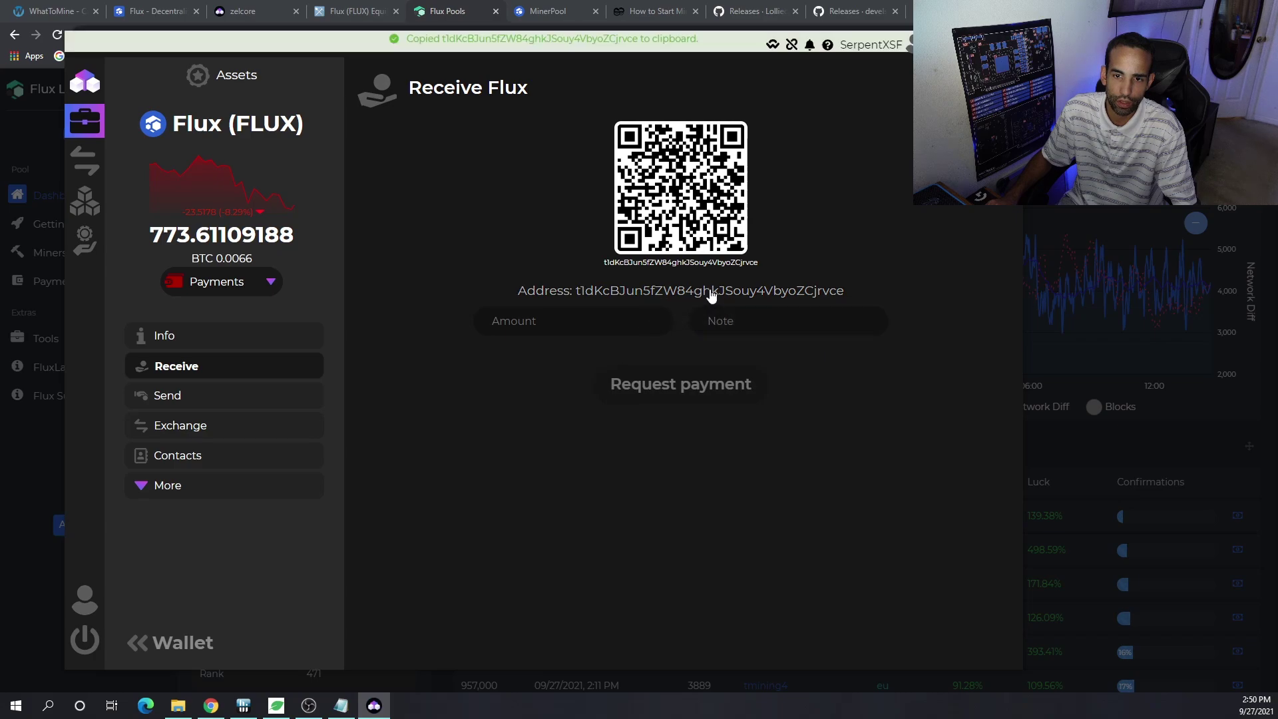
- Generate and copy a lolMiner command with the wallet address, worker XSF1 and password x
key(alt+Tab)
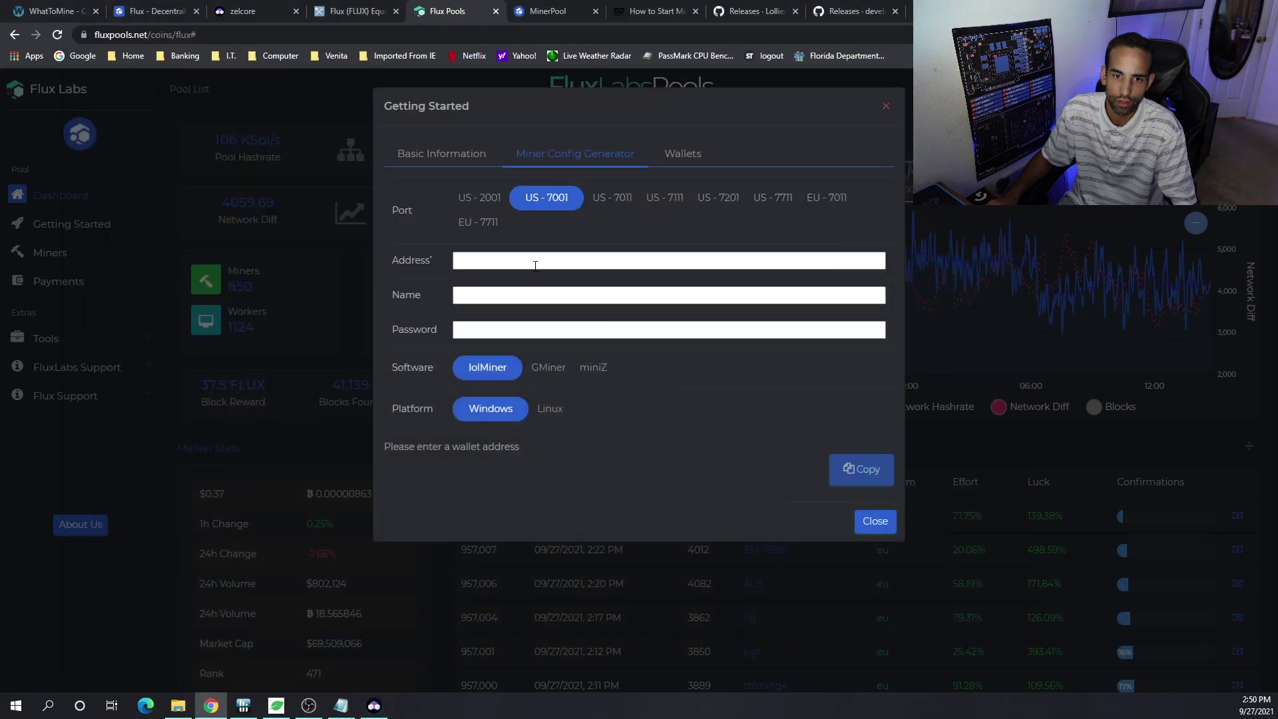
click(533, 261)
key(ctrl+v)
key(Tab)
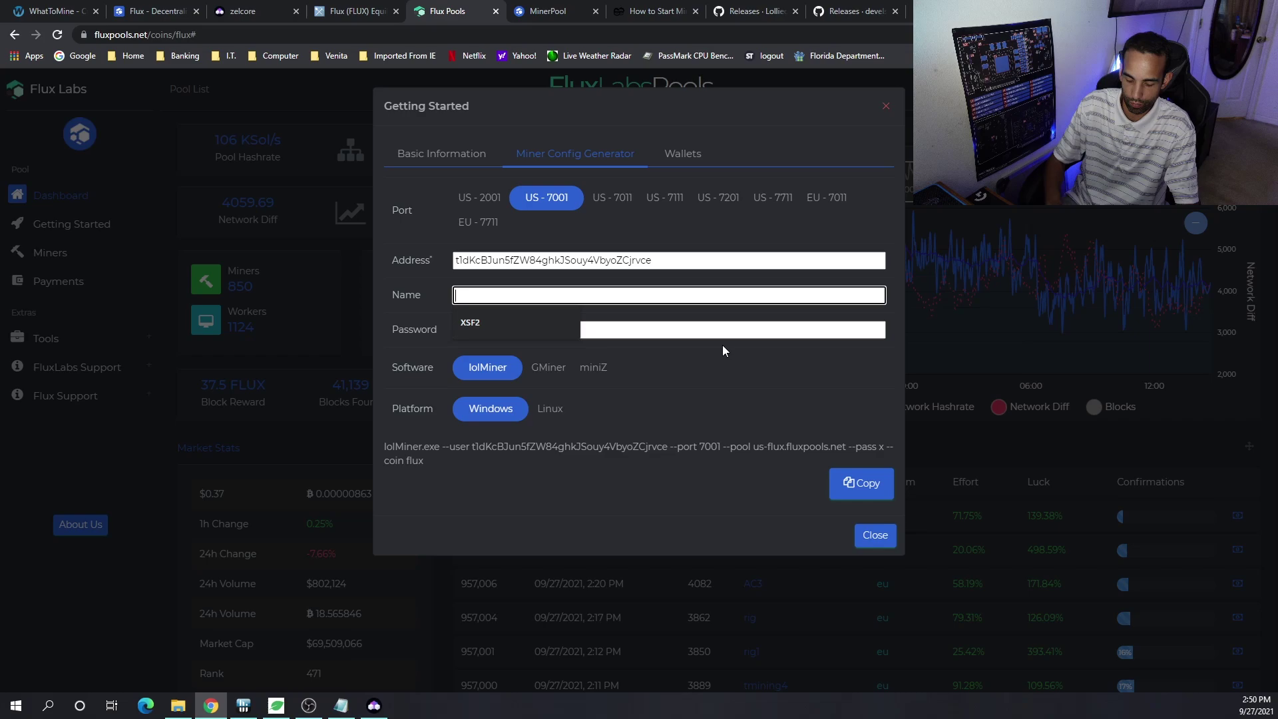
text(XSF1)
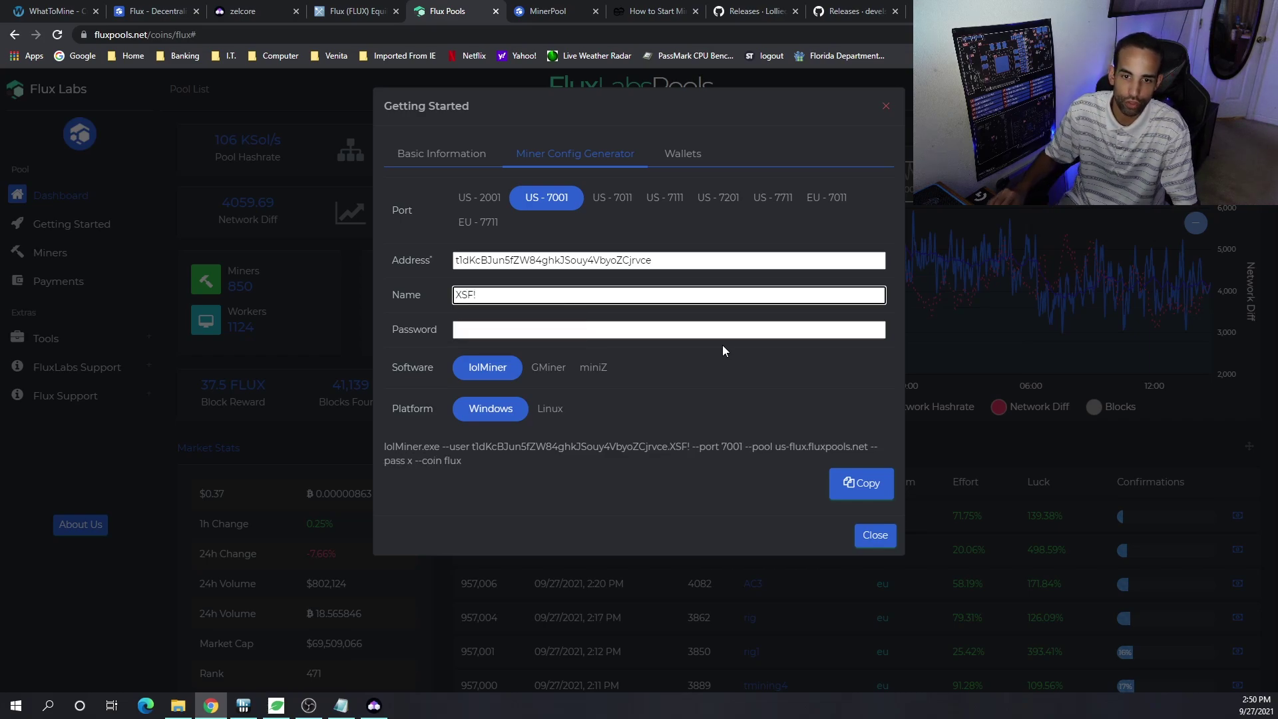
key(Tab)
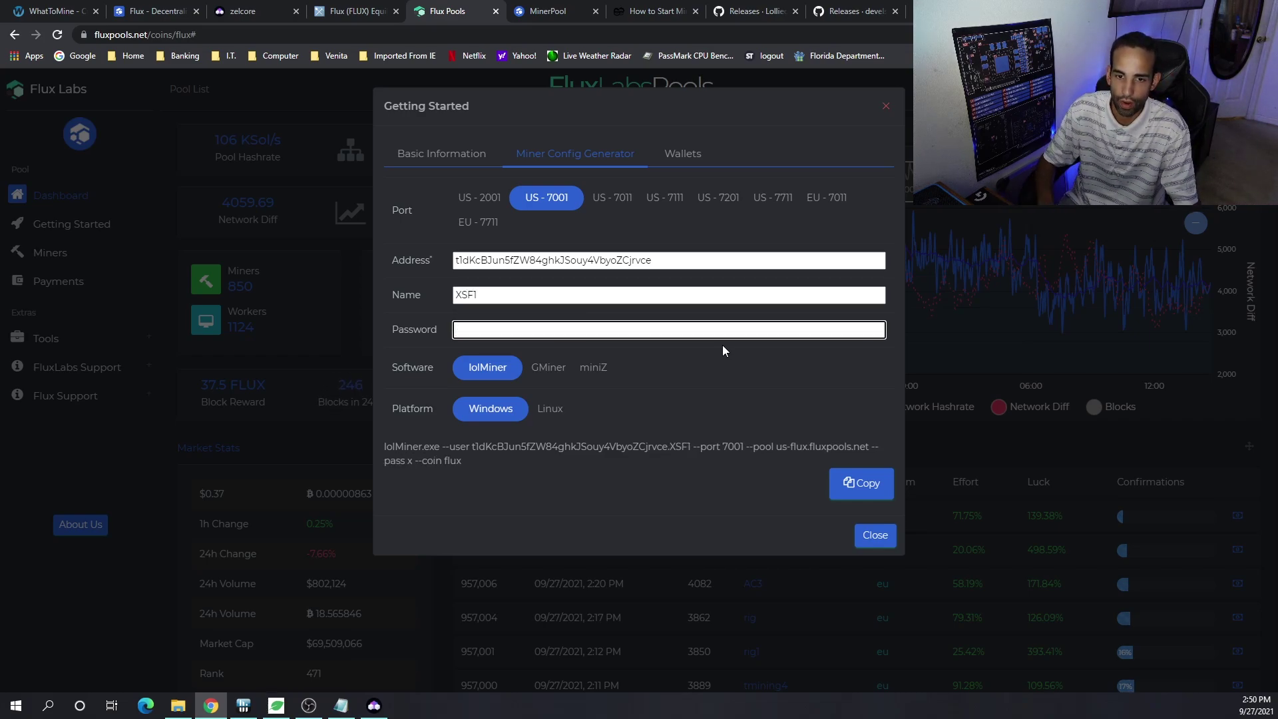
text(X)
key(Down)
key(Return)
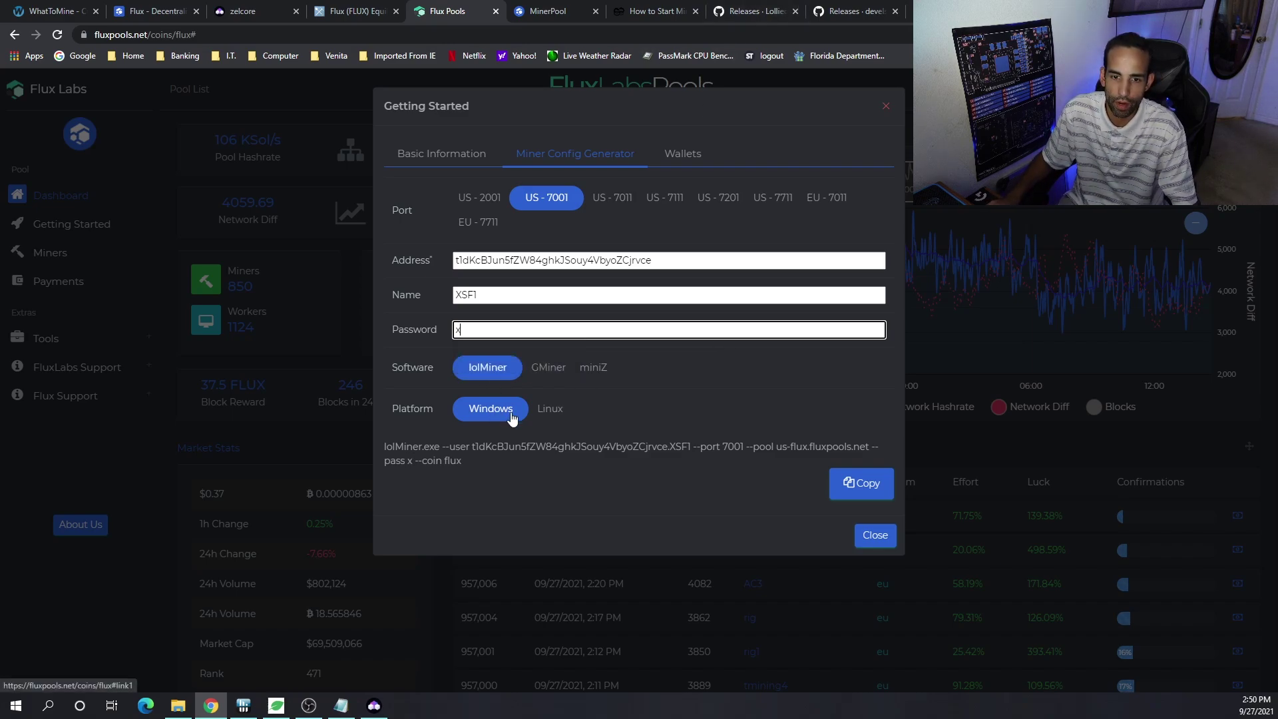
click(865, 489)
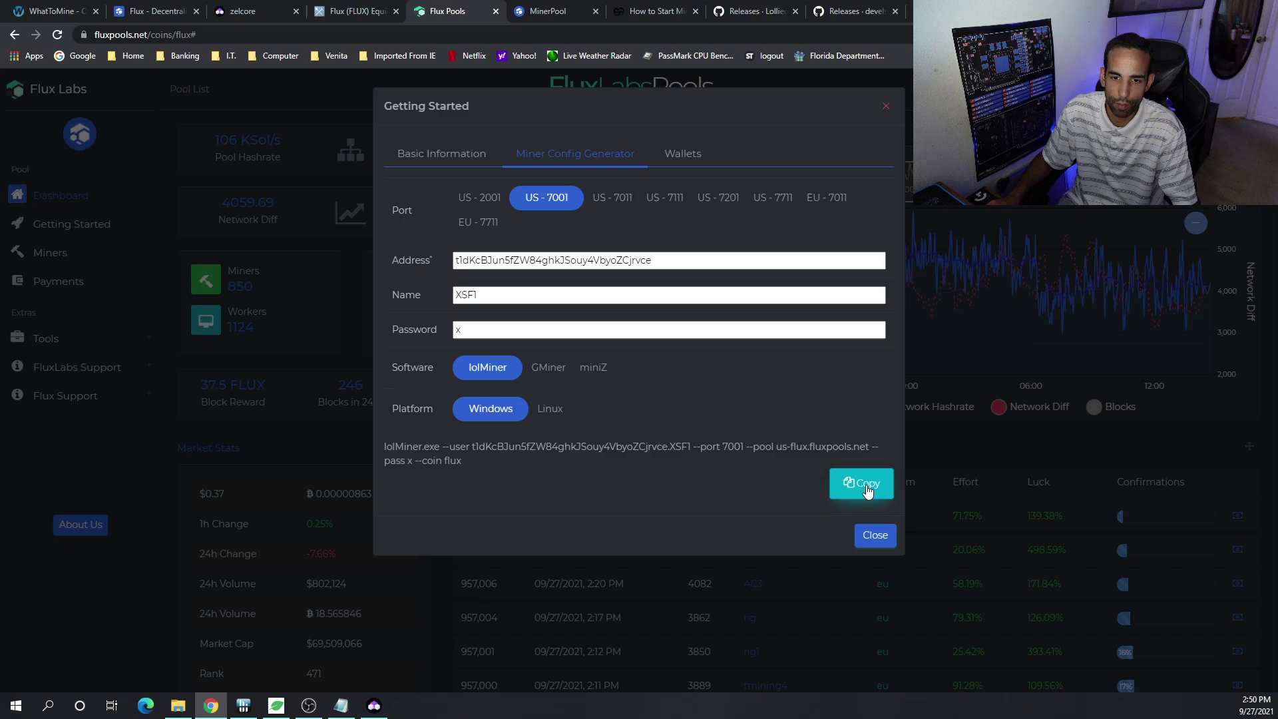
click(341, 706)
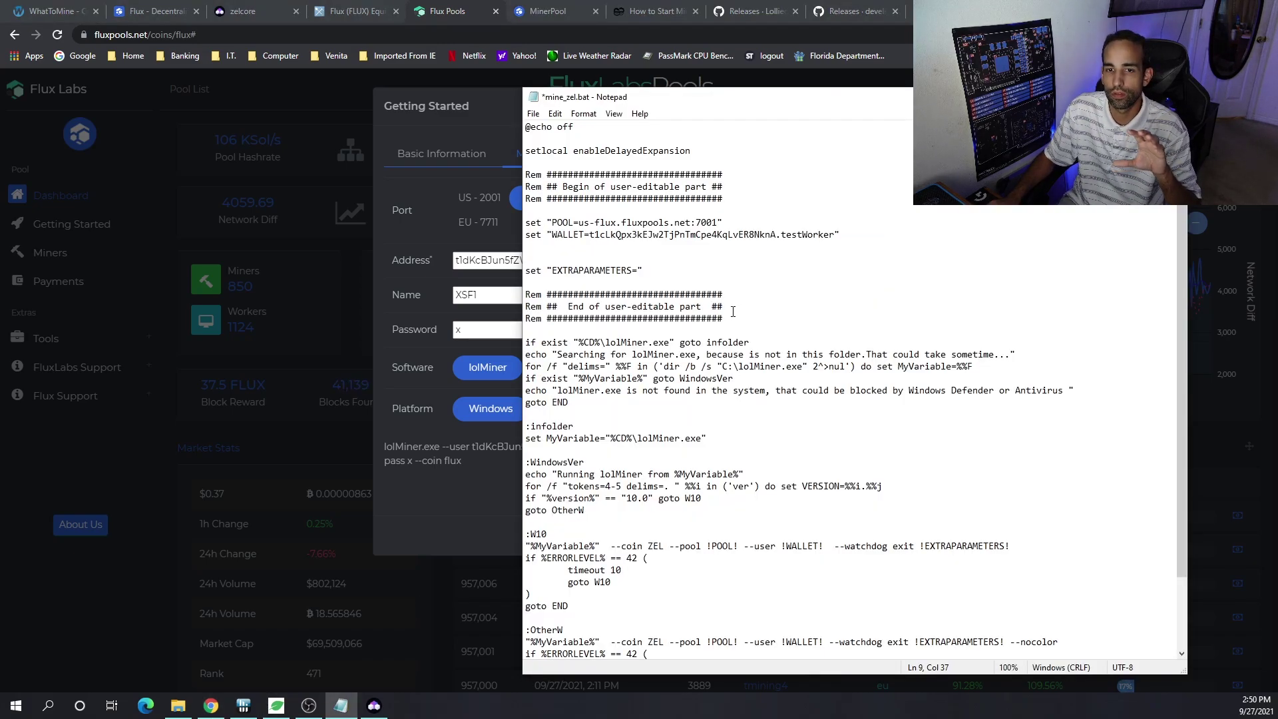
- Replace the script's placeholder wallet with the Zelcore Flux wallet address
scroll(839, 347, down, 3)
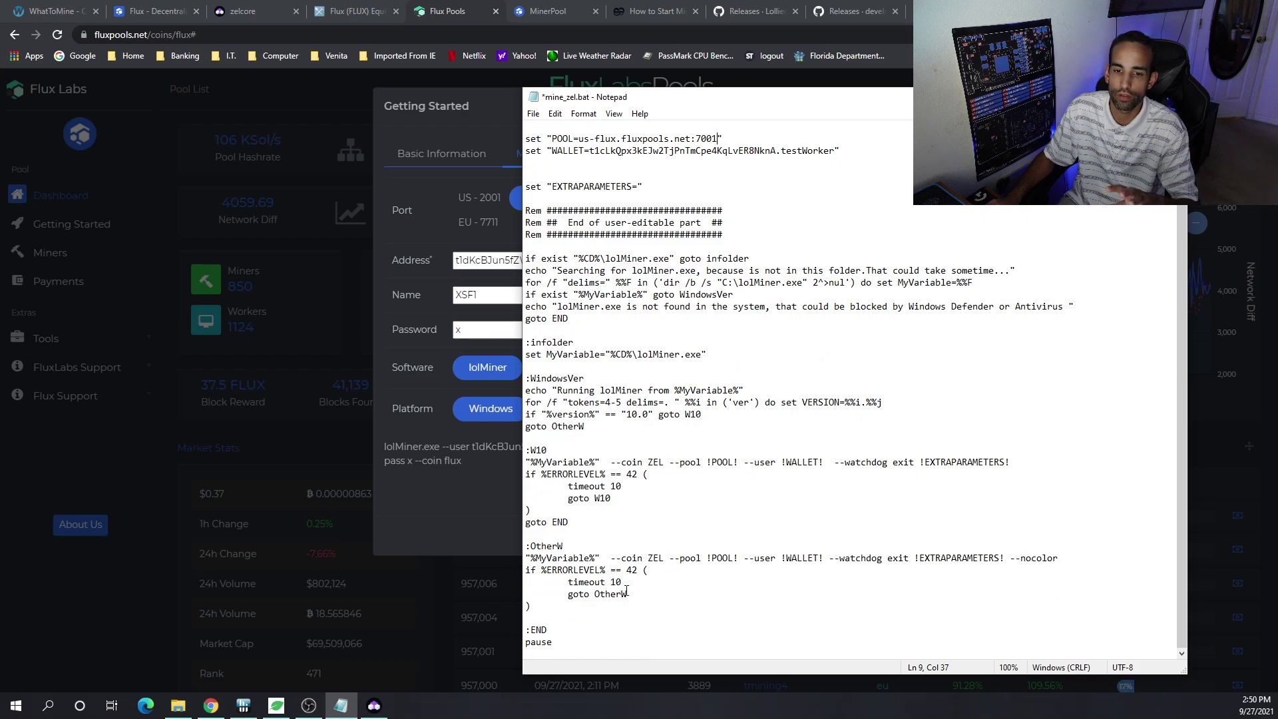
scroll(821, 249, up, 2)
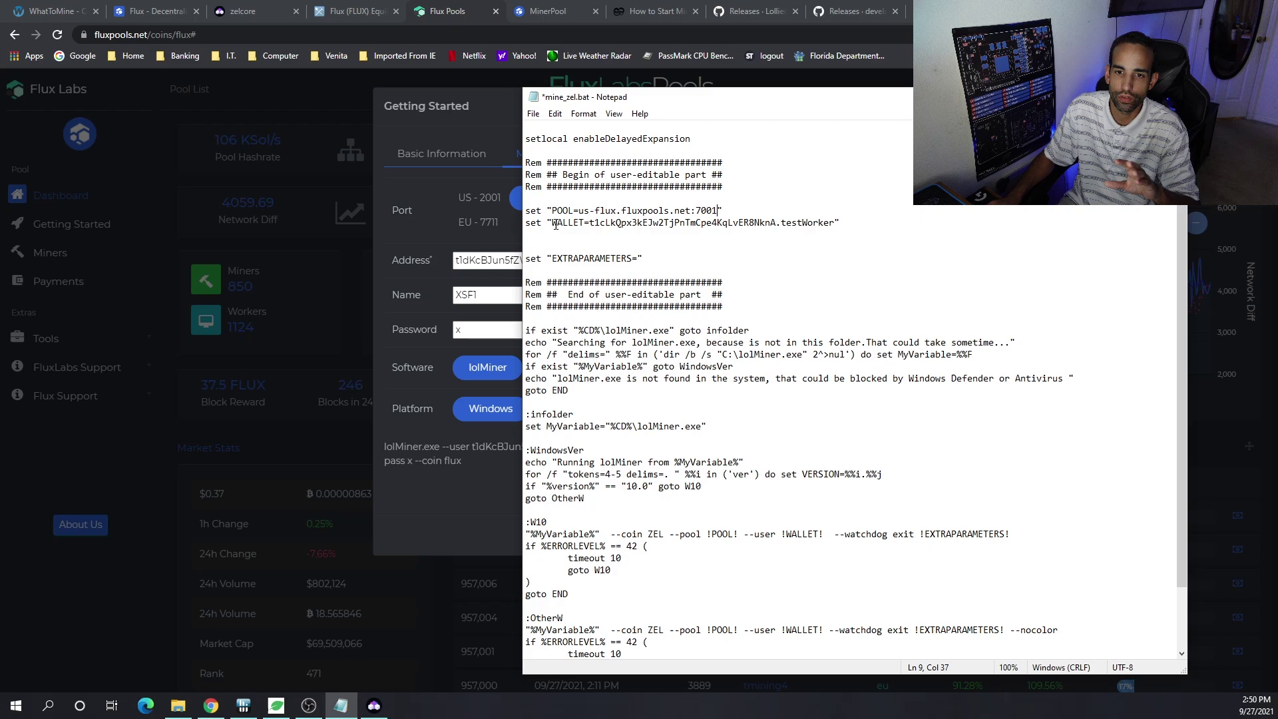
drag(557, 225, 669, 225)
key(alt+Tab)
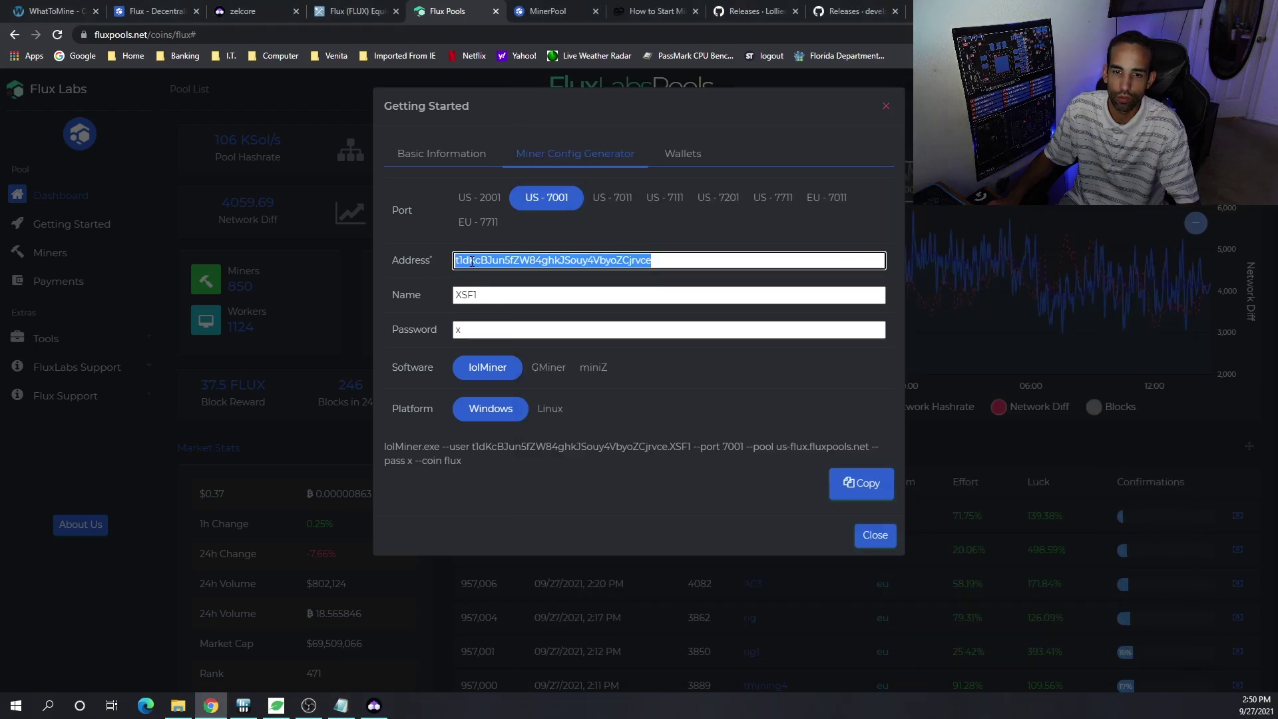
click(341, 706)
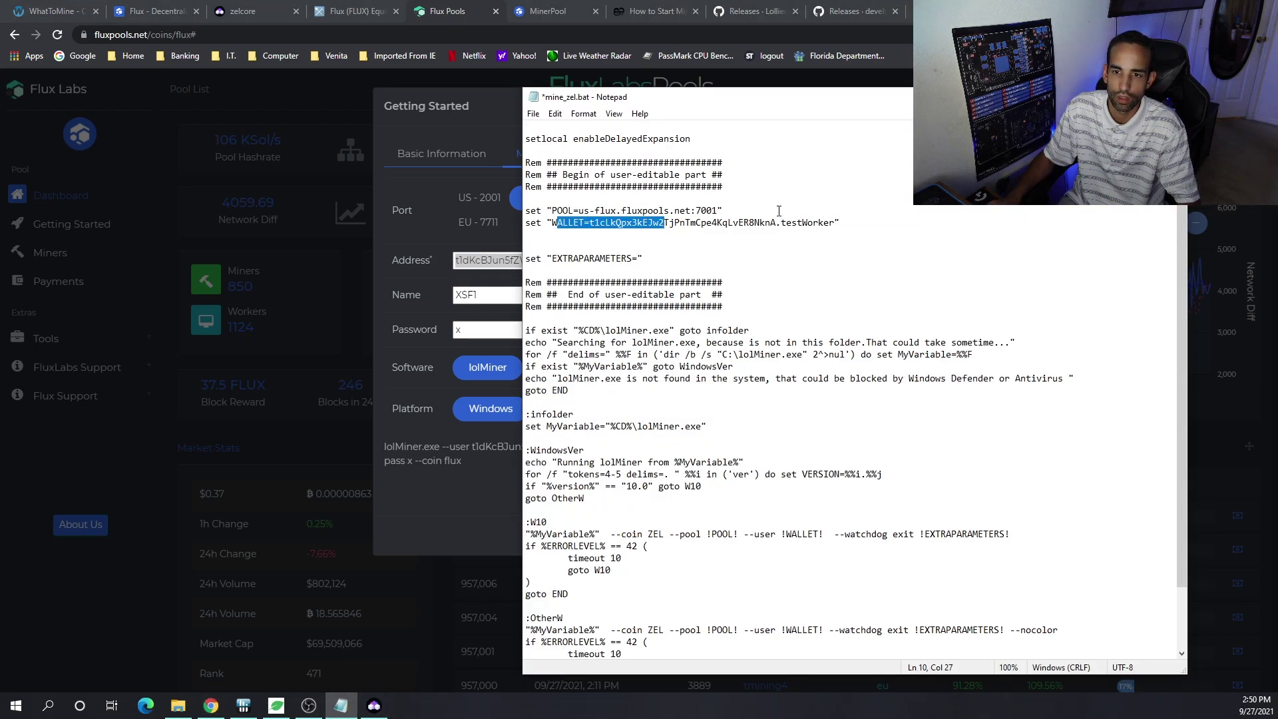
drag(776, 223, 593, 220)
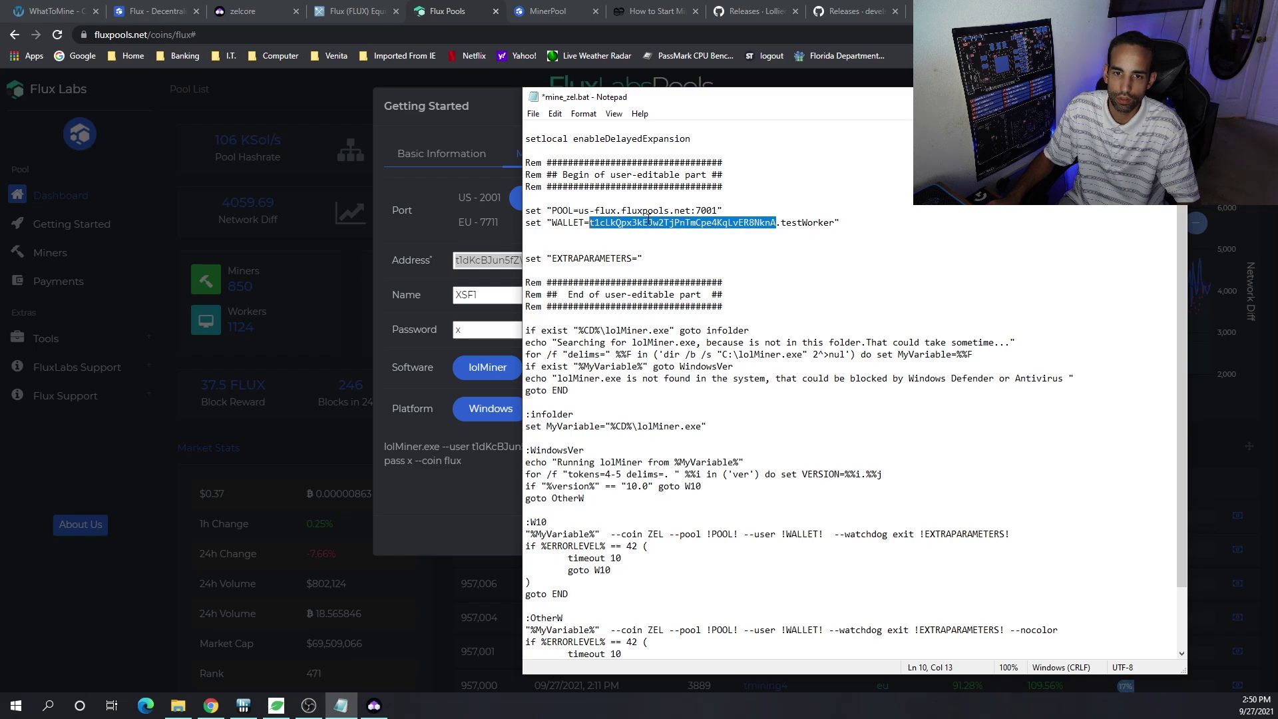
key(ctrl+v)
- Change the worker name testWorker to XSF1 in the WALLET line
drag(837, 223, 780, 222)
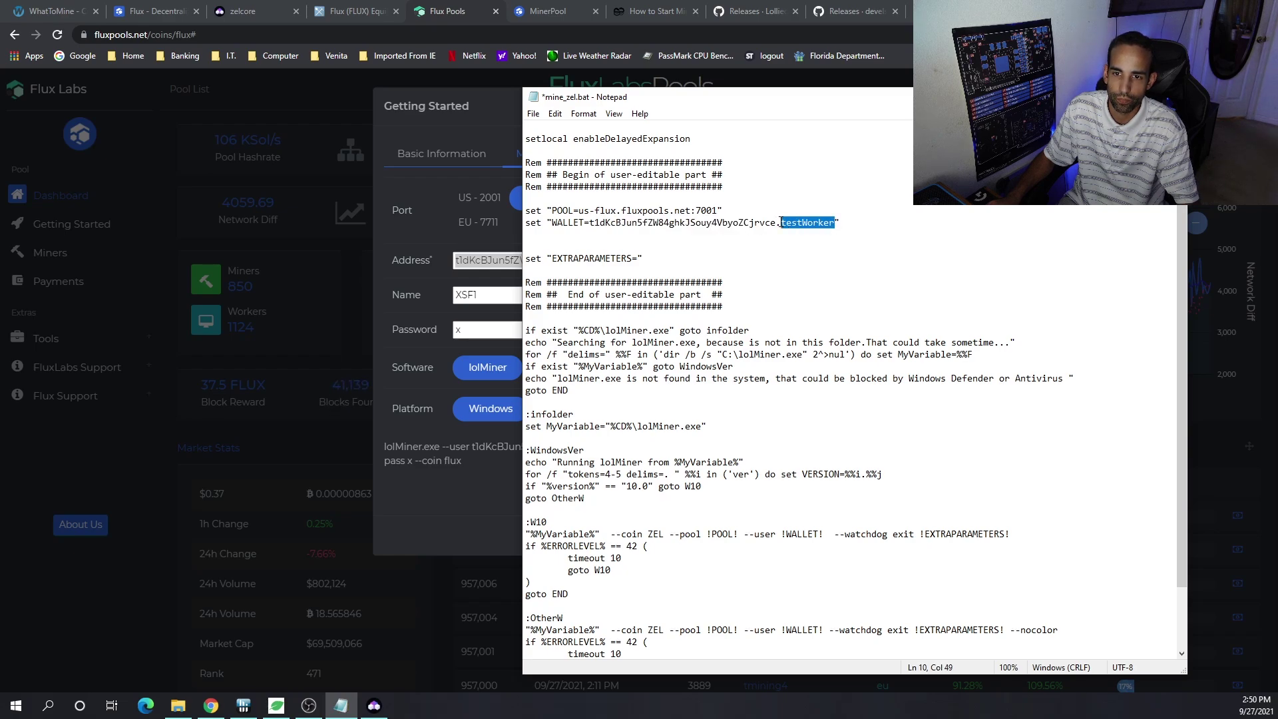
text(X)
key(Delete)
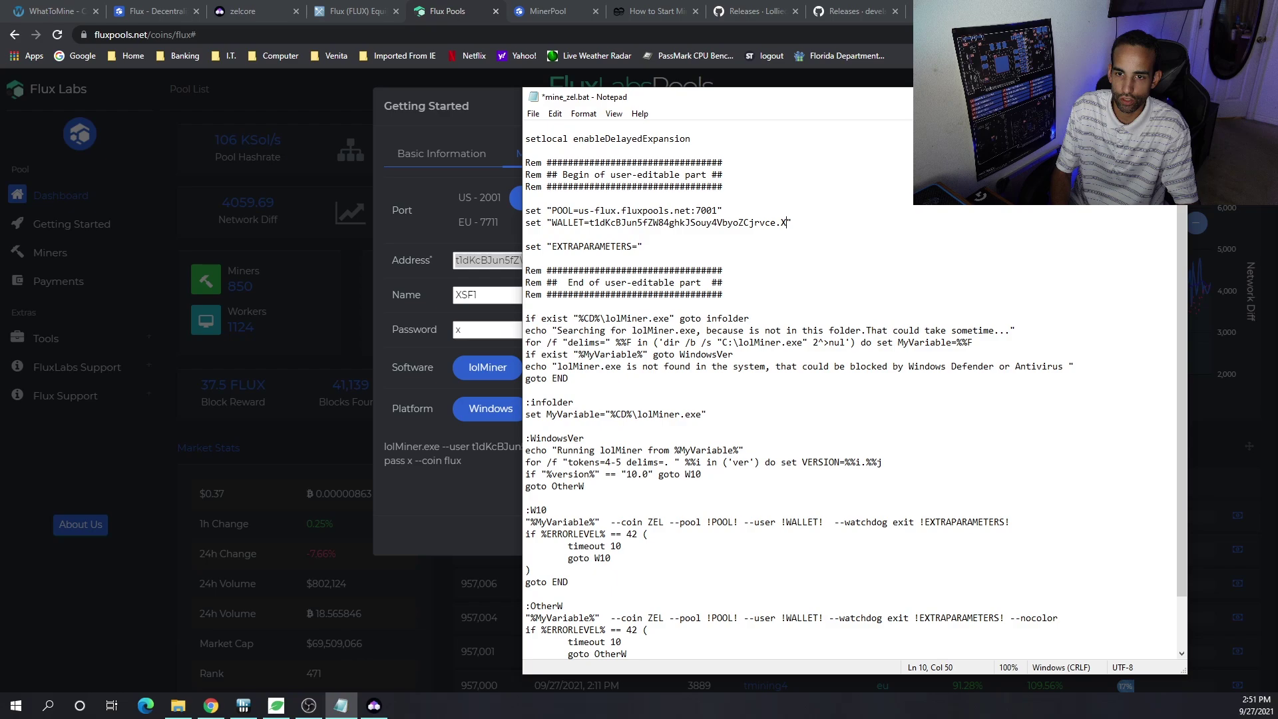
text(SF1)
click(845, 293)
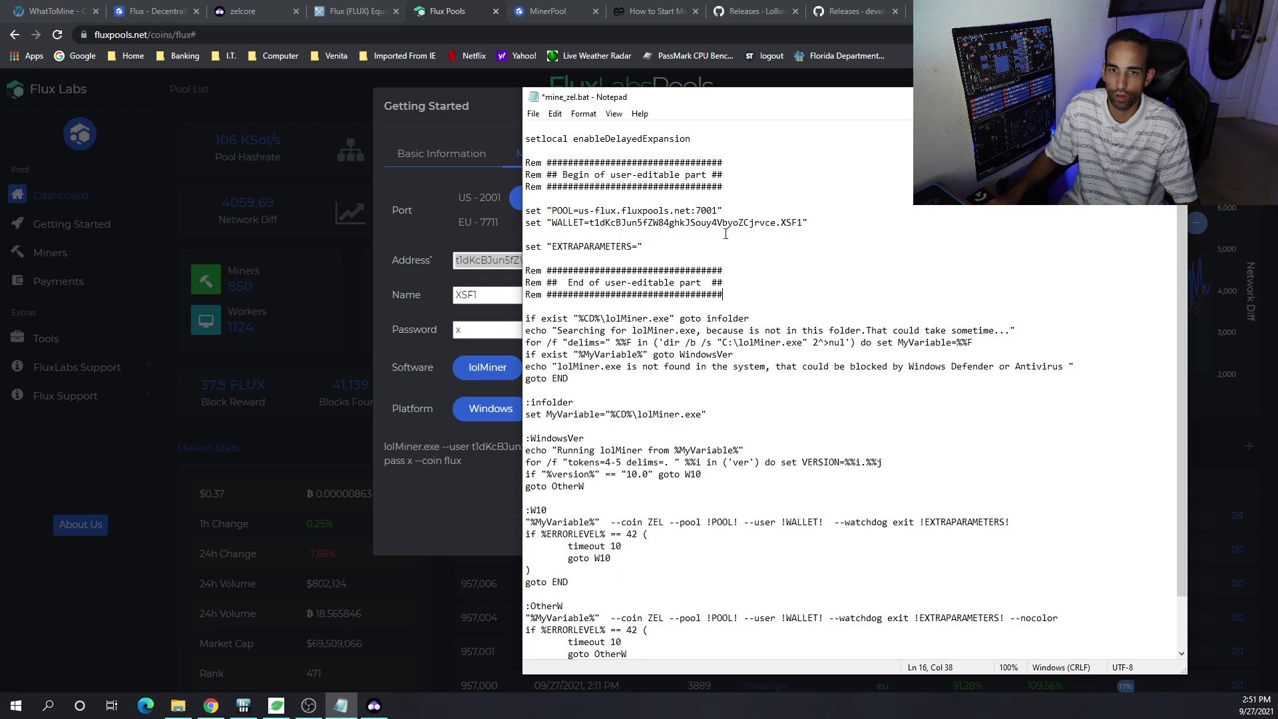
- Compare the script with the generated lolMiner command, then open the save options
click(459, 519)
drag(485, 470, 385, 446)
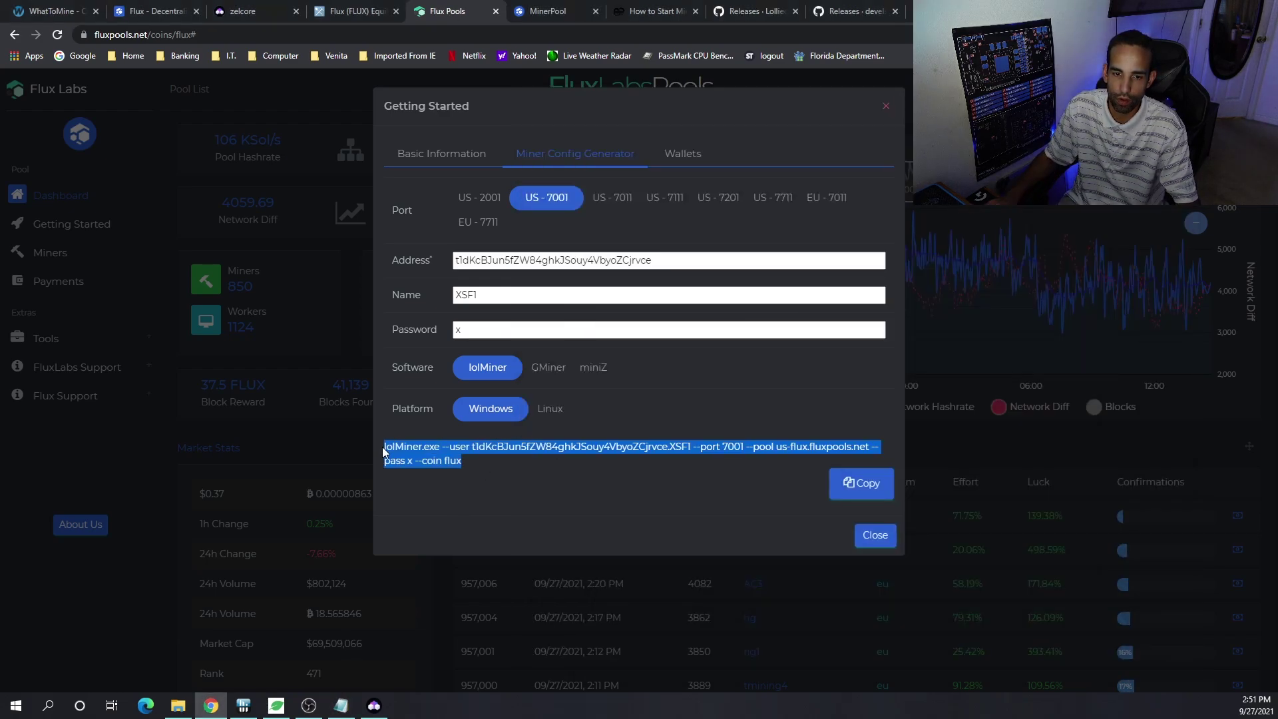
click(341, 705)
scroll(851, 599, down, 2)
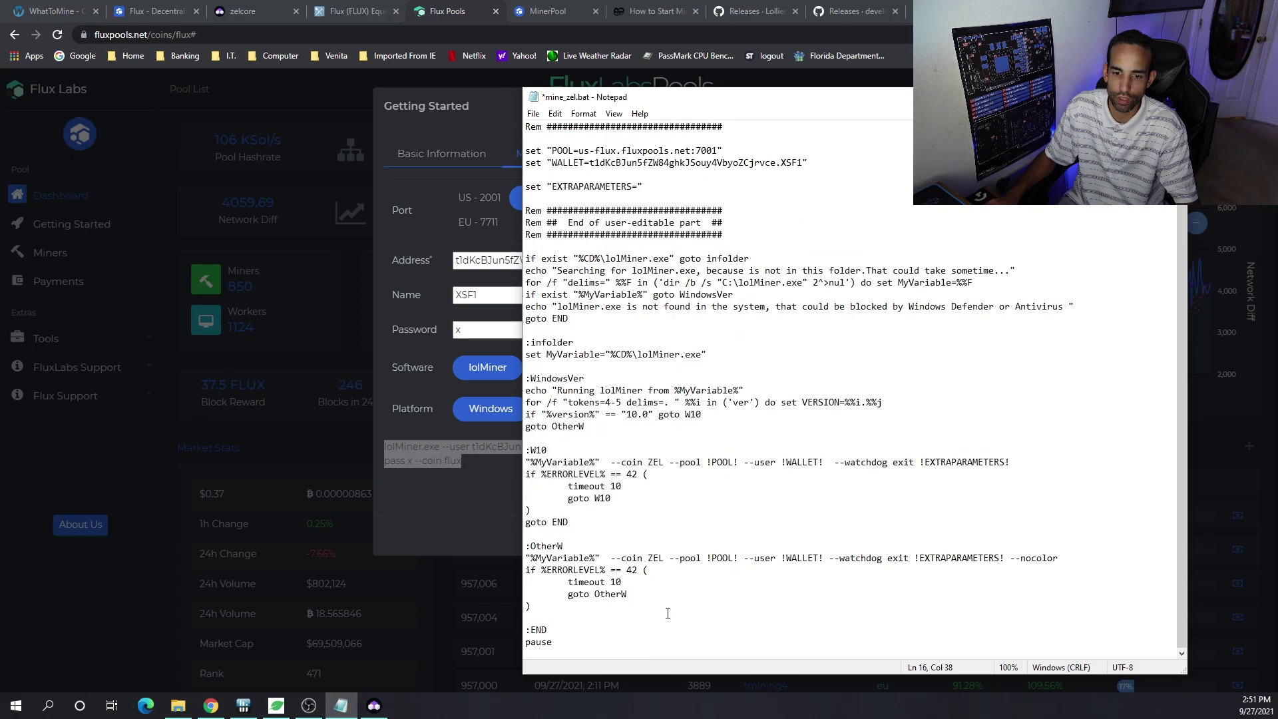
scroll(672, 496, up, 2)
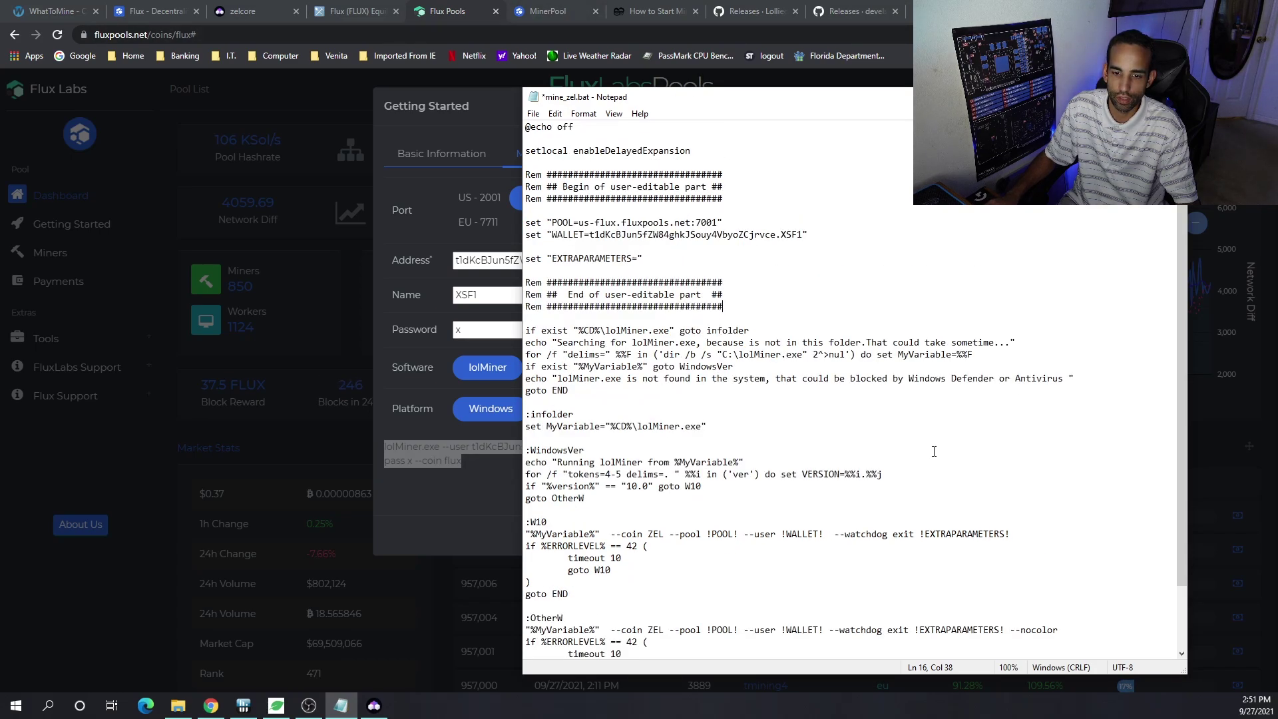
scroll(934, 451, down, 5)
key(ctrl+a)
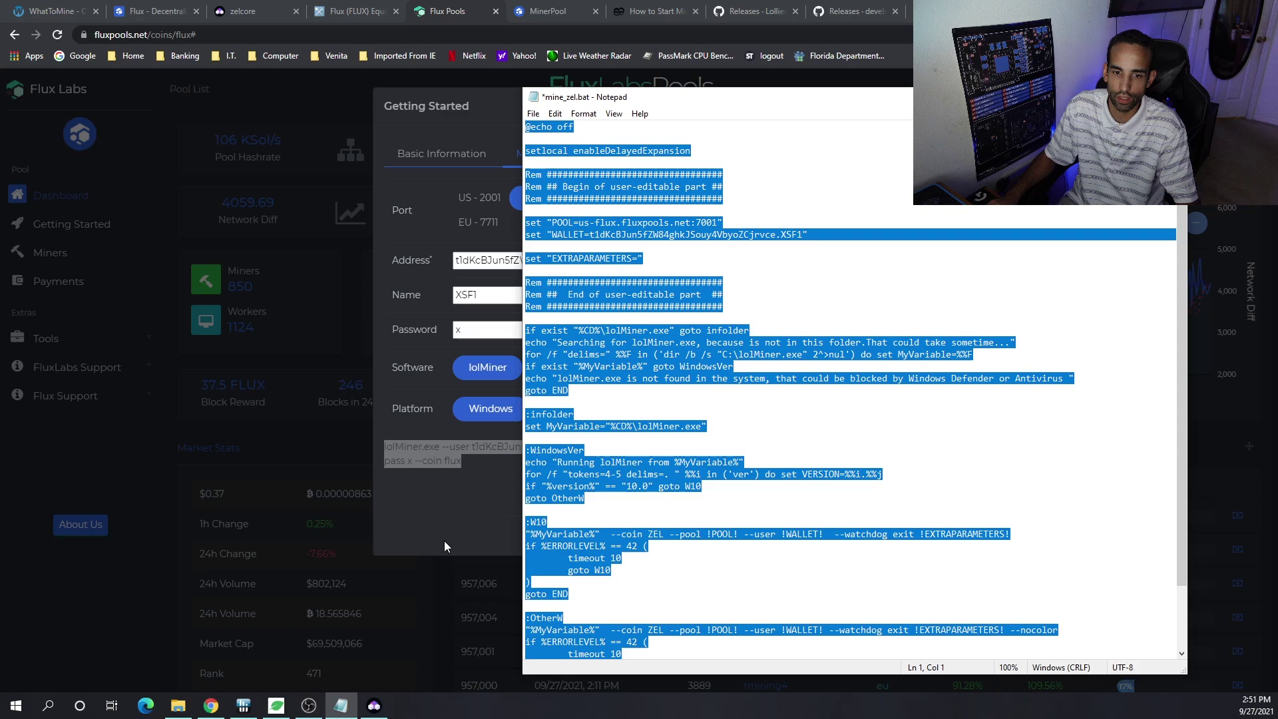
click(448, 455)
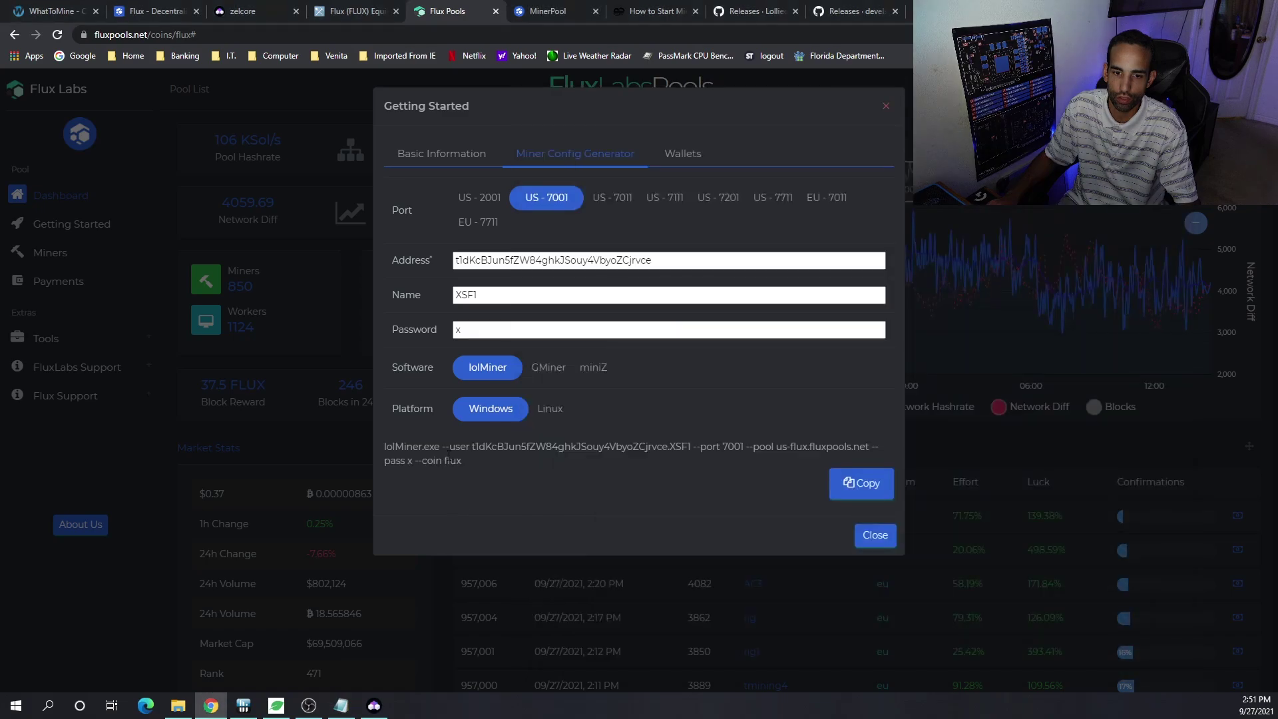
click(342, 706)
click(817, 402)
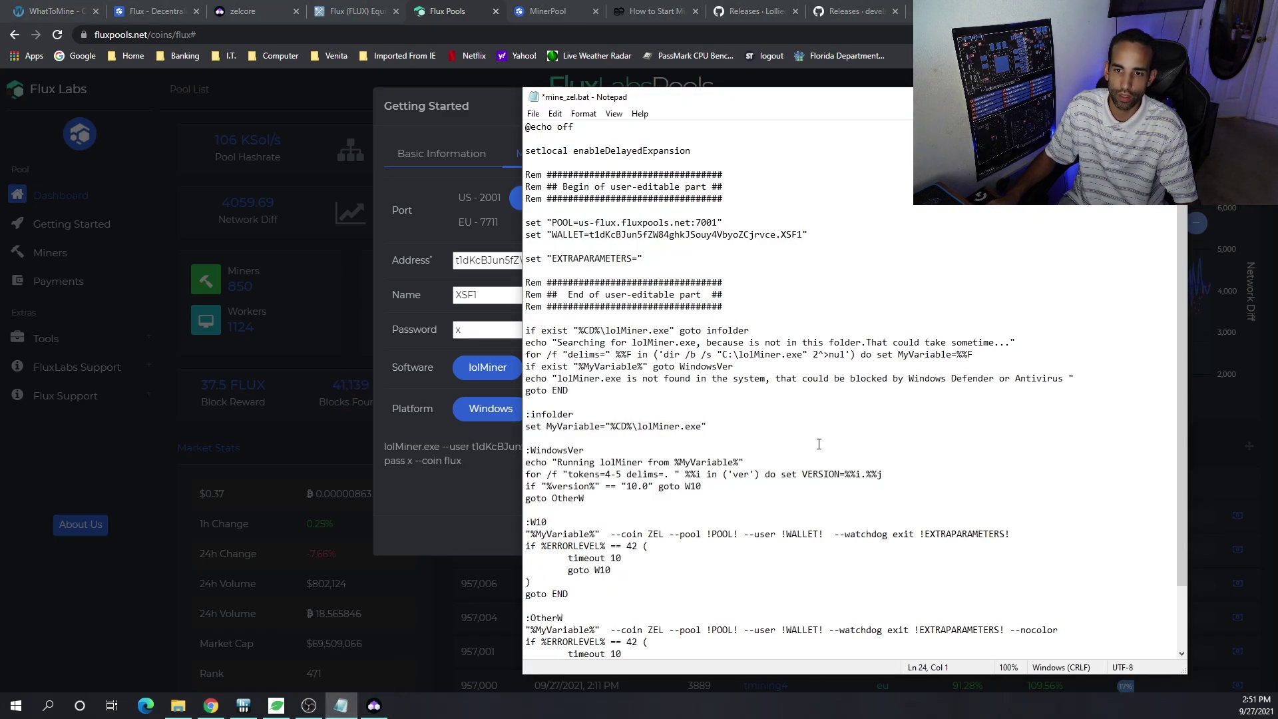
click(533, 114)
- Save the script as XSF Flux.bat with file type All Files (*.*)
click(559, 189)
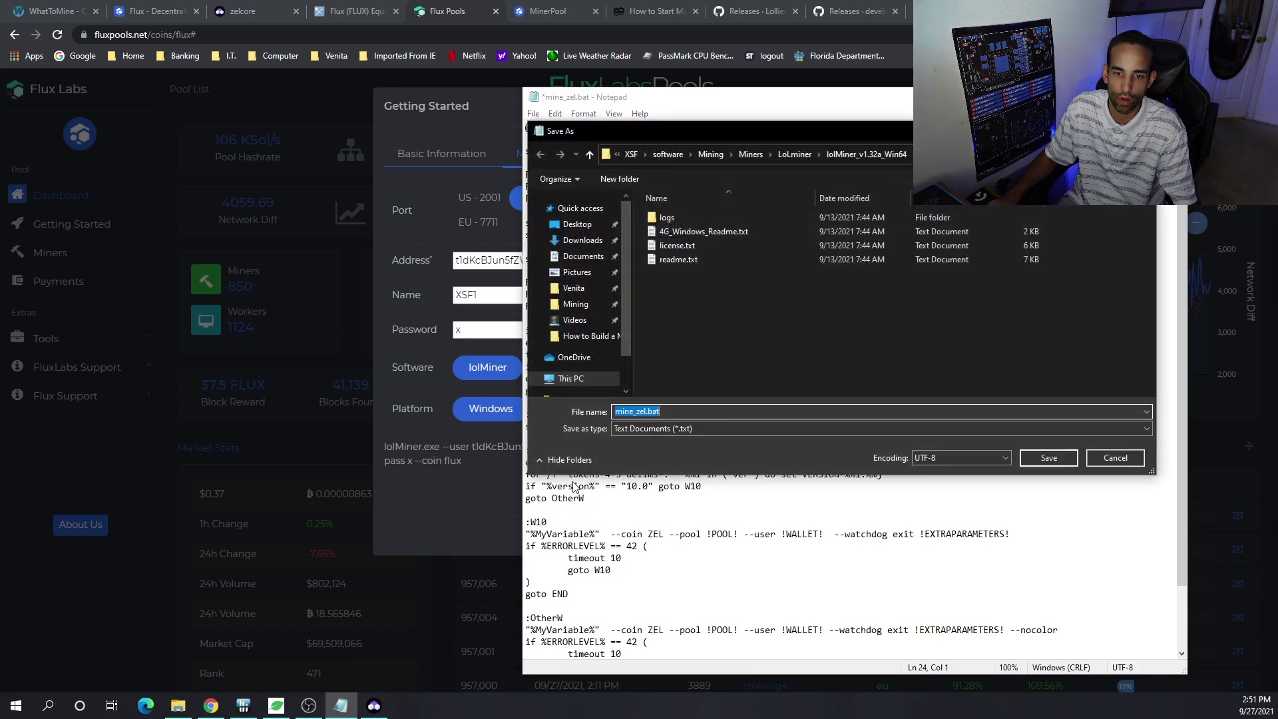
click(660, 429)
click(666, 452)
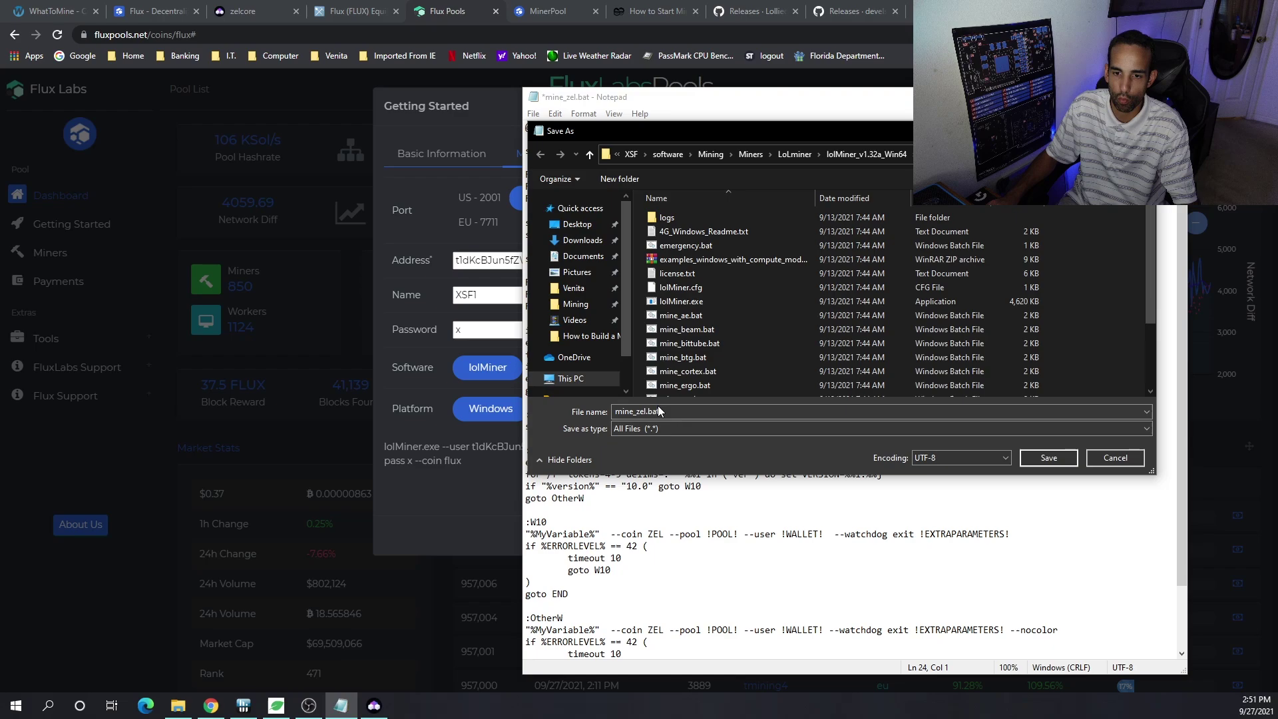
click(660, 429)
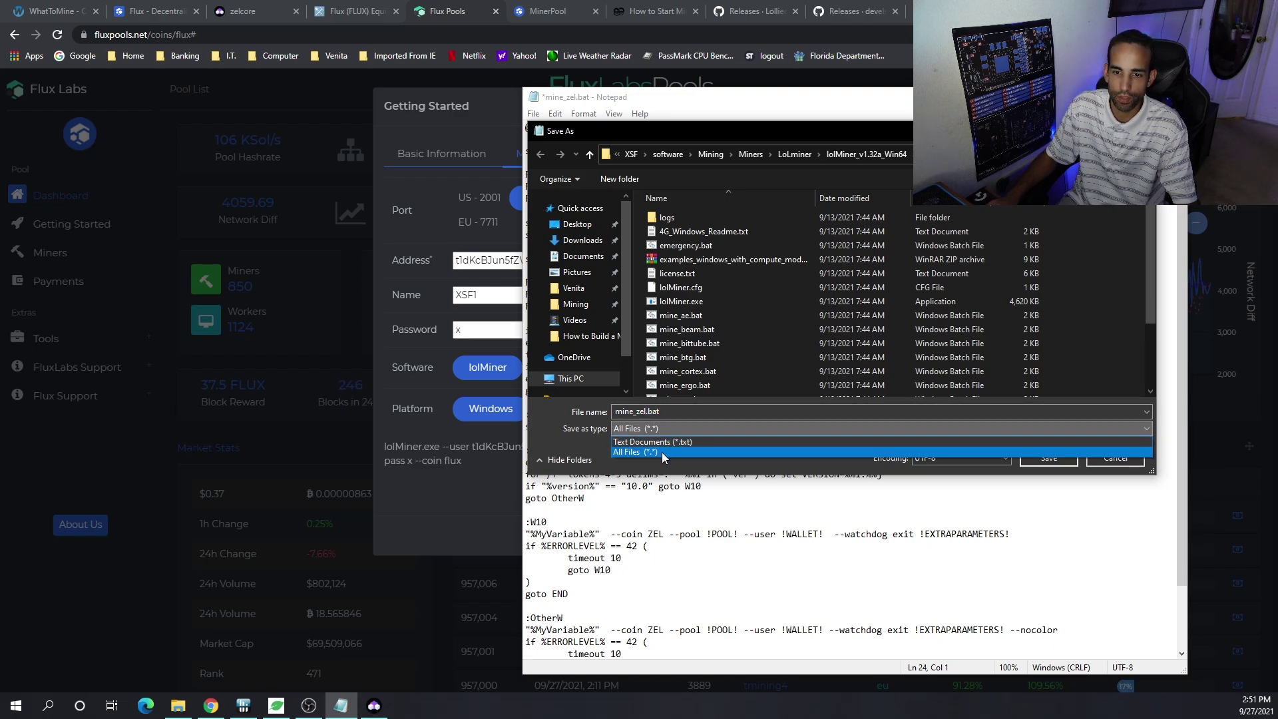
click(669, 414)
double_click(657, 411)
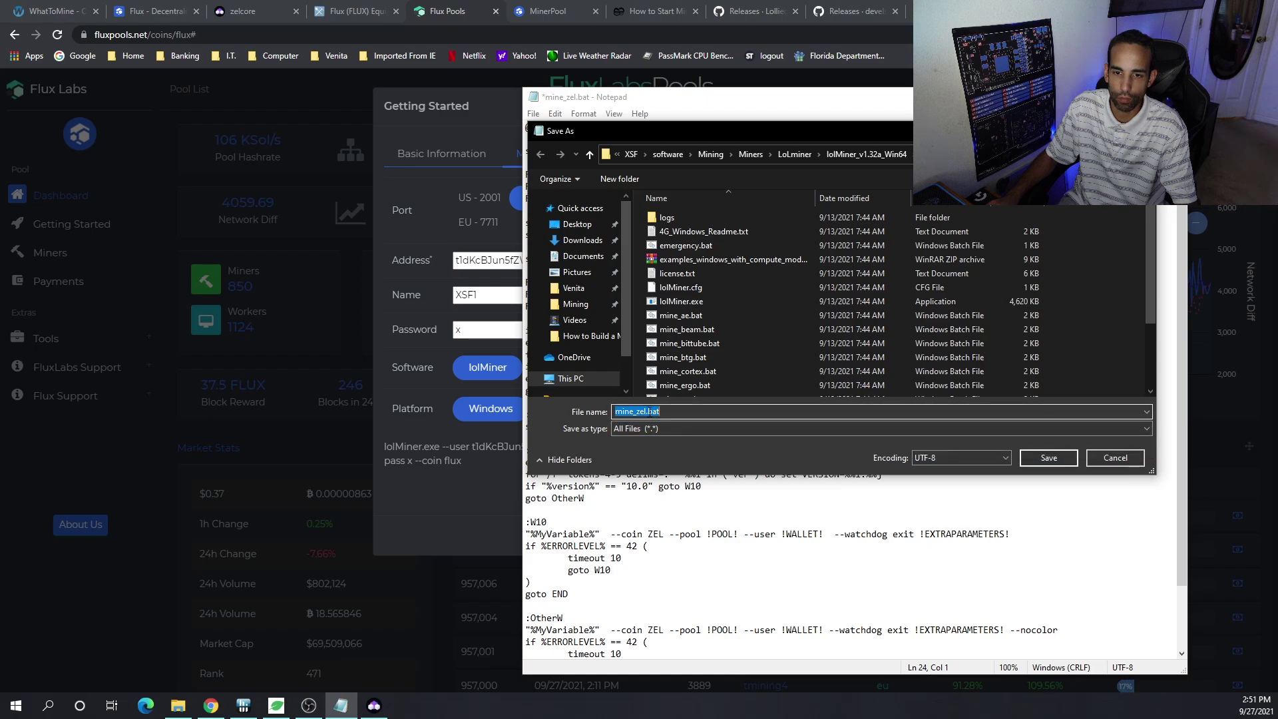
click(645, 412)
key(shift+Home)
text(X)
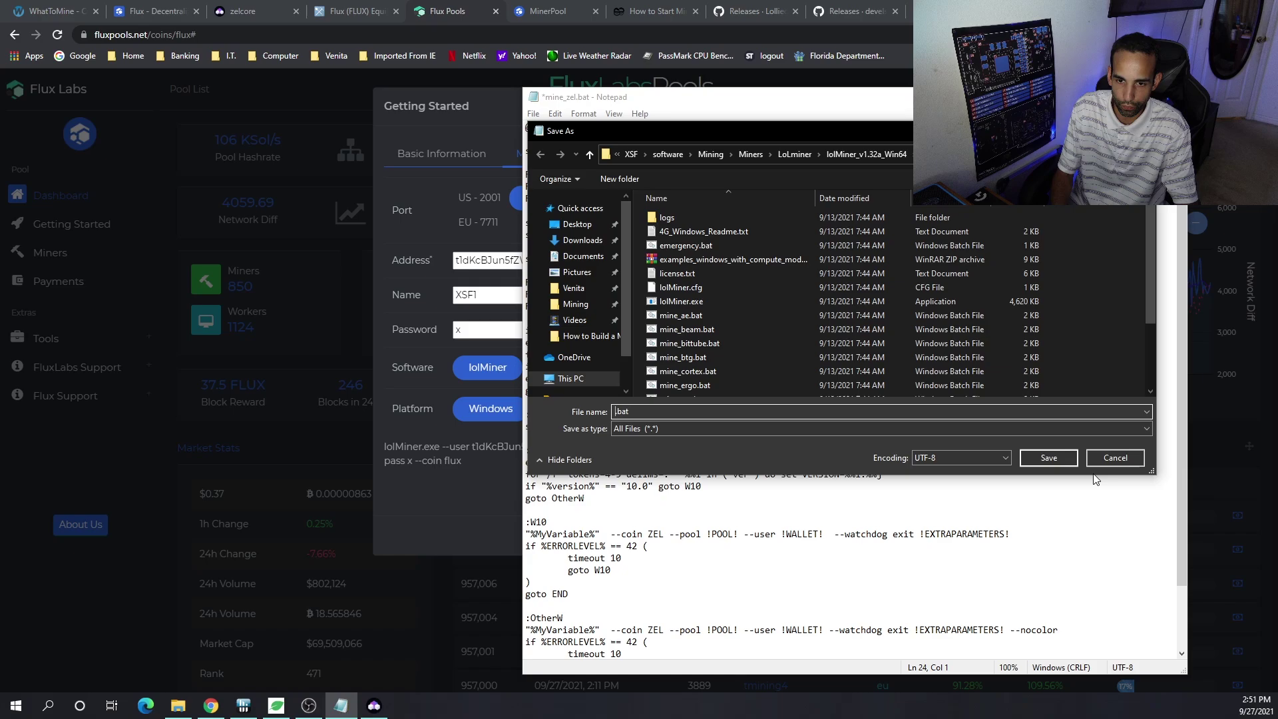
text(SF Flux)
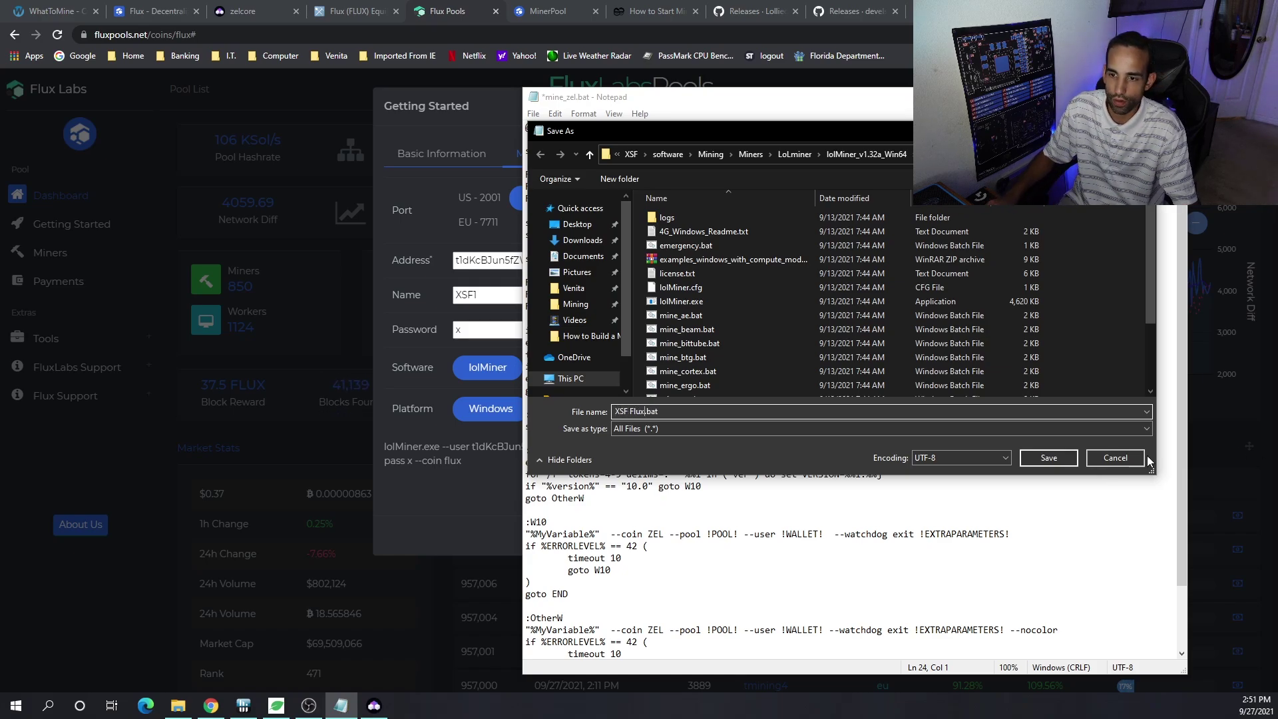
click(1049, 458)
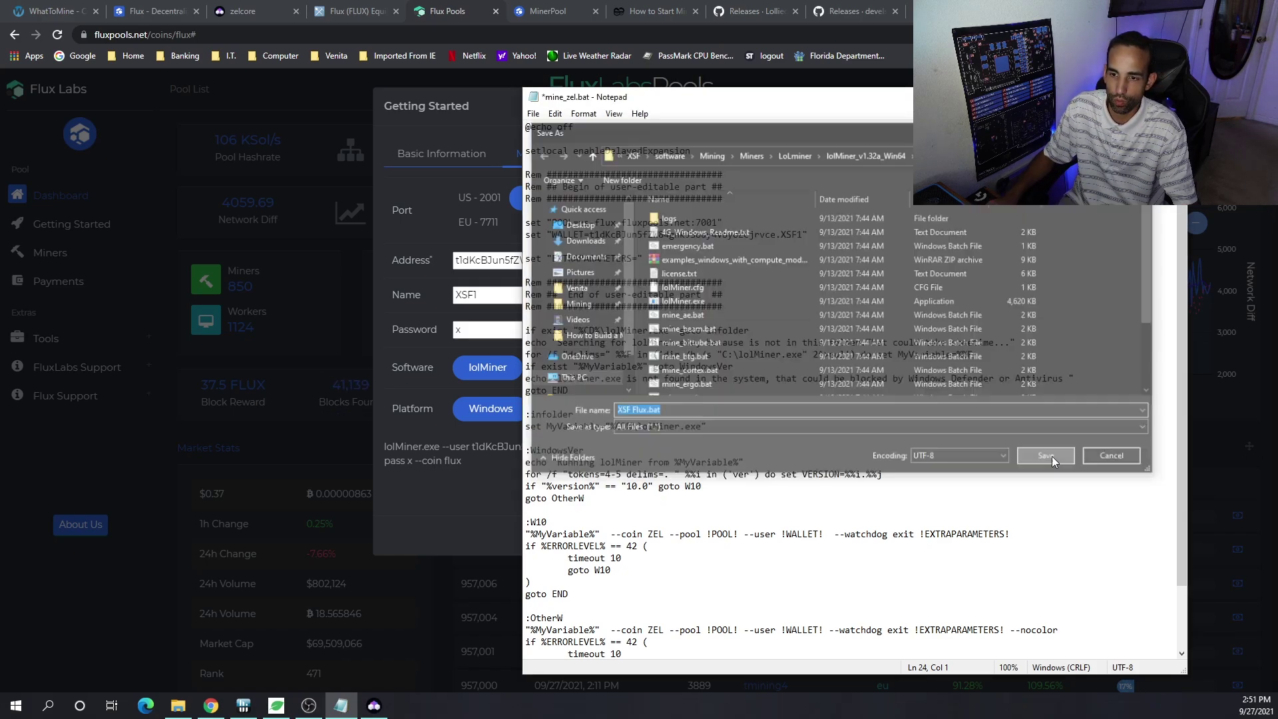
- Run XSF Flux.bat, select the script's wallet address, and return to the pool dashboard
click(177, 705)
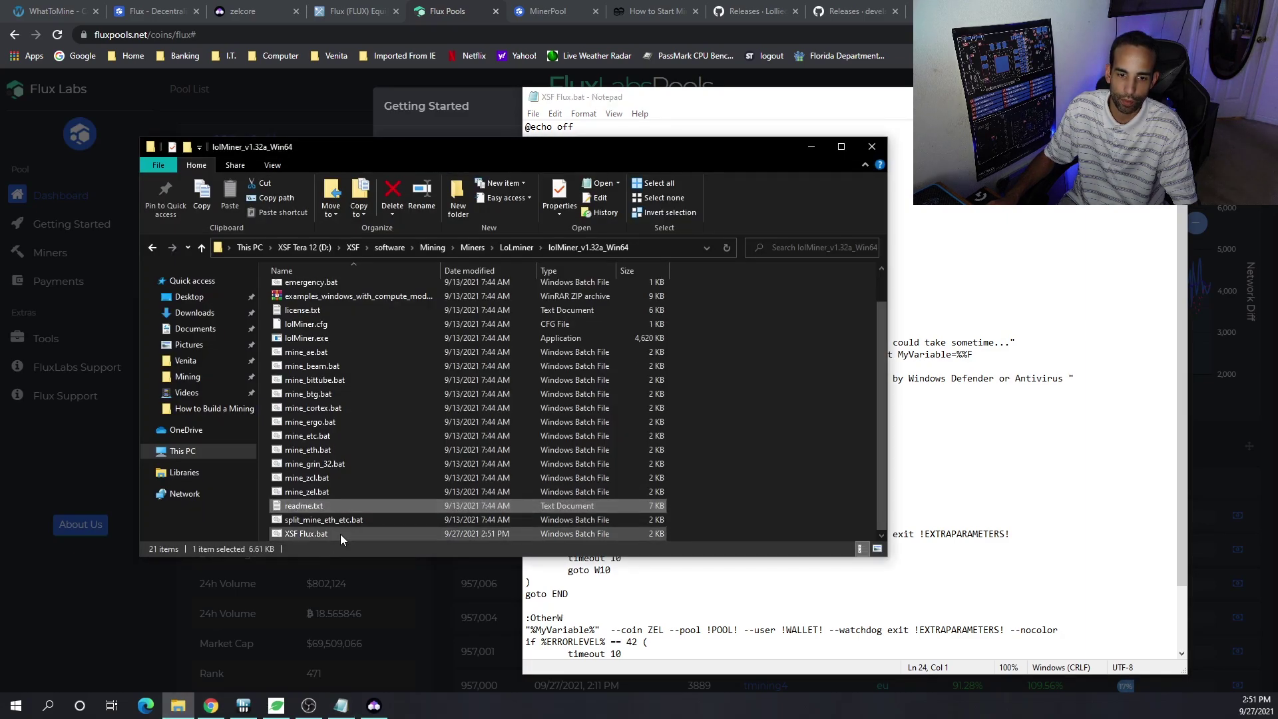
double_click(341, 533)
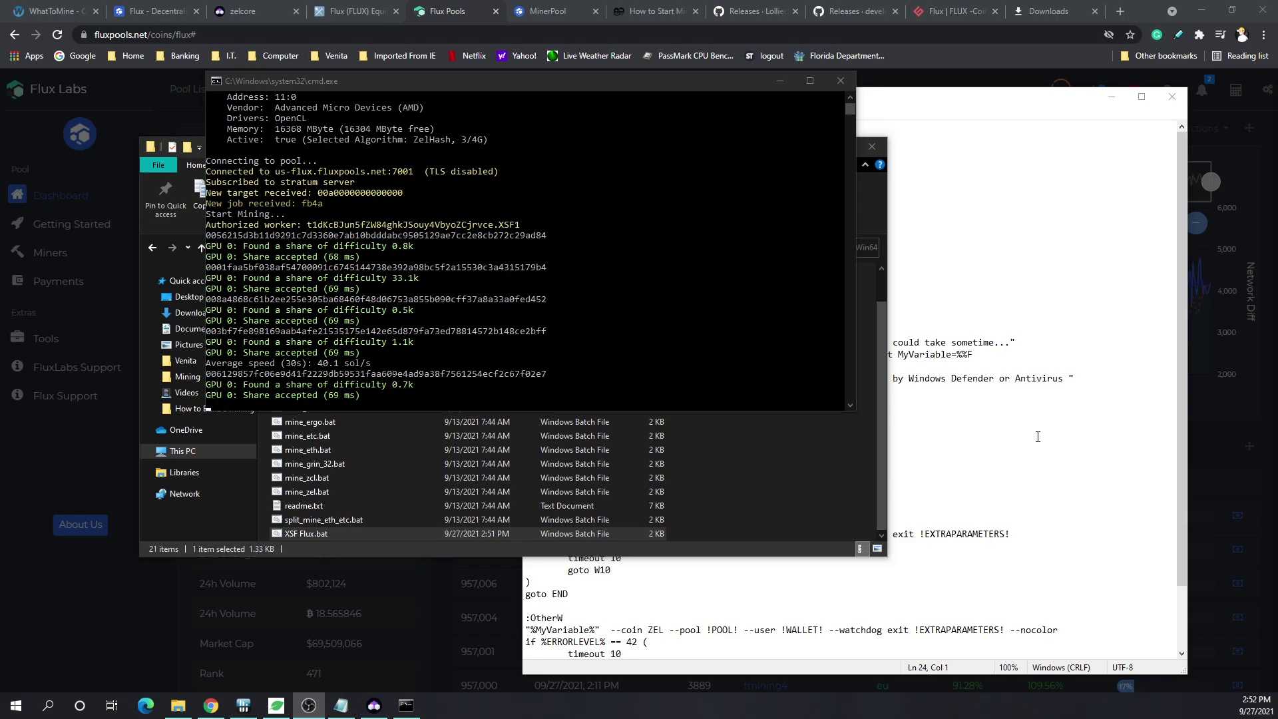
click(980, 366)
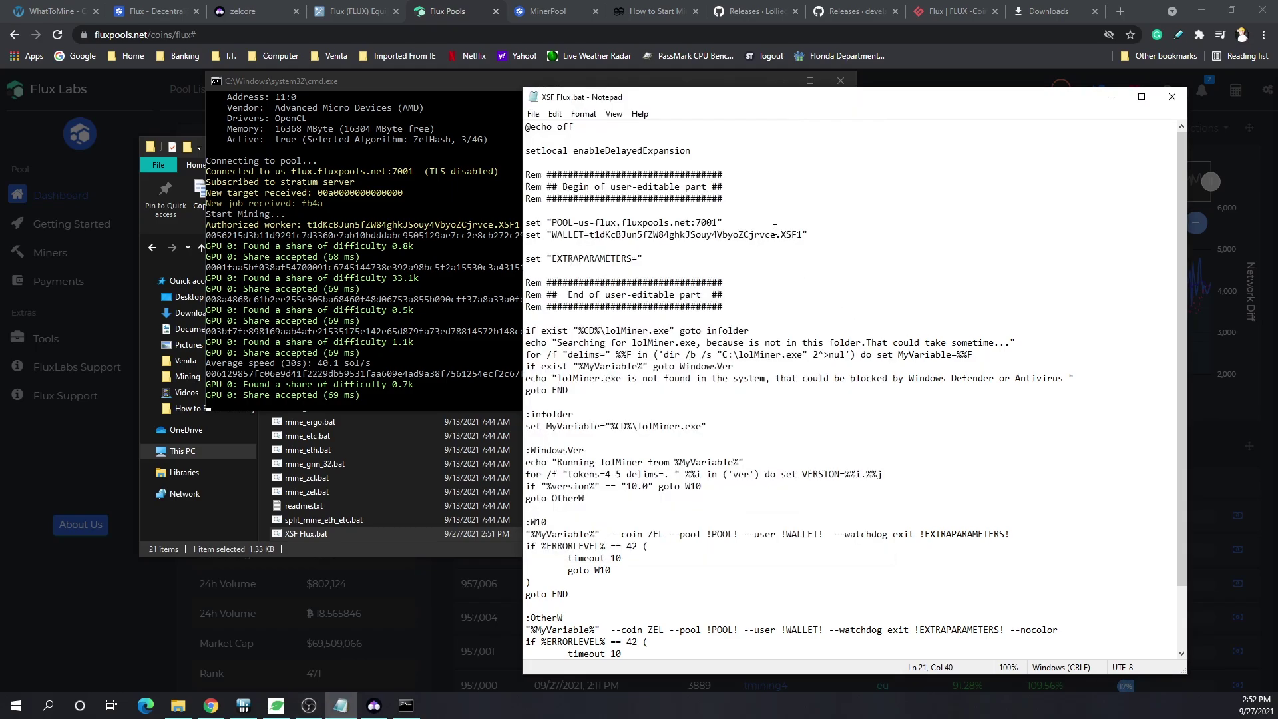
drag(777, 233, 594, 231)
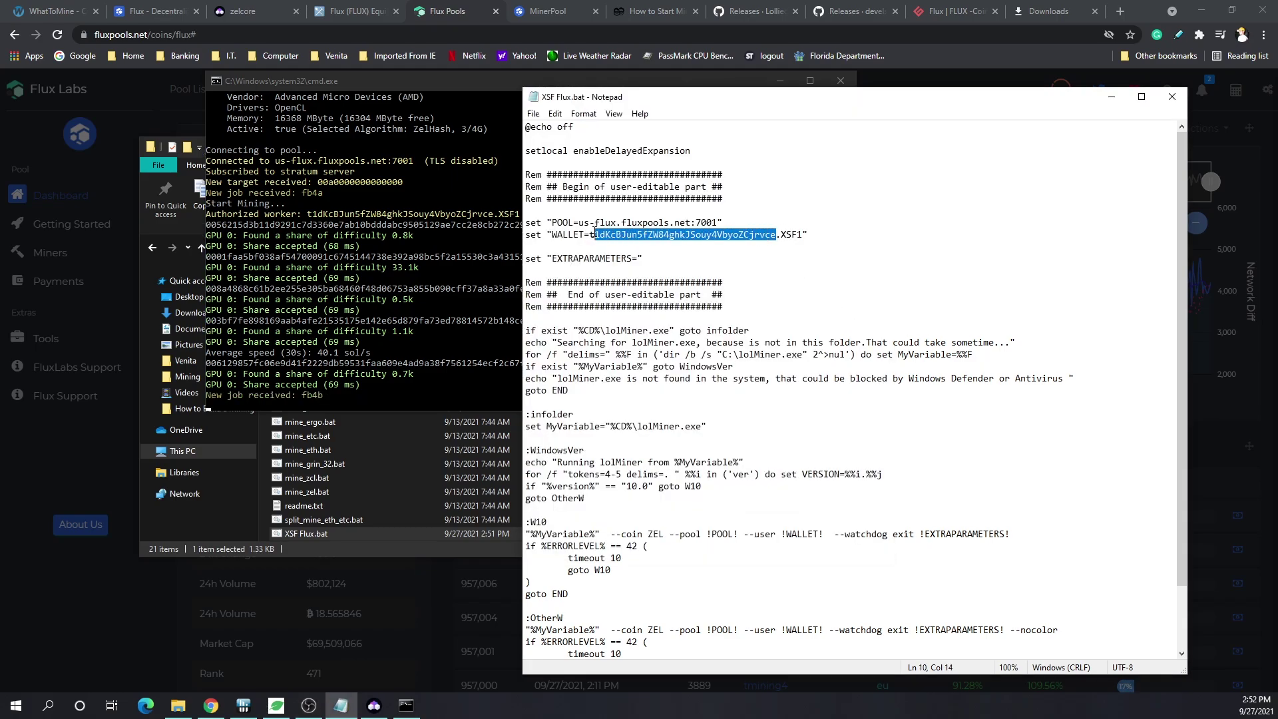
click(1111, 96)
click(950, 103)
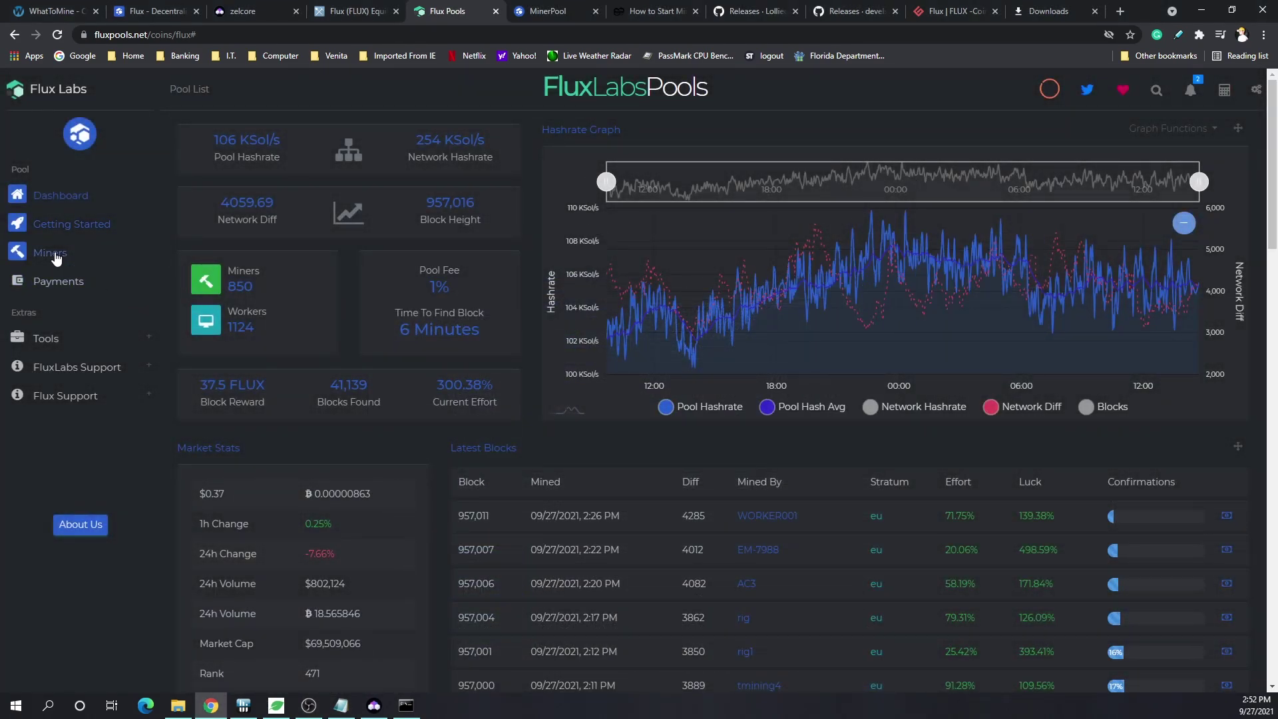
- Search FluxLabs Pools for the wallet address, showing 7.2 Sol/s on 1 rig
click(1156, 90)
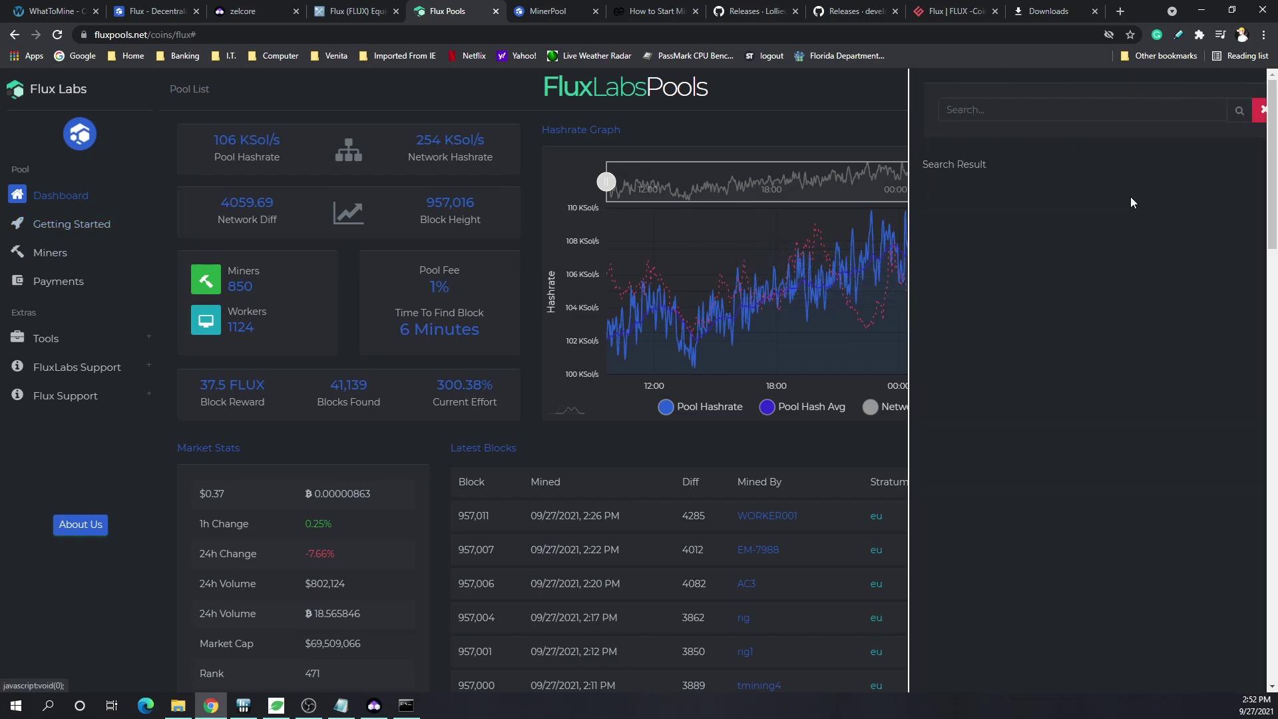
click(950, 108)
click(1012, 140)
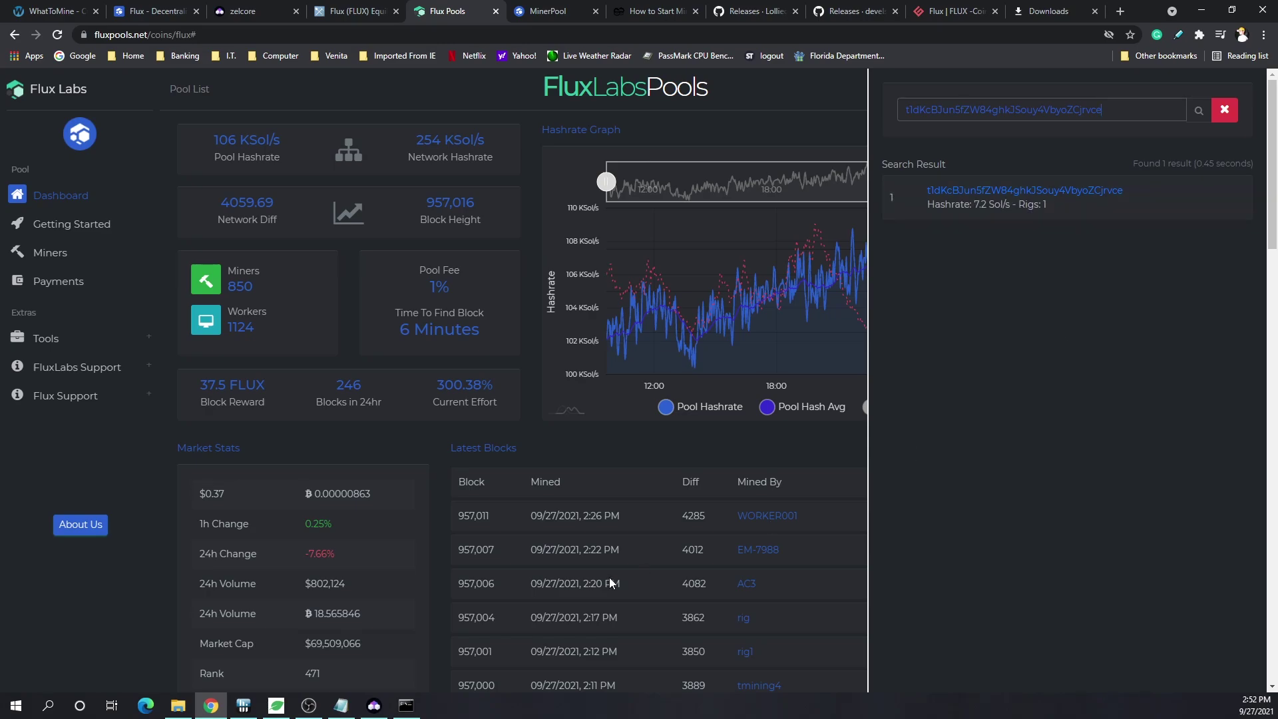
- Navigate from the lolMiner folder via Downloads up to Miners and open gminer
click(178, 705)
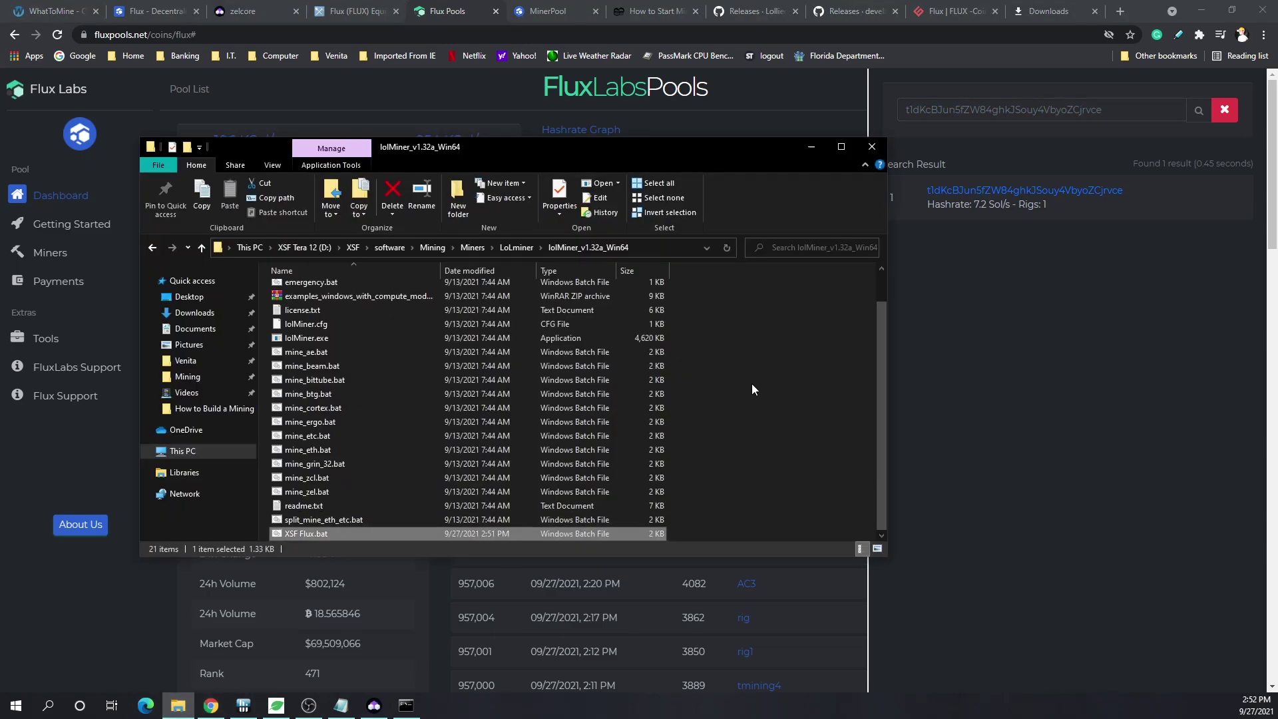
key(alt+Up)
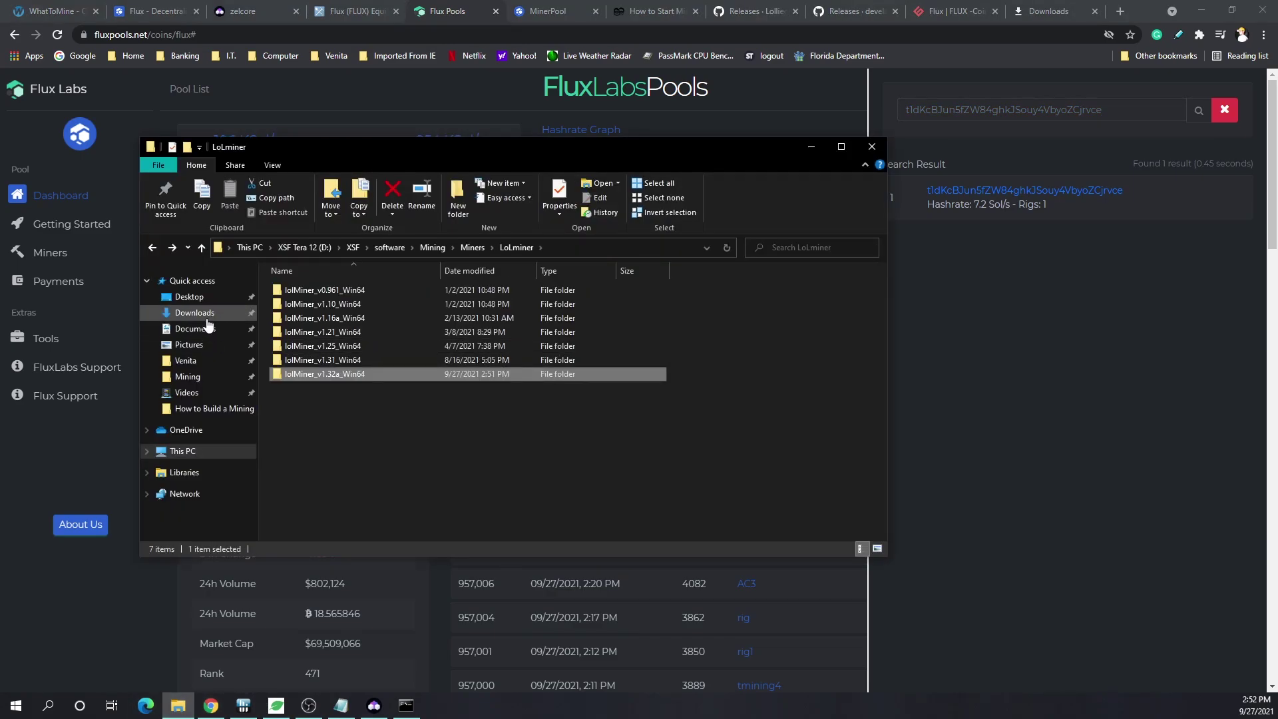
click(195, 316)
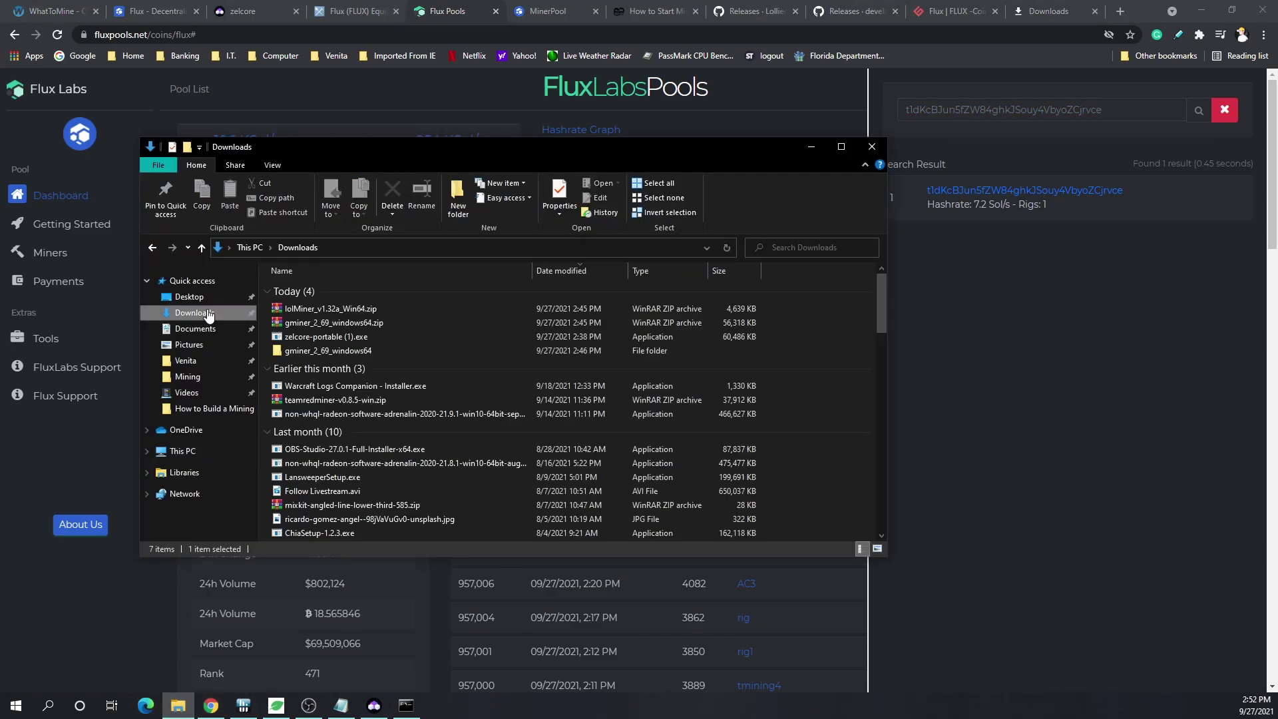
click(377, 350)
key(alt+Left)
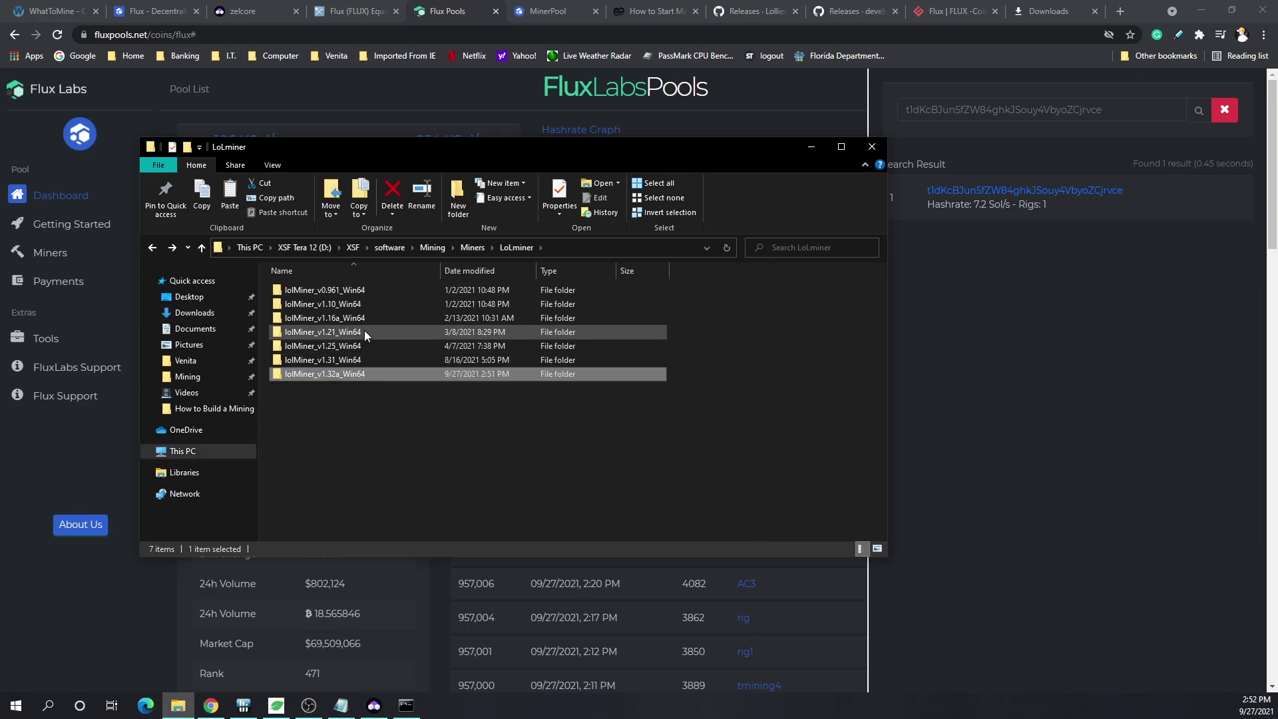
key(alt+Up)
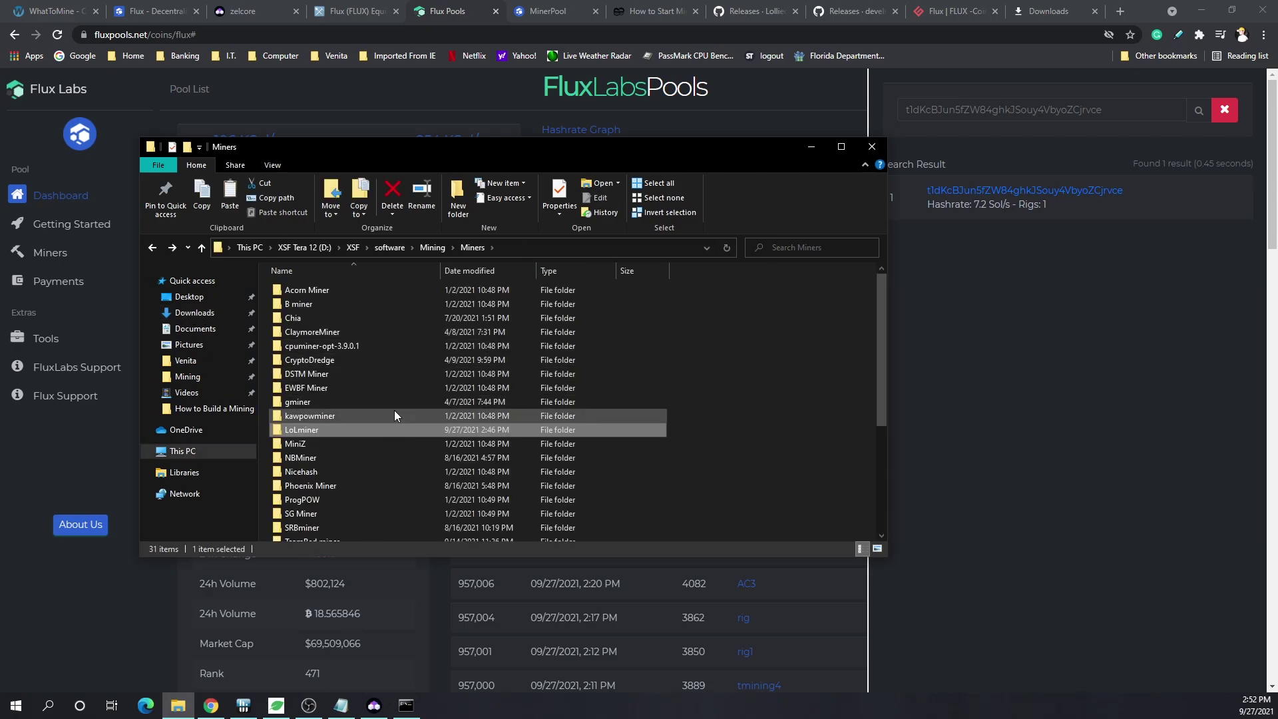
double_click(394, 402)
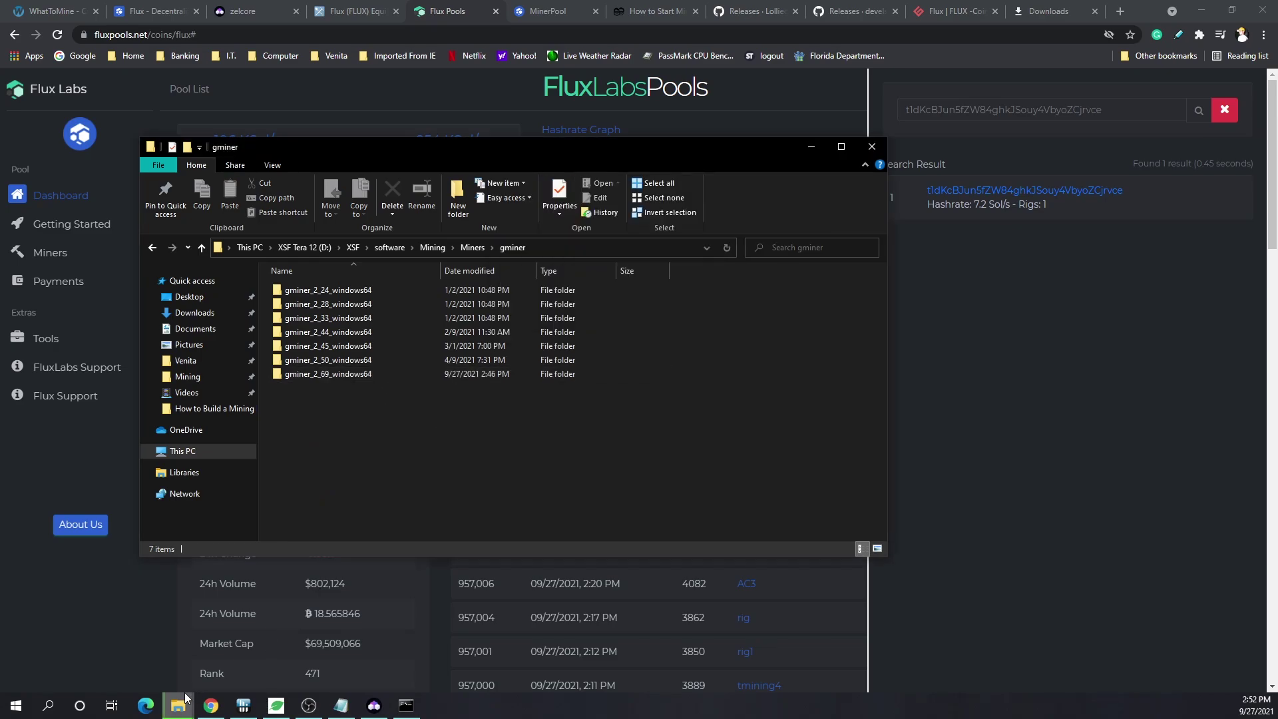
mouse_move(180, 702)
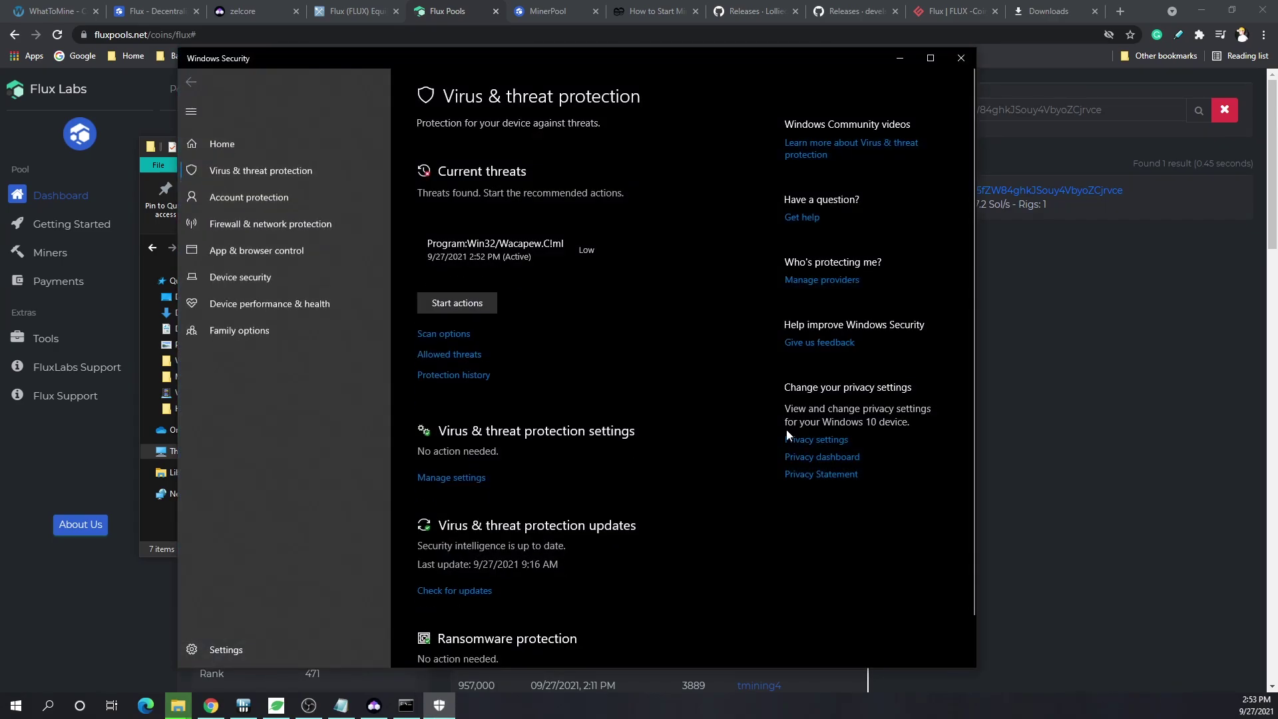
- Allow Program:Win32/Wacapew.C!ml on the device and bring back the gminer folder
click(607, 260)
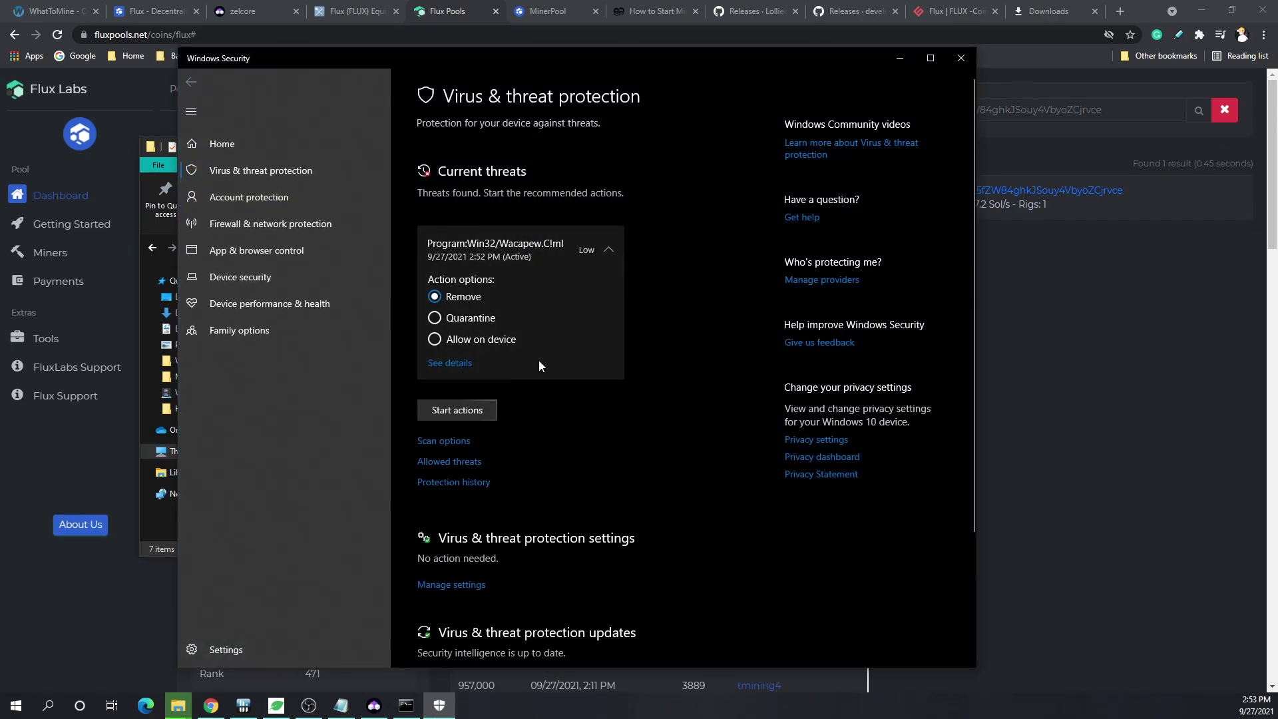
key(alt+Tab)
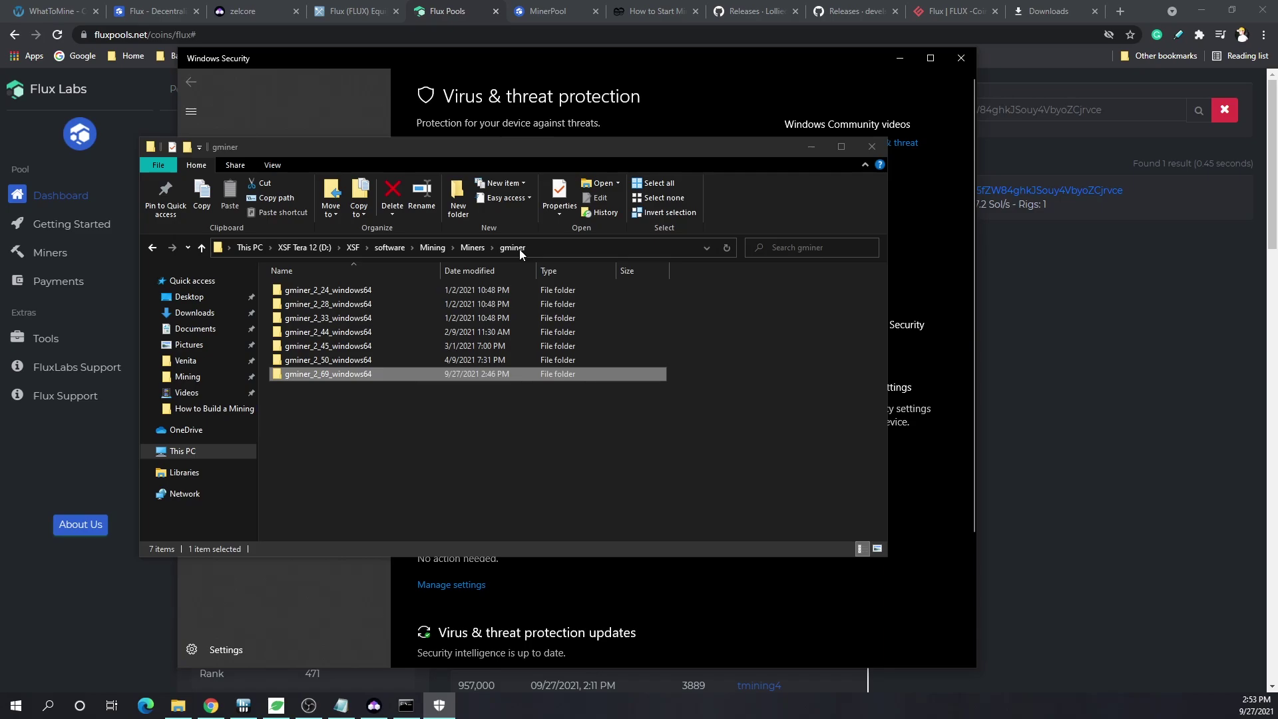
click(812, 147)
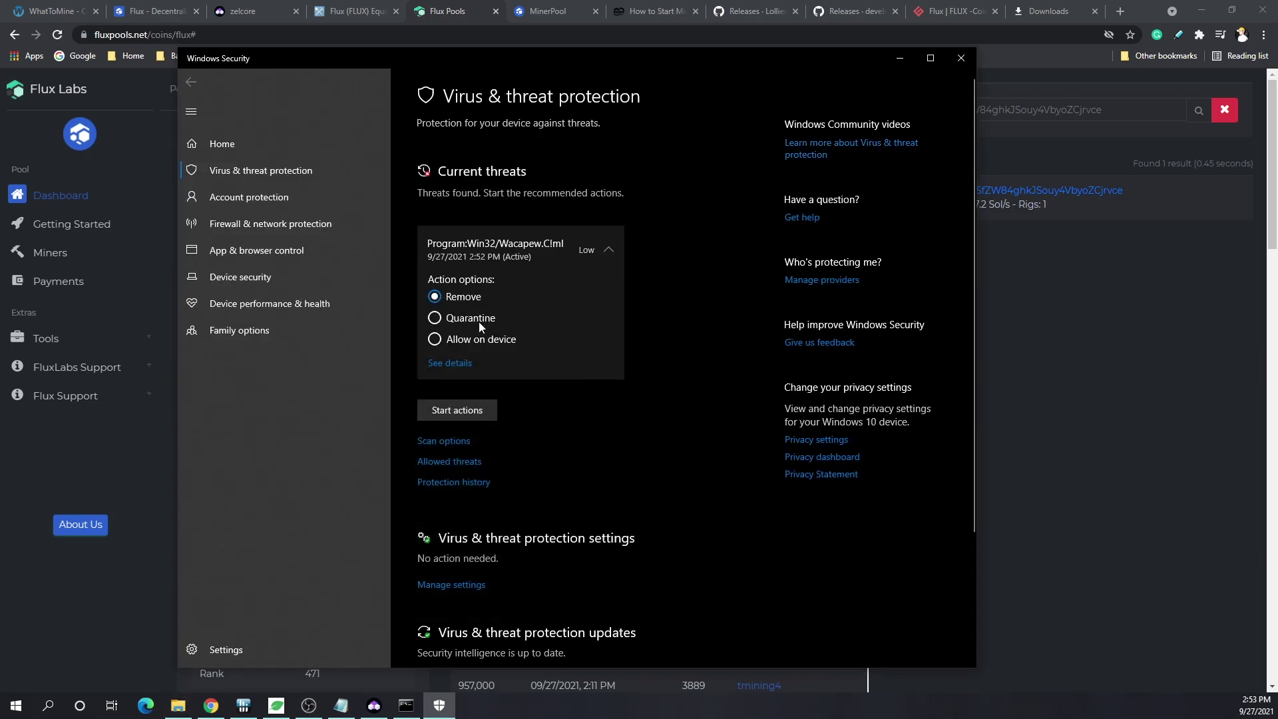
click(453, 340)
click(478, 412)
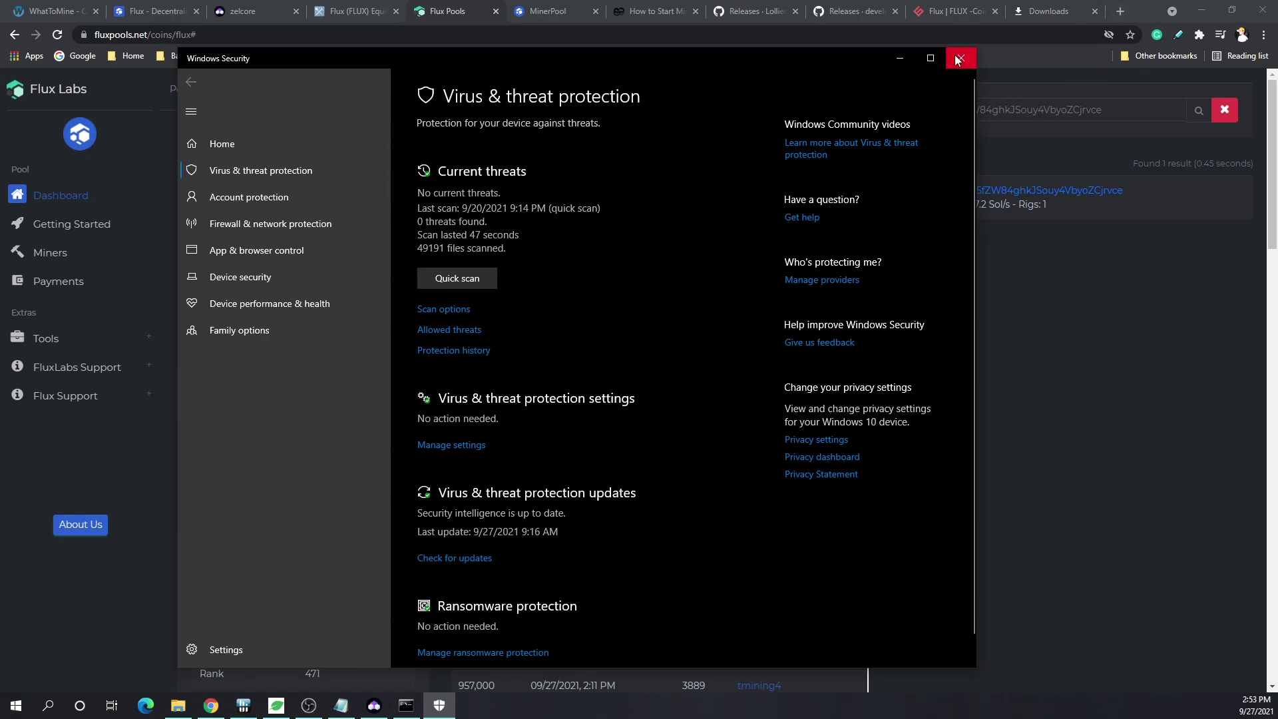
click(177, 706)
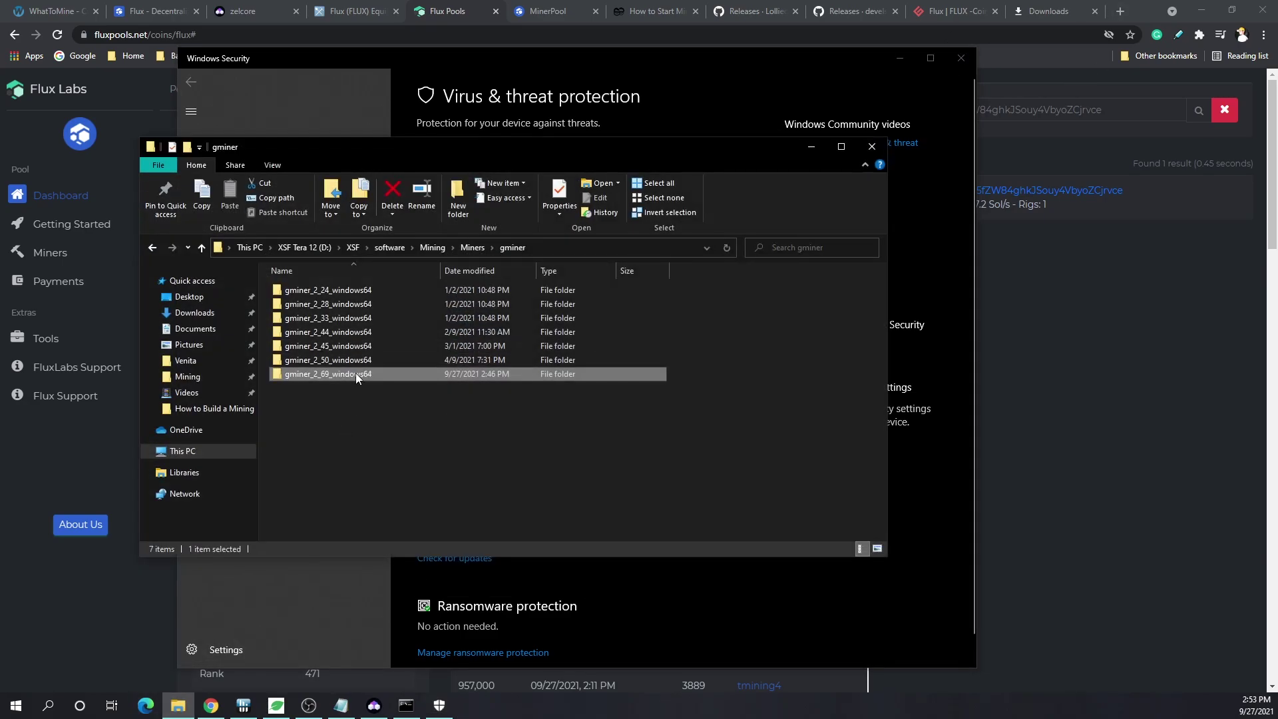
- Open gminer_2_69_windows64 and edit mine_zelcash.bat in Notepad
double_click(355, 374)
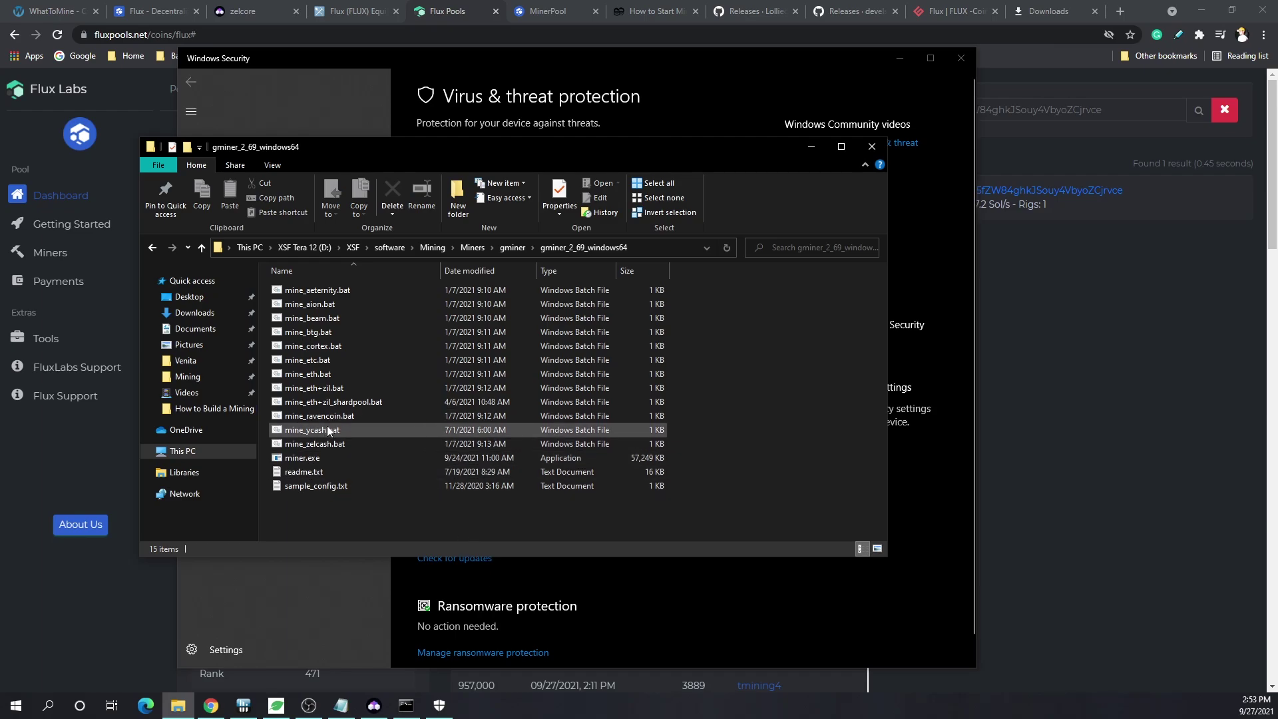
click(358, 444)
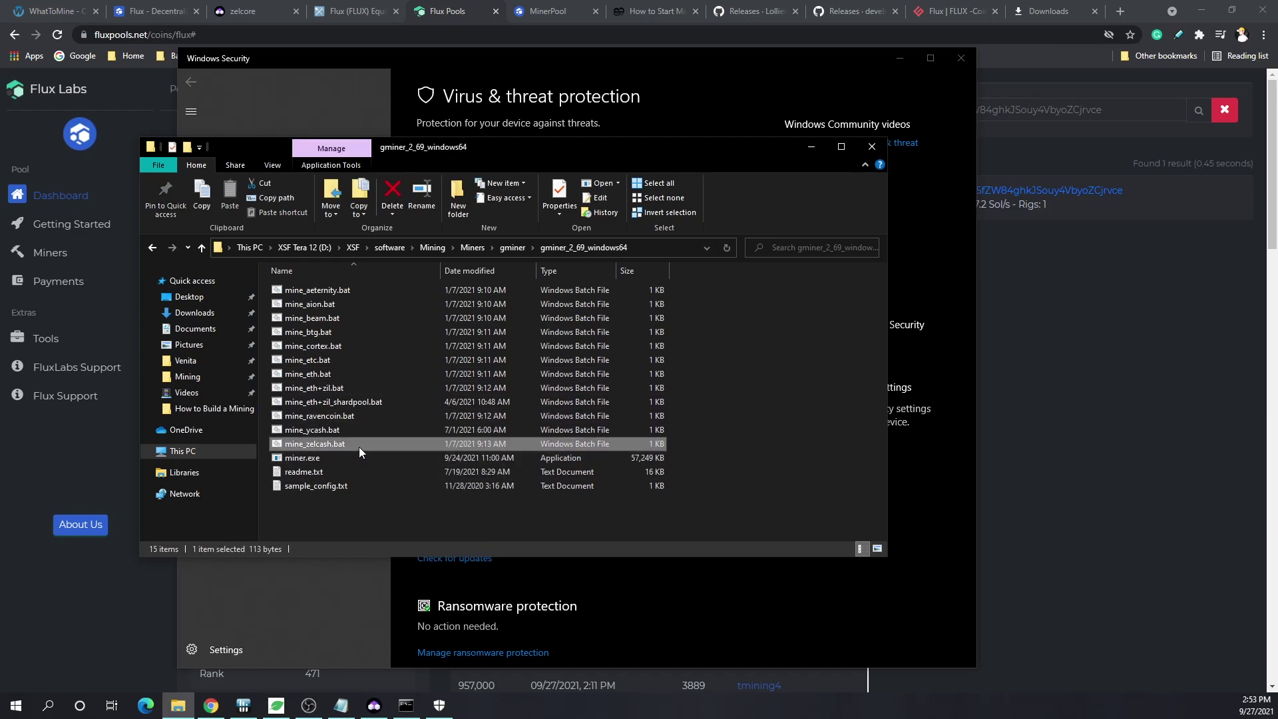
right_click(358, 446)
click(244, 141)
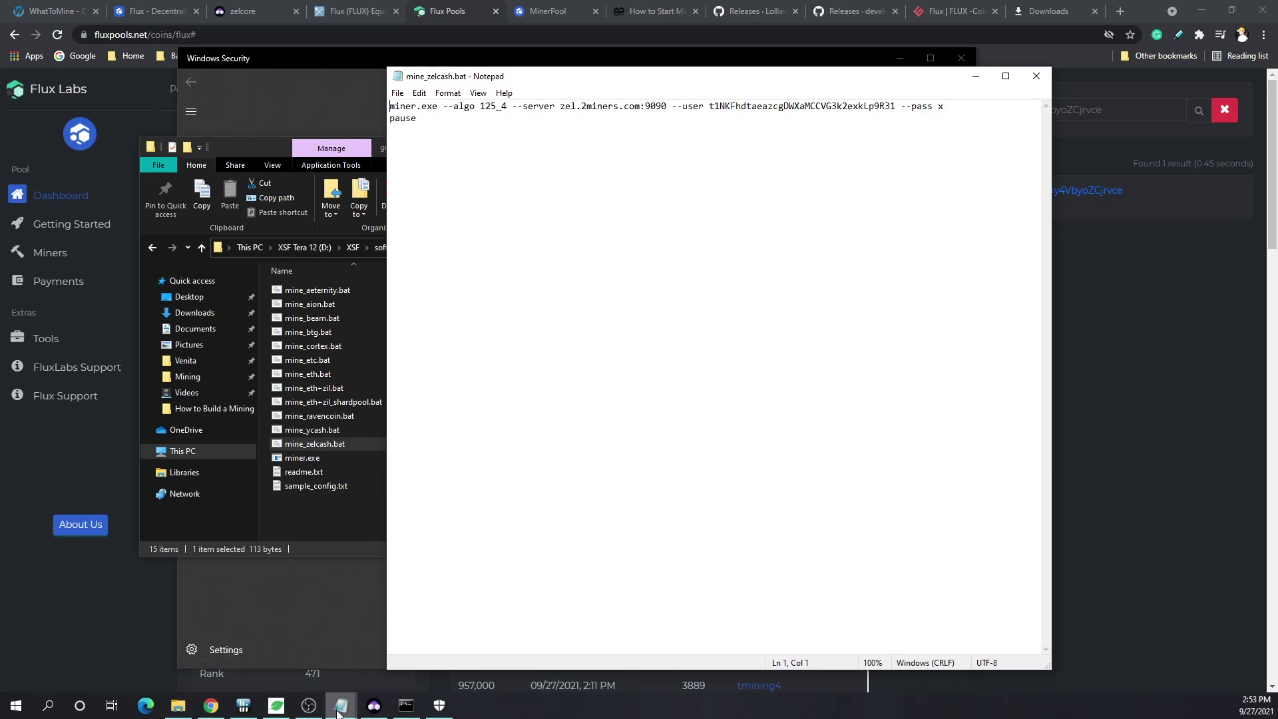
- Replace the old 2miners server in mine_zelcash.bat with the fluxpools server address copied from XSF Flux.bat
mouse_move(340, 705)
click(320, 652)
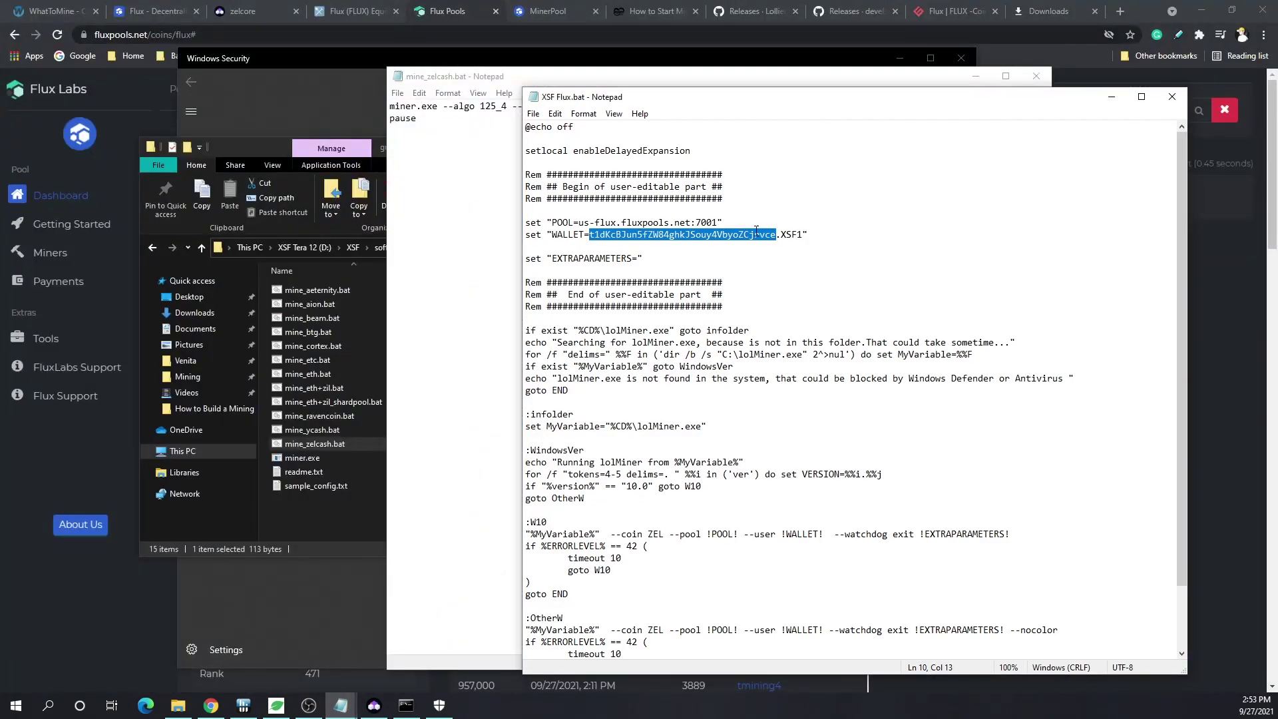
drag(713, 222, 594, 222)
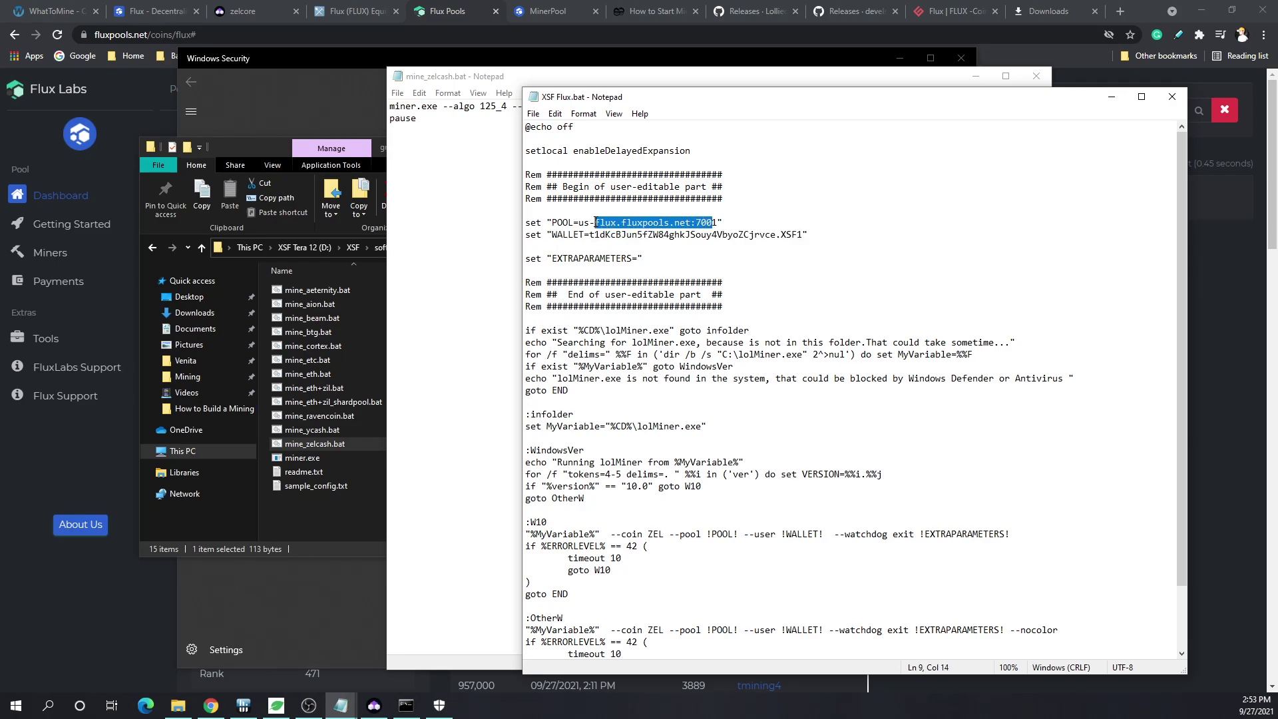
click(479, 190)
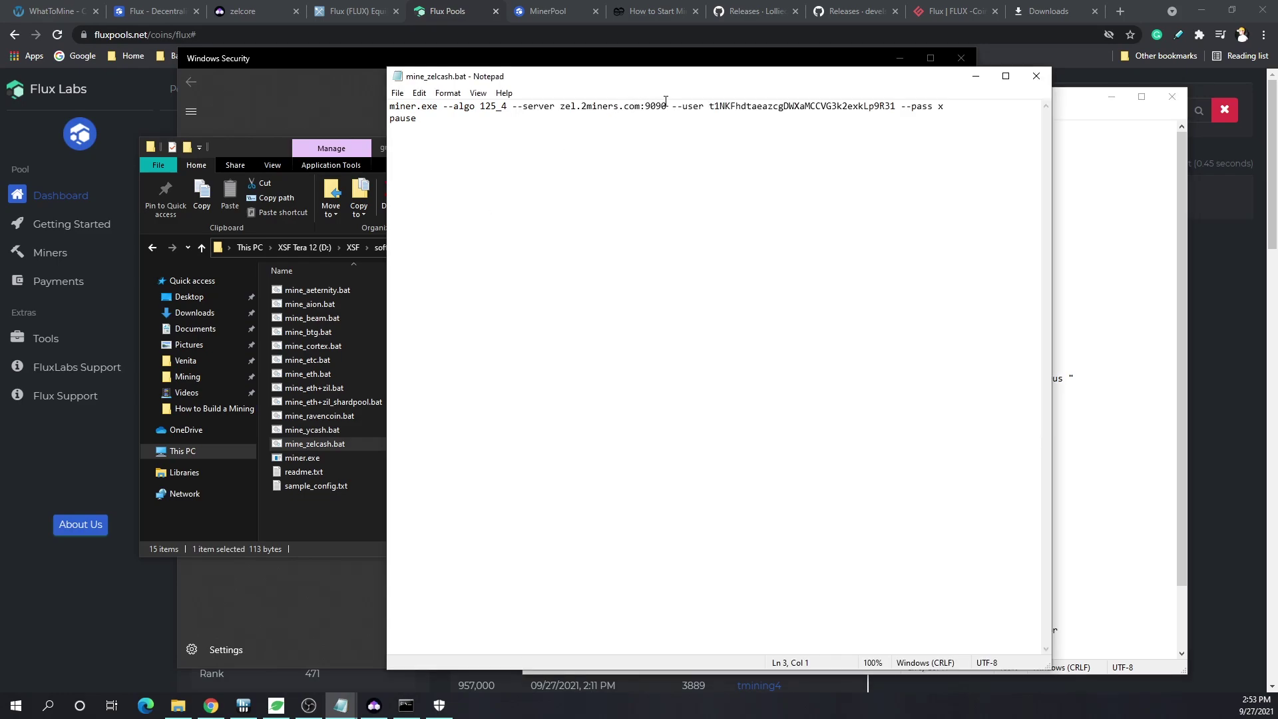
drag(666, 105, 558, 105)
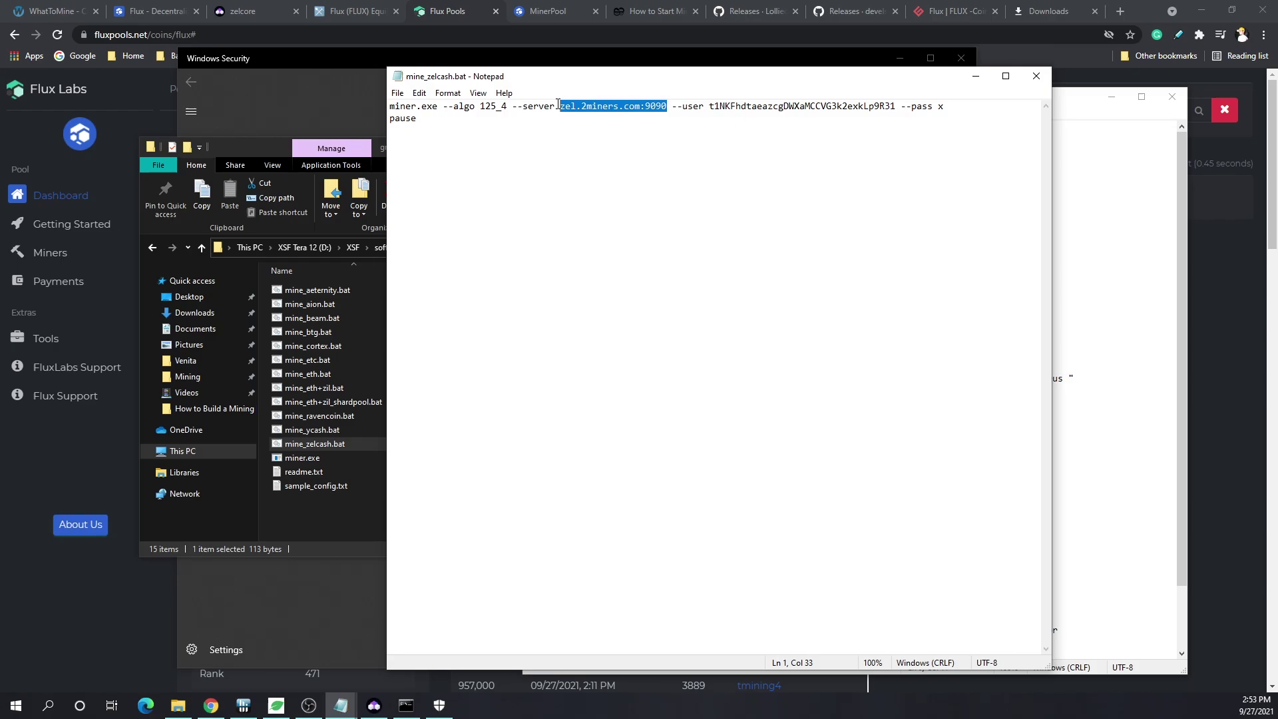
text(us-flux.fluxpools.net:700)
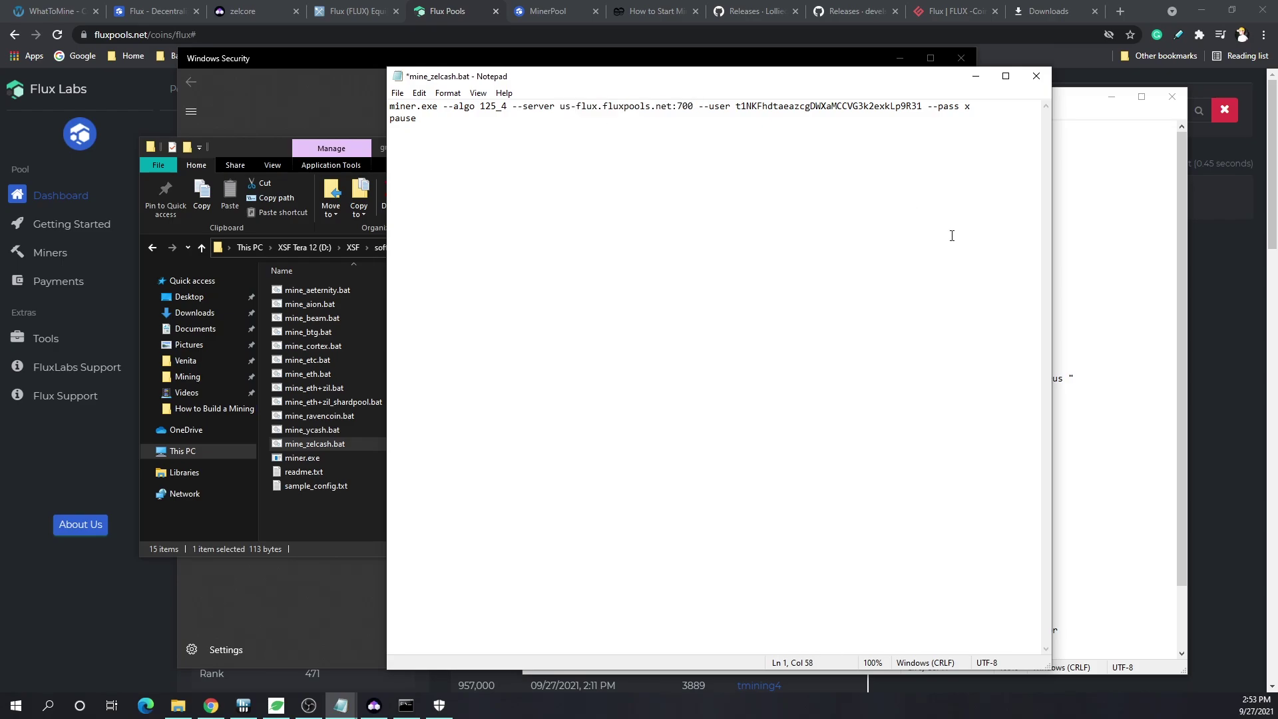
- Paste the Flux wallet address from XSF Flux.bat over the old --user wallet address
click(1106, 309)
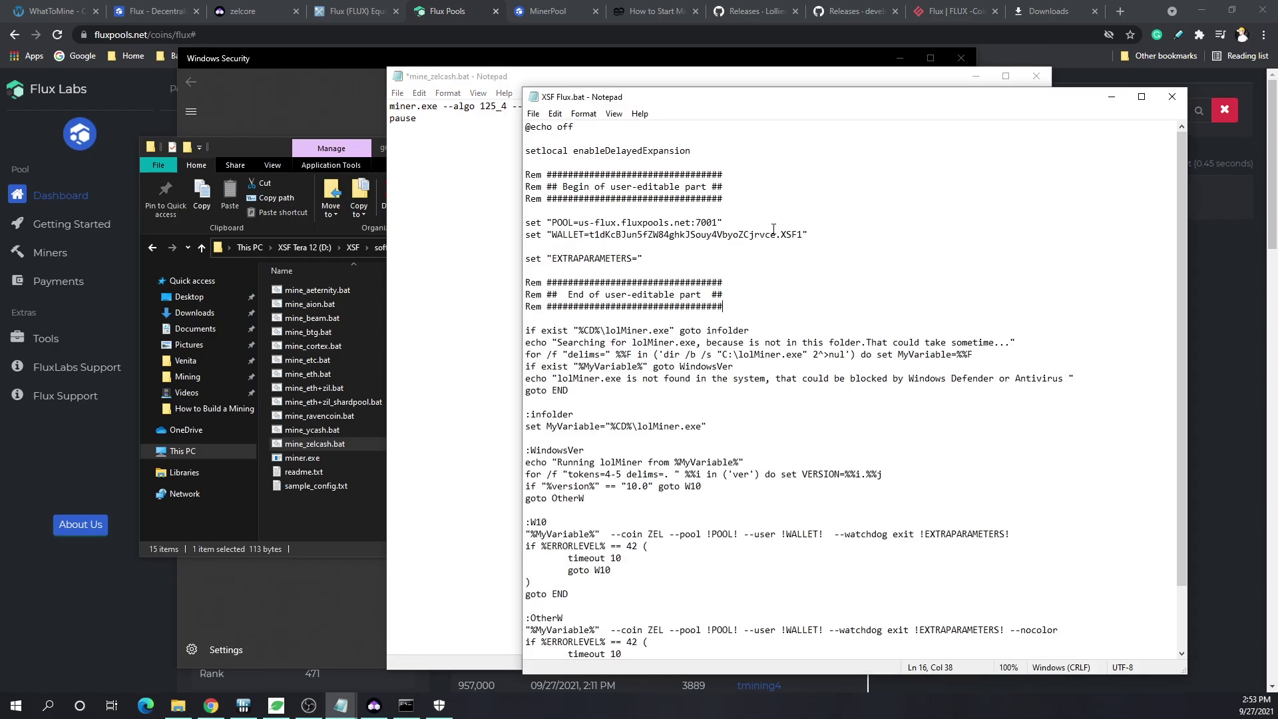
drag(775, 235, 592, 233)
click(494, 132)
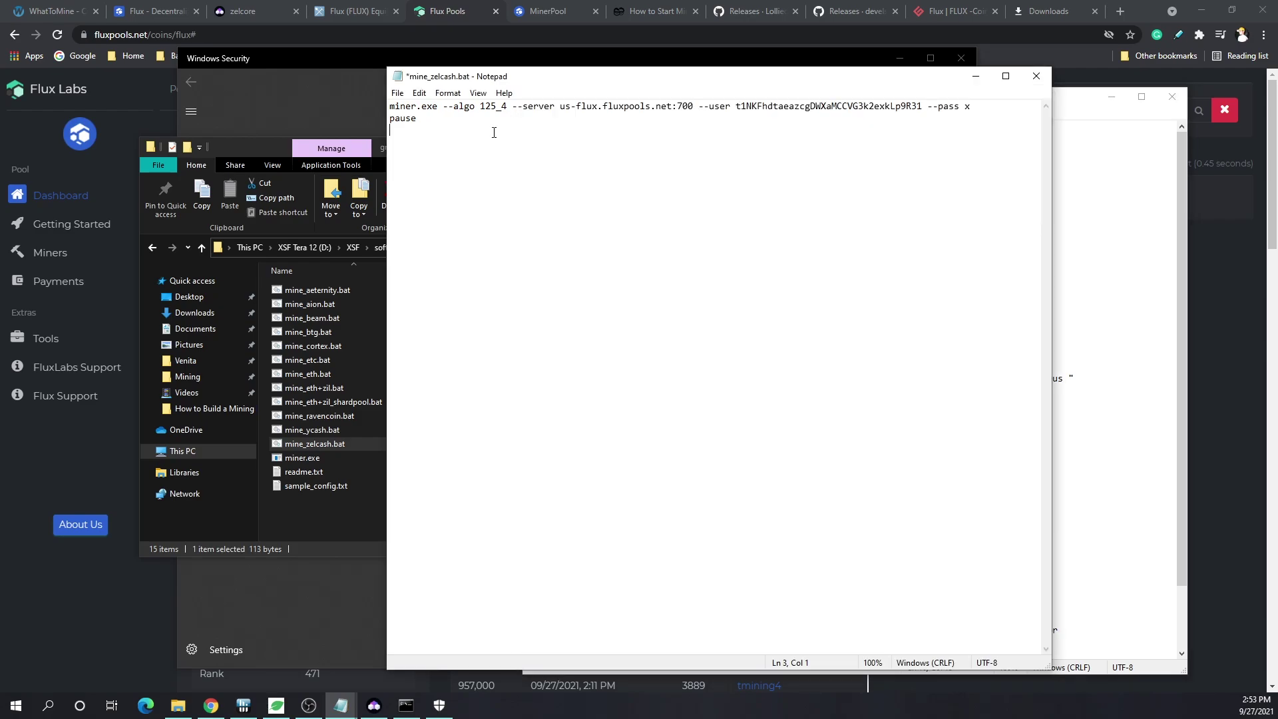
drag(509, 105, 480, 106)
click(741, 128)
drag(923, 106, 740, 106)
text(t1dKcBJun5fZW84ghkJSouy4VbyoZCjrvce)
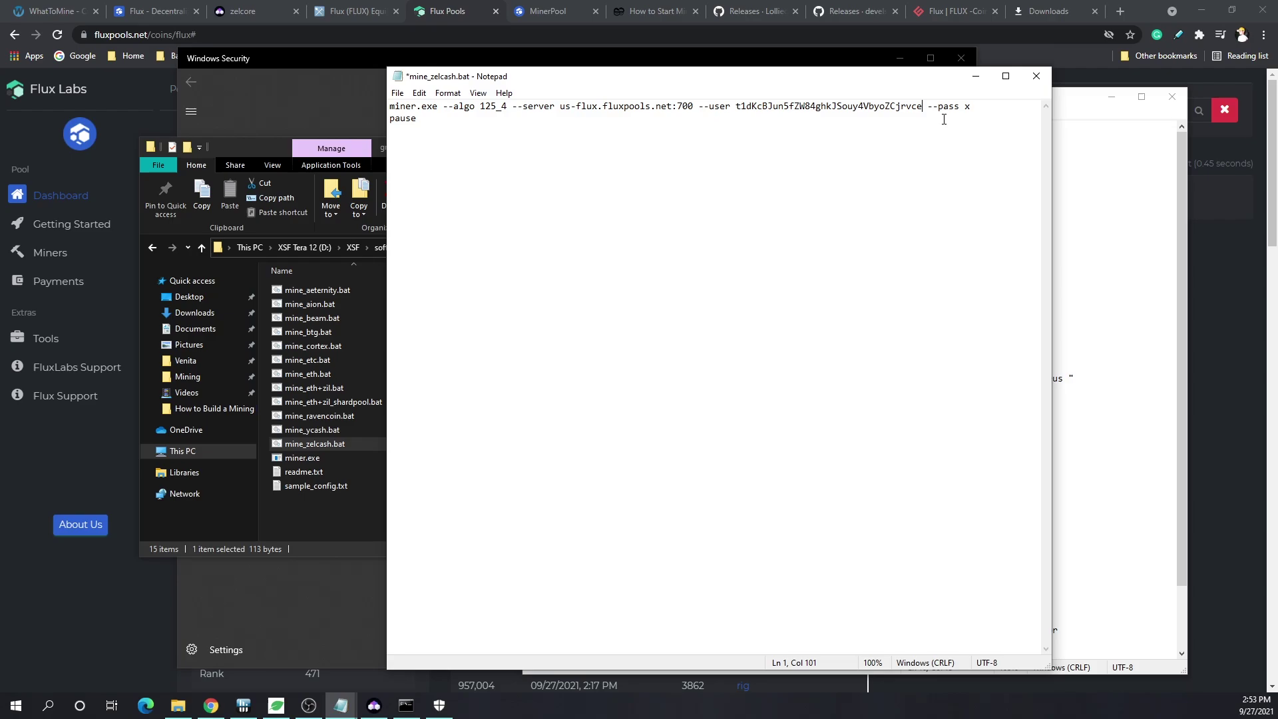
drag(969, 108, 962, 108)
- Search readme.txt for 'worker' to check the worker name syntax
click(308, 471)
double_click(307, 471)
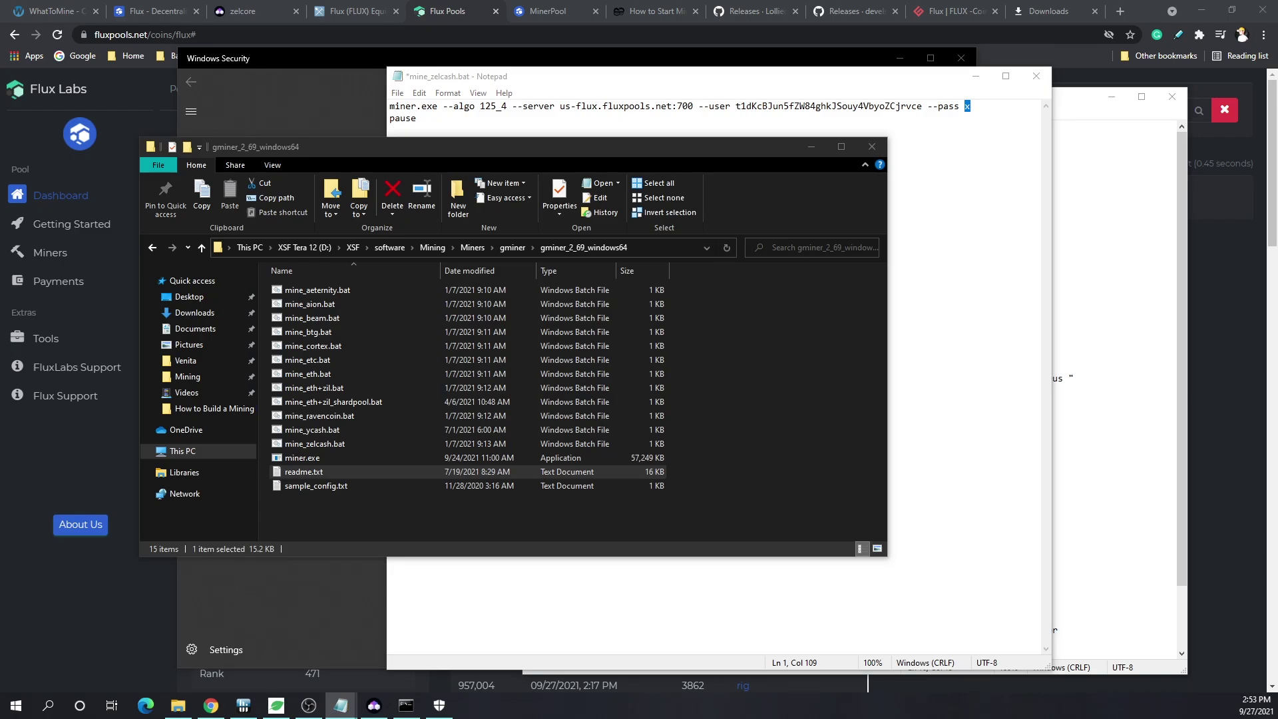
key(ctrl+f)
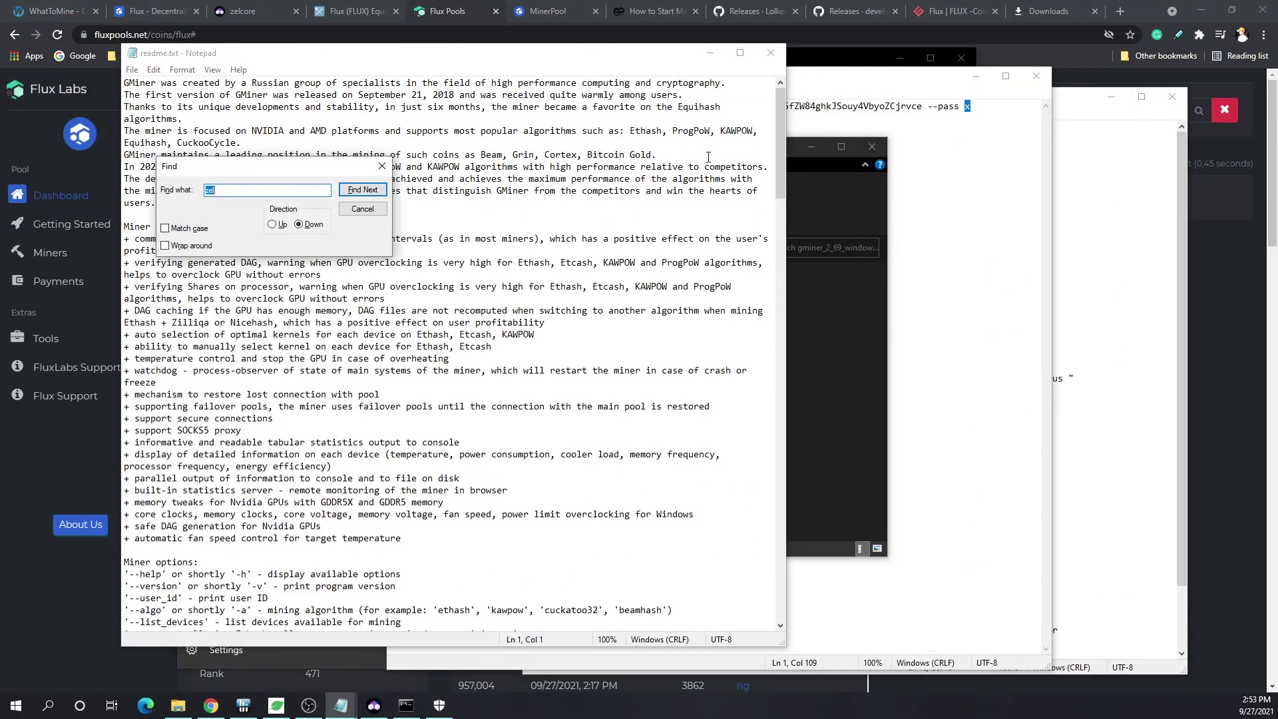
text(worker)
key(Return)
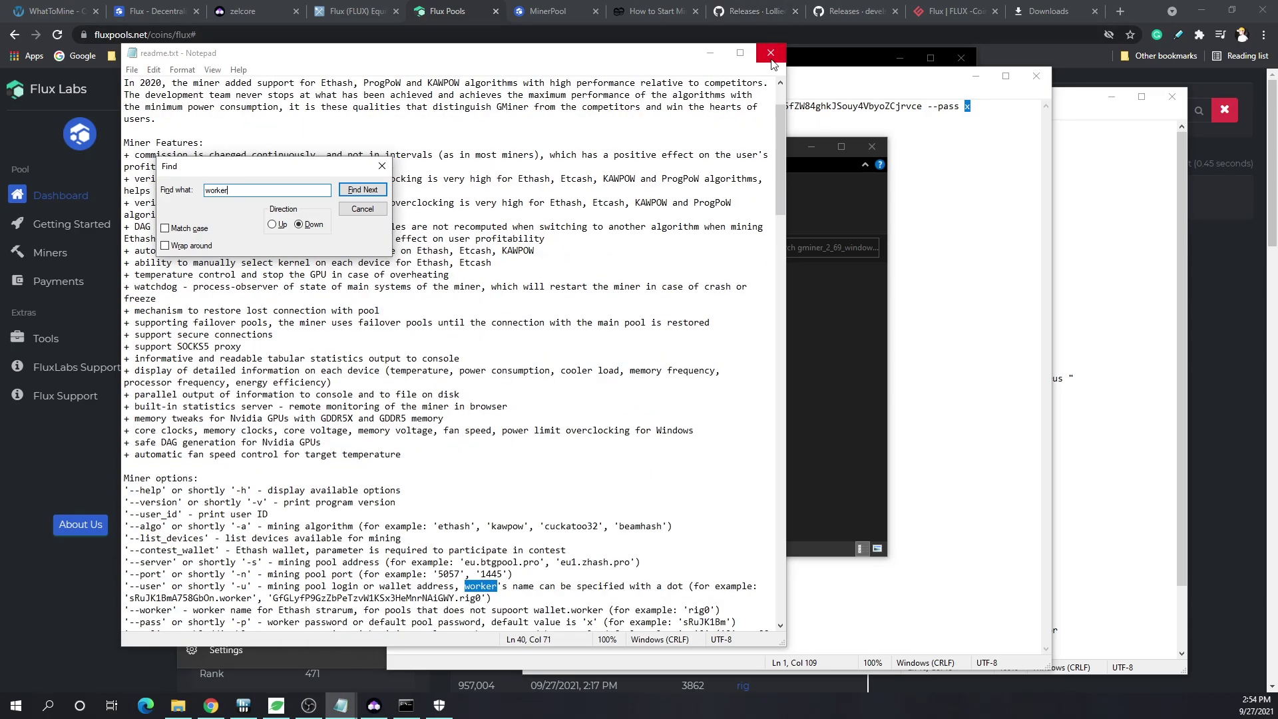
click(771, 55)
- Append the worker name .XSF1 to the end of the wallet address in mine_zelcash.bat
click(912, 260)
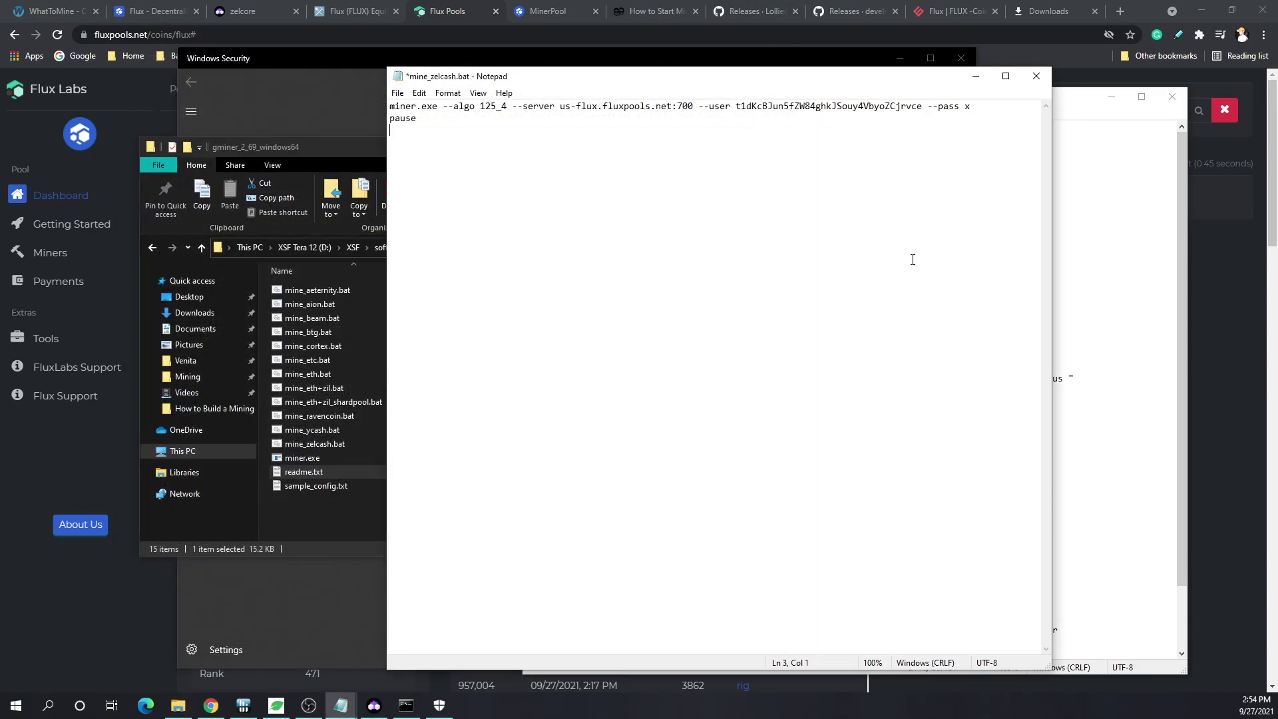
click(923, 105)
text(.XSF1)
- Save the edited script as 'XSF Flux.bat' with file type All Files
click(397, 92)
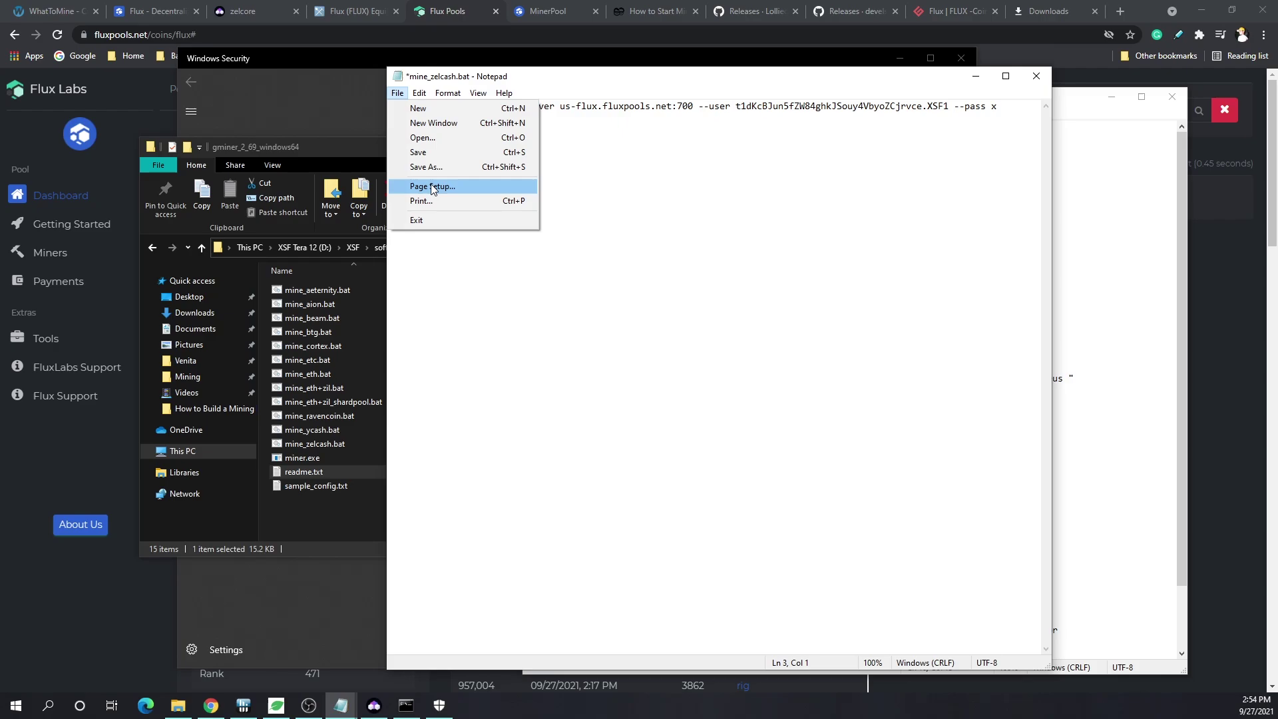
click(436, 163)
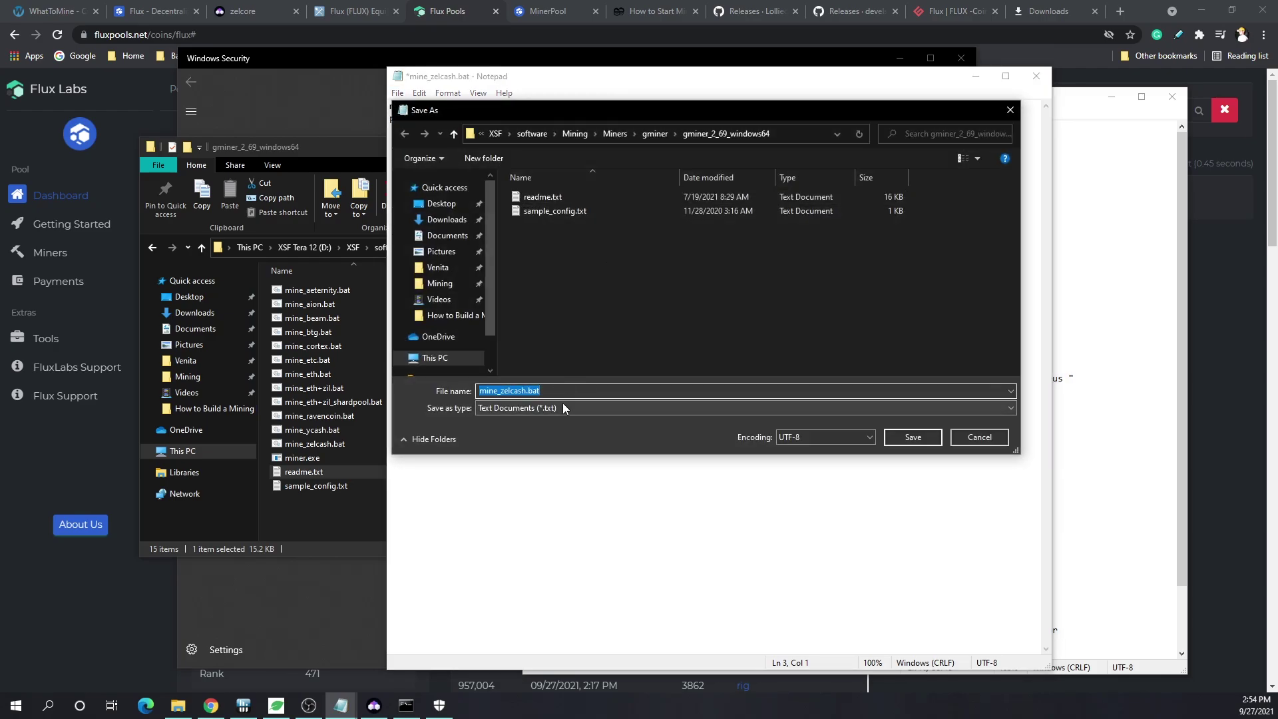
click(562, 407)
click(553, 430)
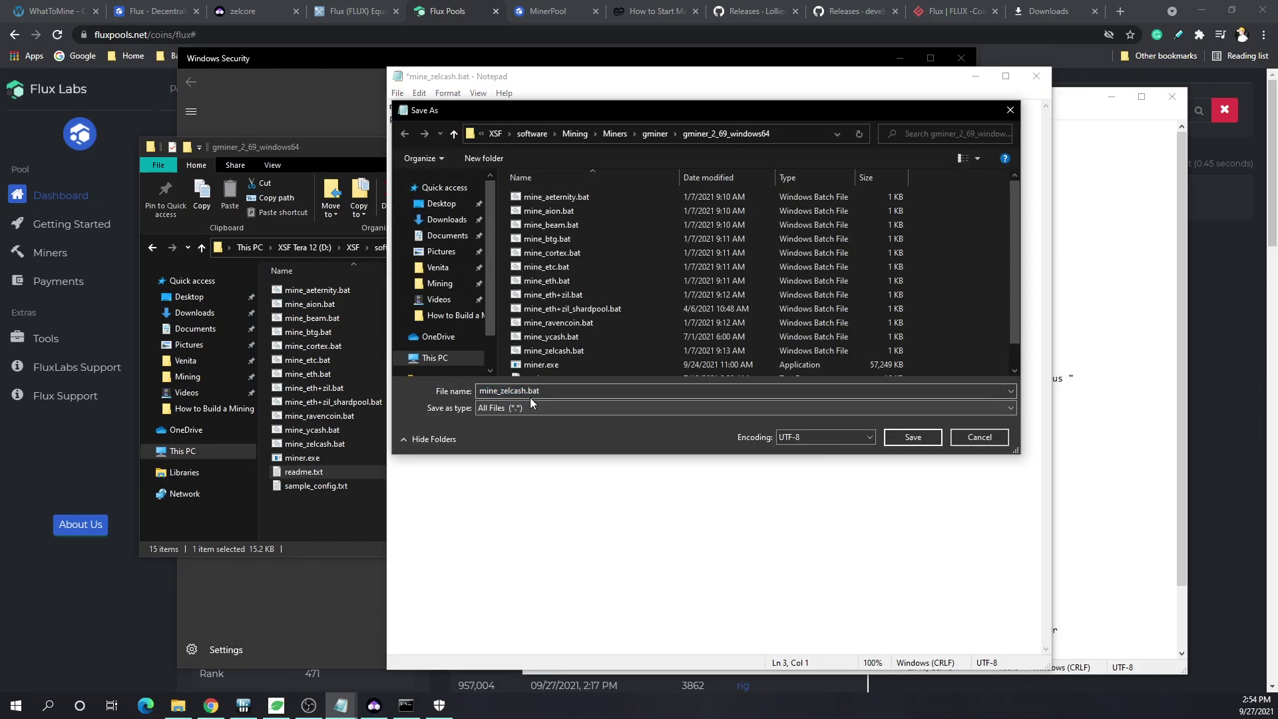
click(504, 391)
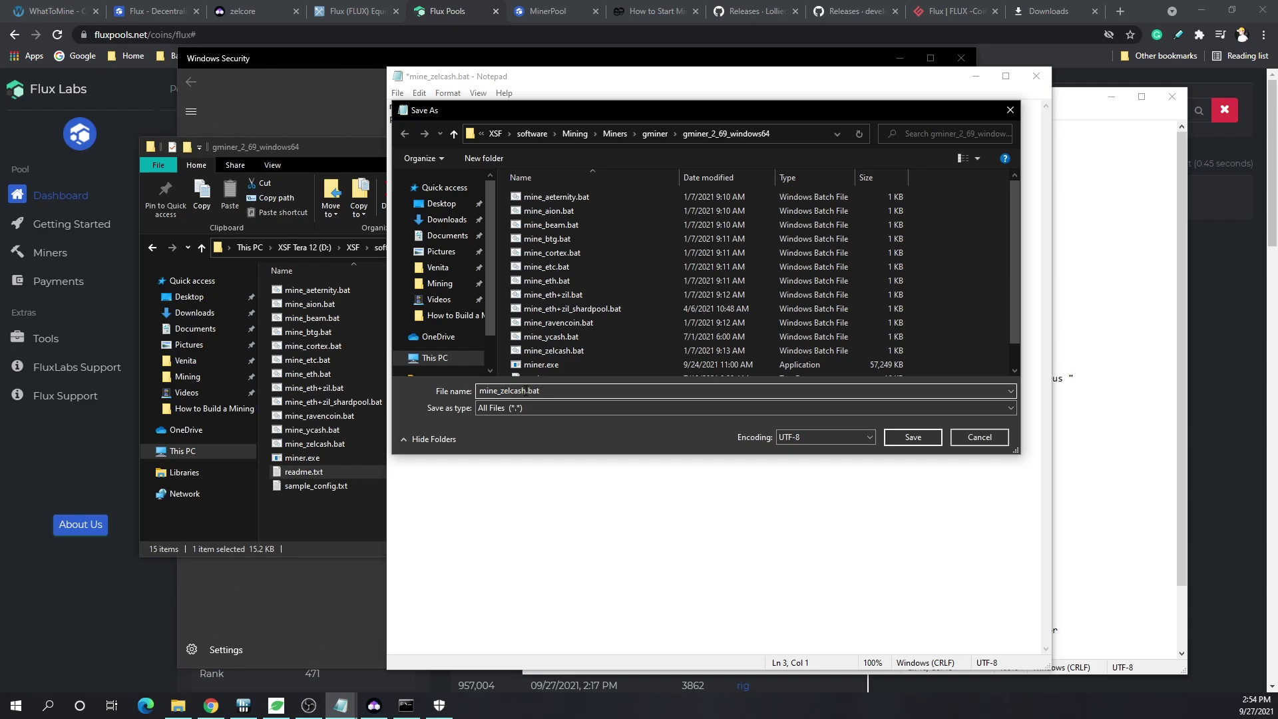
drag(526, 390, 455, 390)
text(XSF Flux)
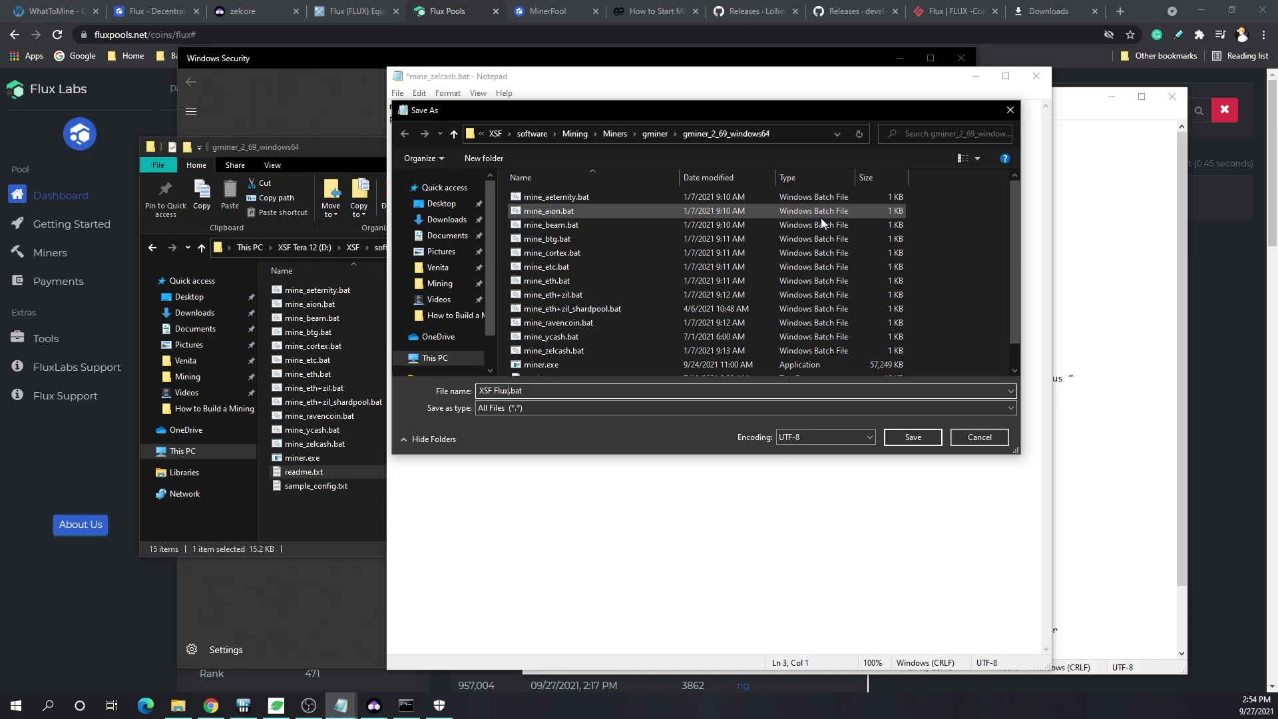
click(911, 436)
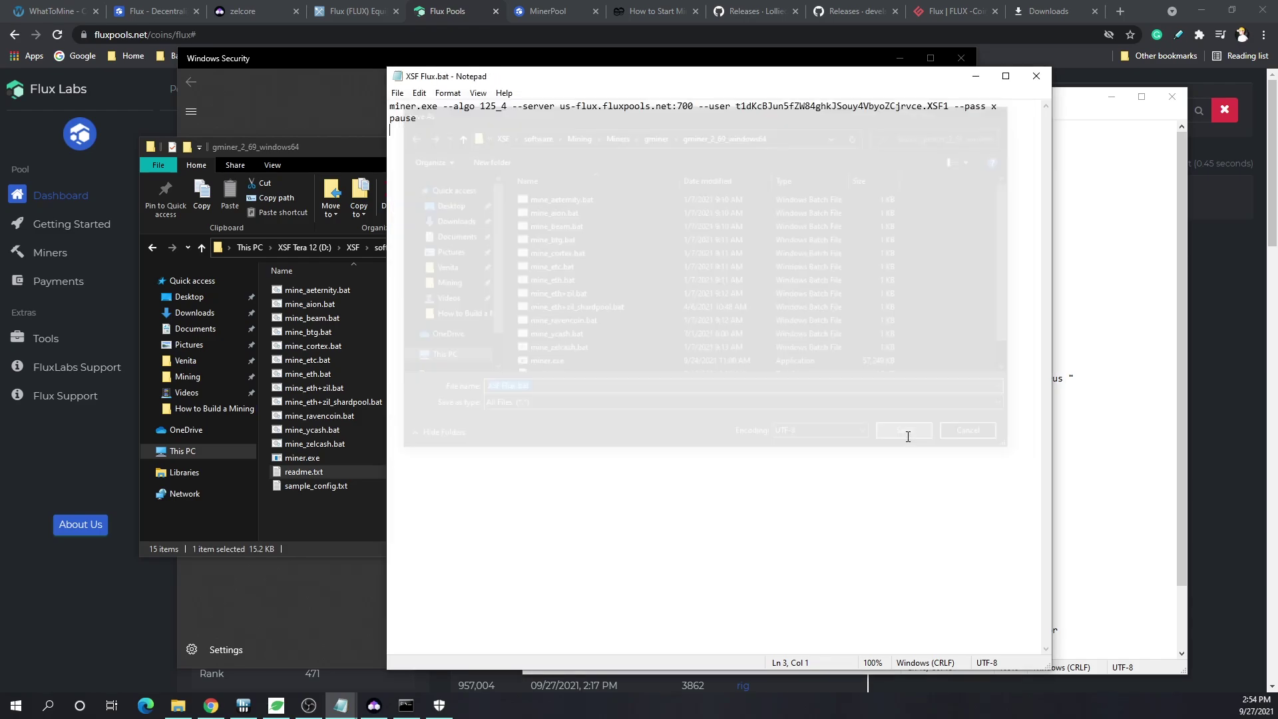
- Close the old miner window and launch XSF Flux.bat to test-run GMiner
click(1036, 75)
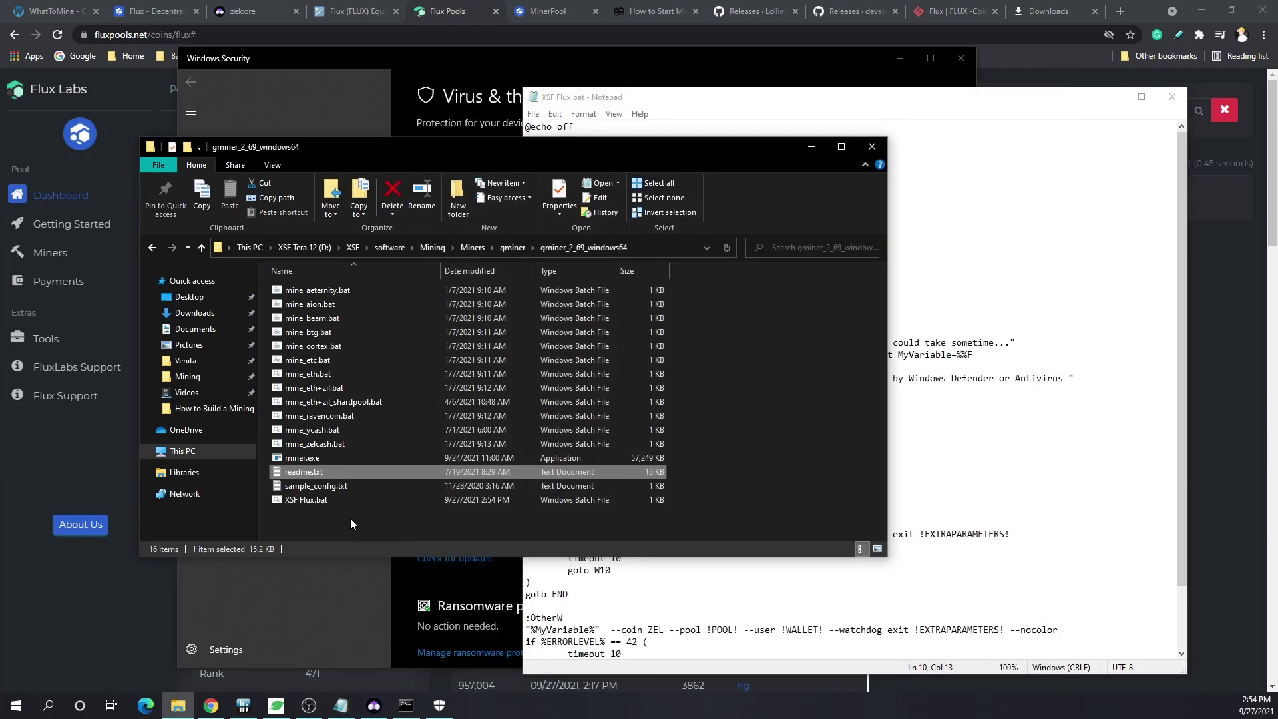
double_click(338, 501)
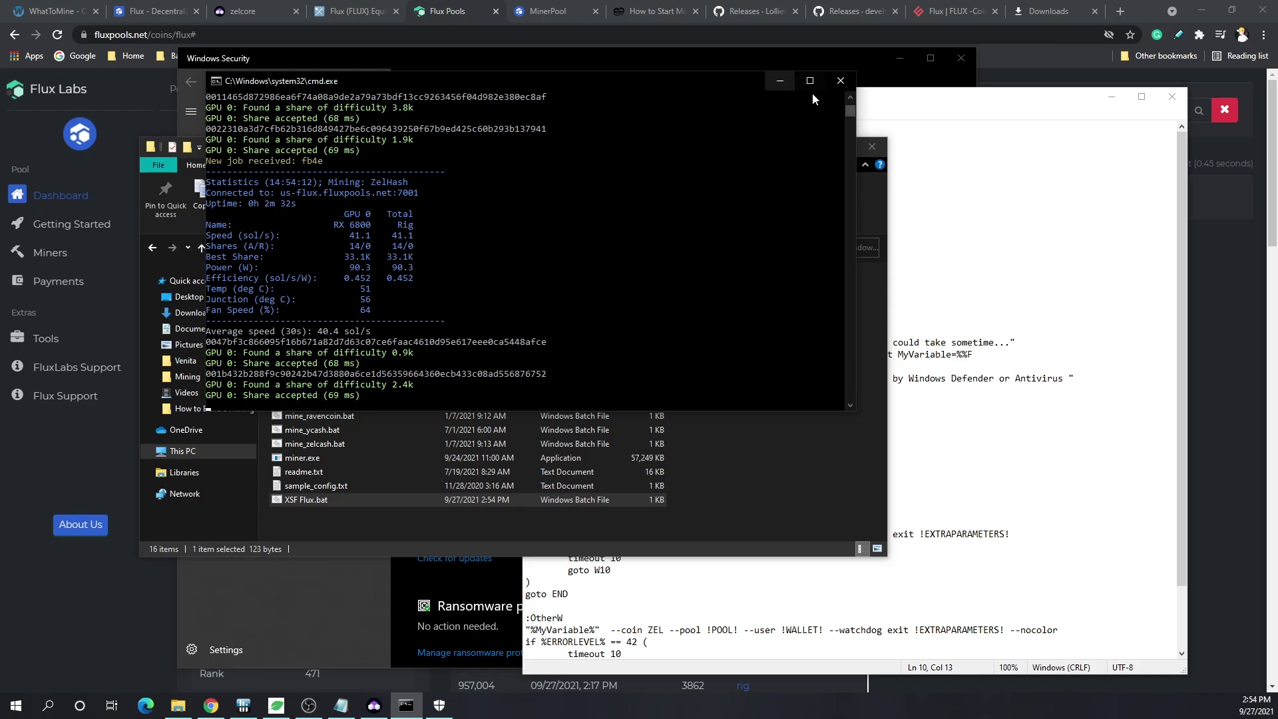
click(841, 80)
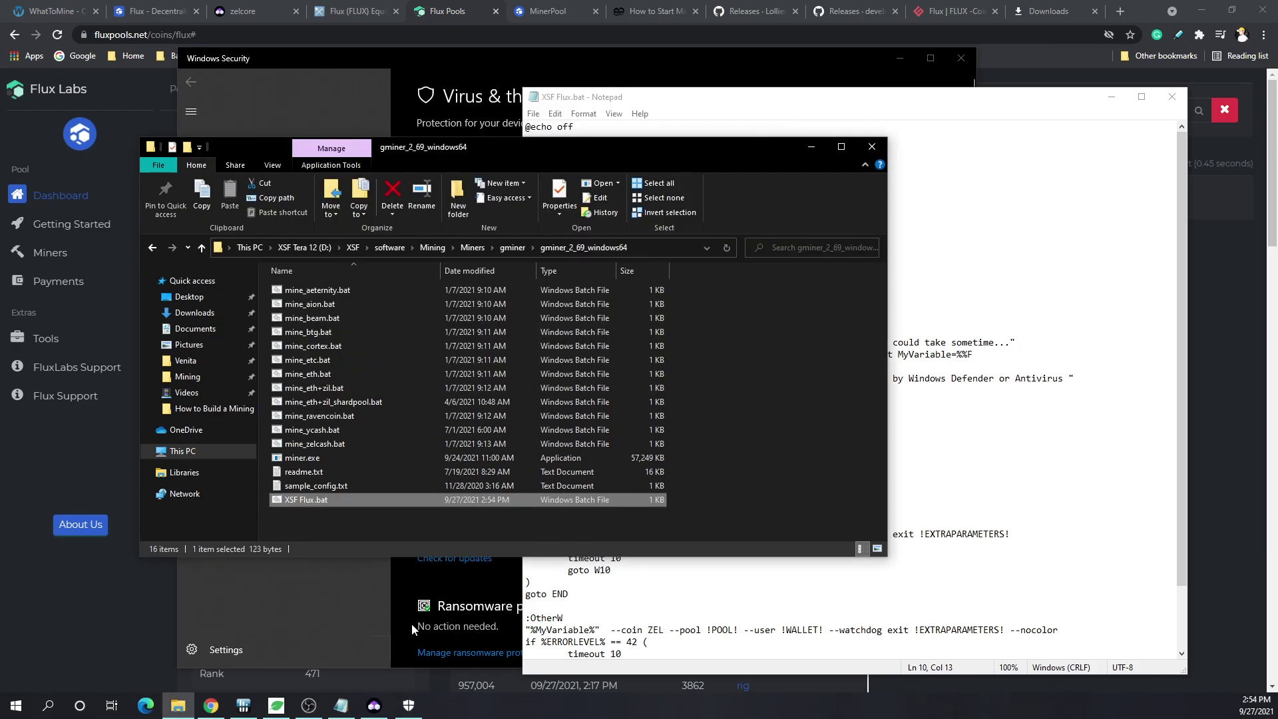
double_click(336, 501)
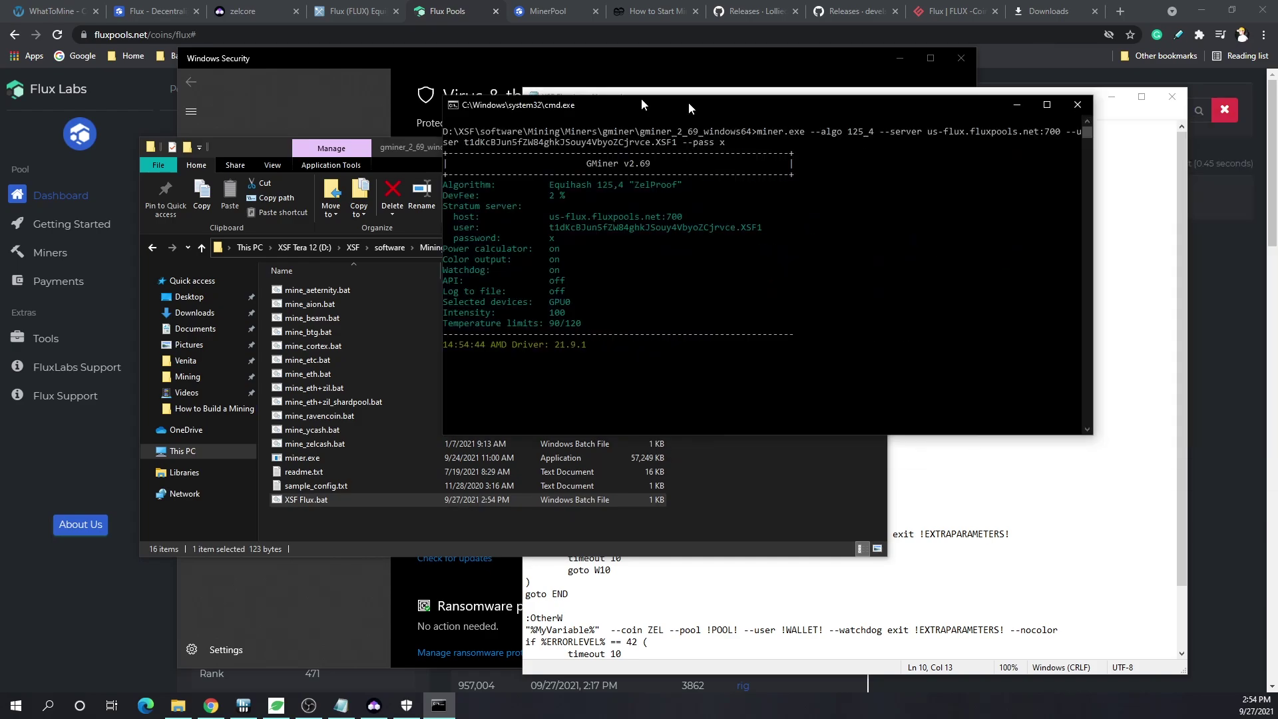
drag(649, 92, 406, 85)
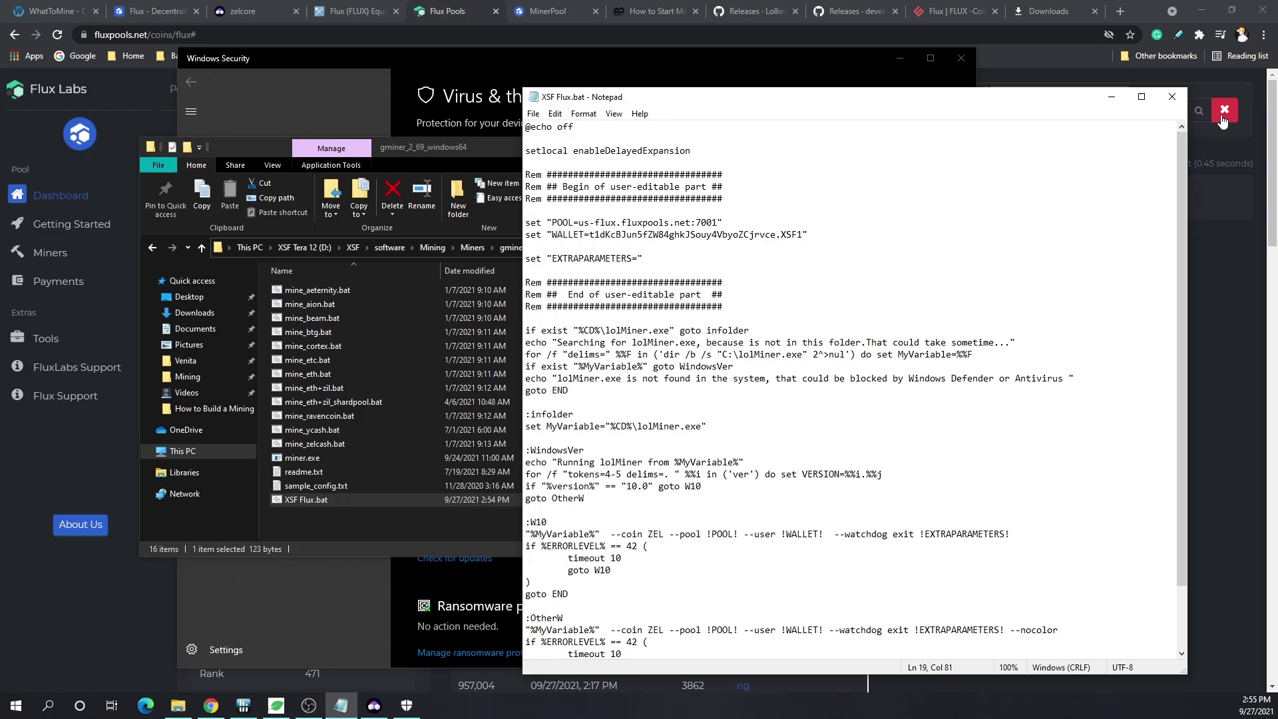
- Close the GMiner window, the leftover script and Windows Security
click(1172, 96)
click(934, 48)
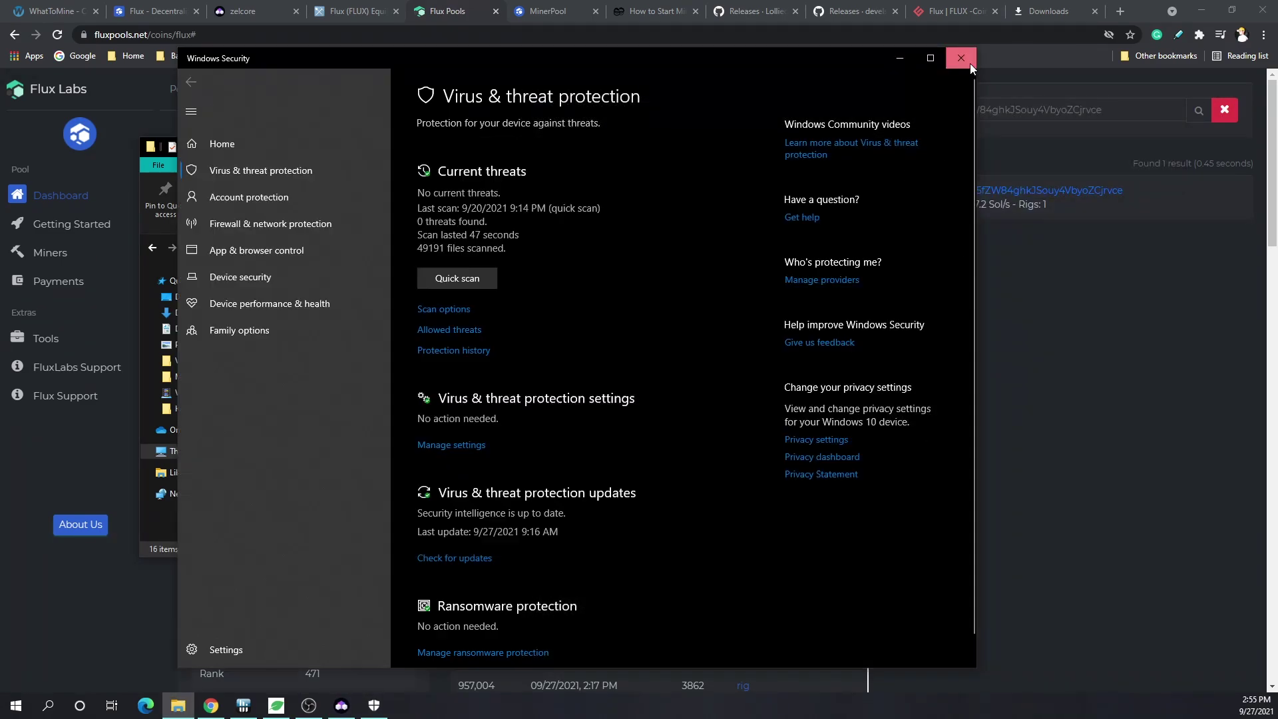
click(970, 62)
- Check the FluxLabs Pools stratum server list to confirm port 7001
right_click(337, 500)
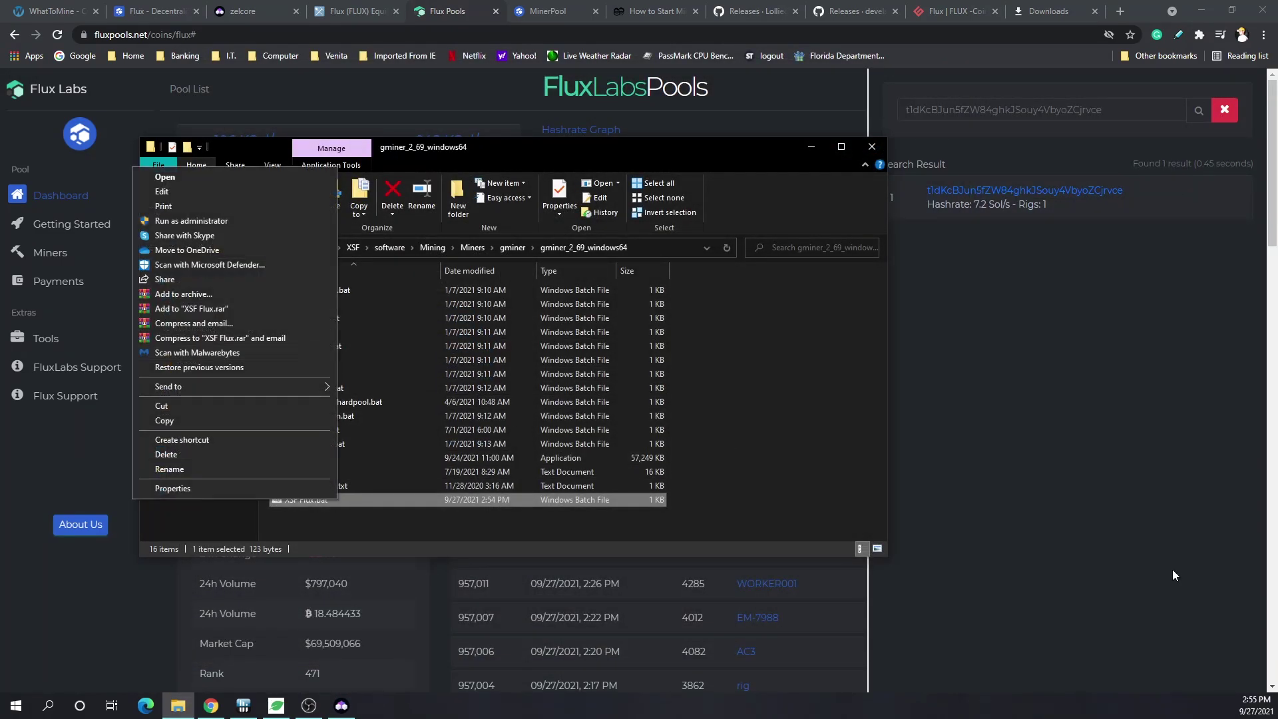
click(986, 508)
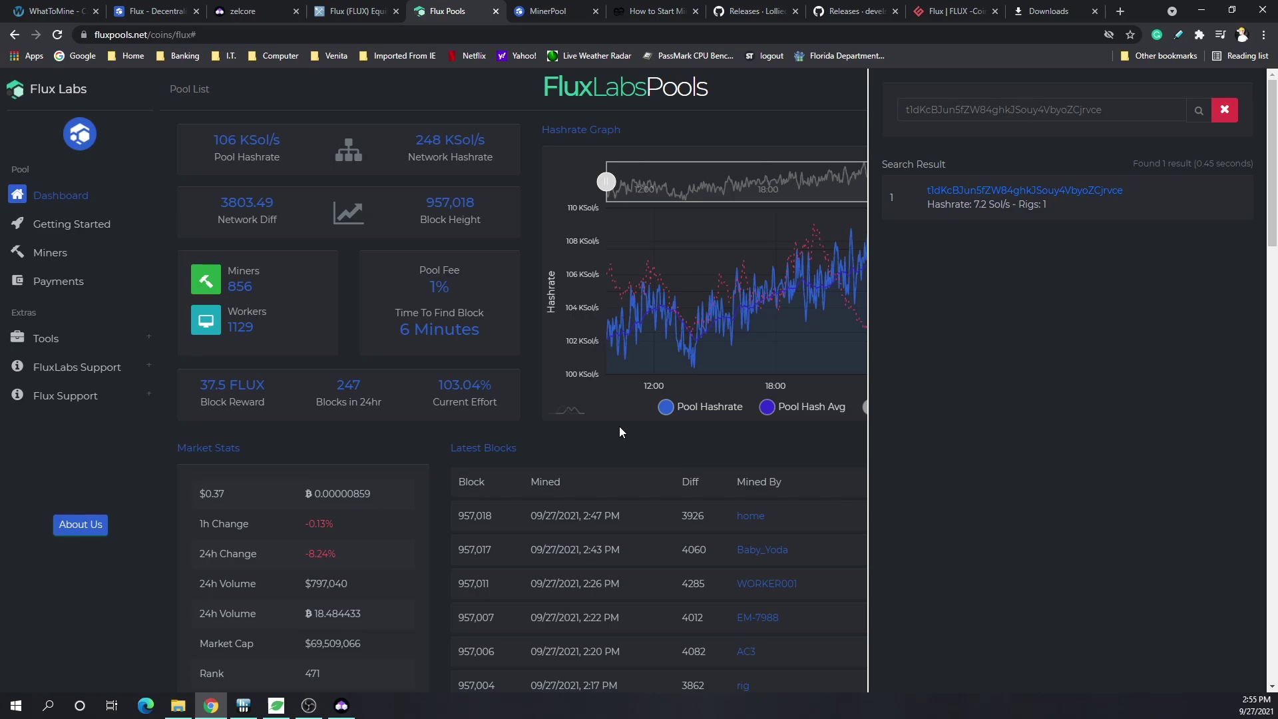
click(73, 225)
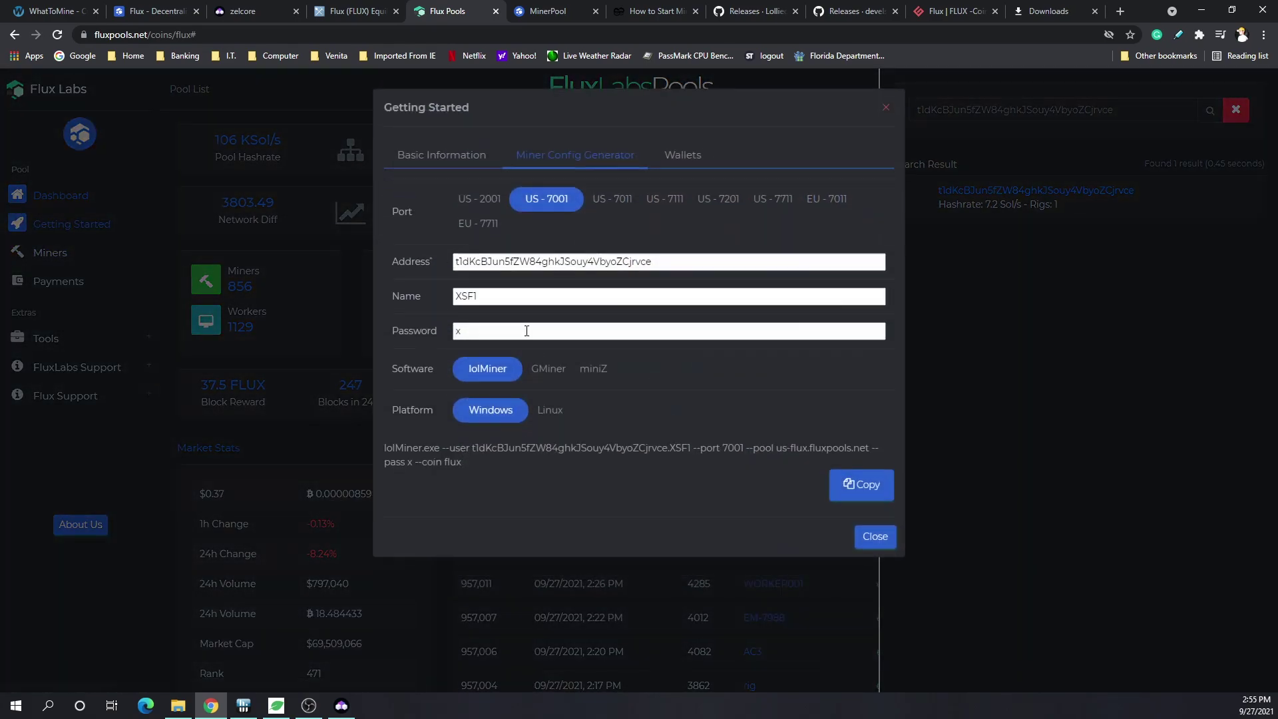
click(462, 172)
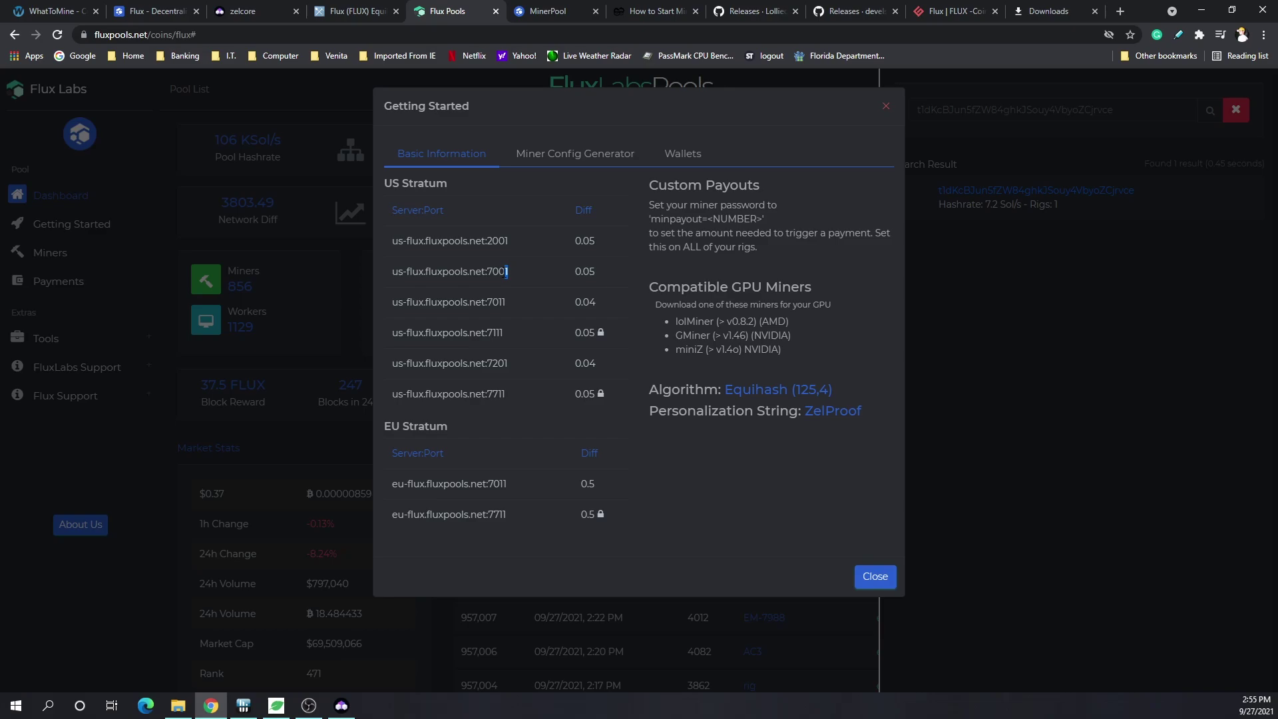
- Change the port in XSF Flux.bat from 700 to 7001, save it, and launch the miner
click(180, 711)
right_click(370, 498)
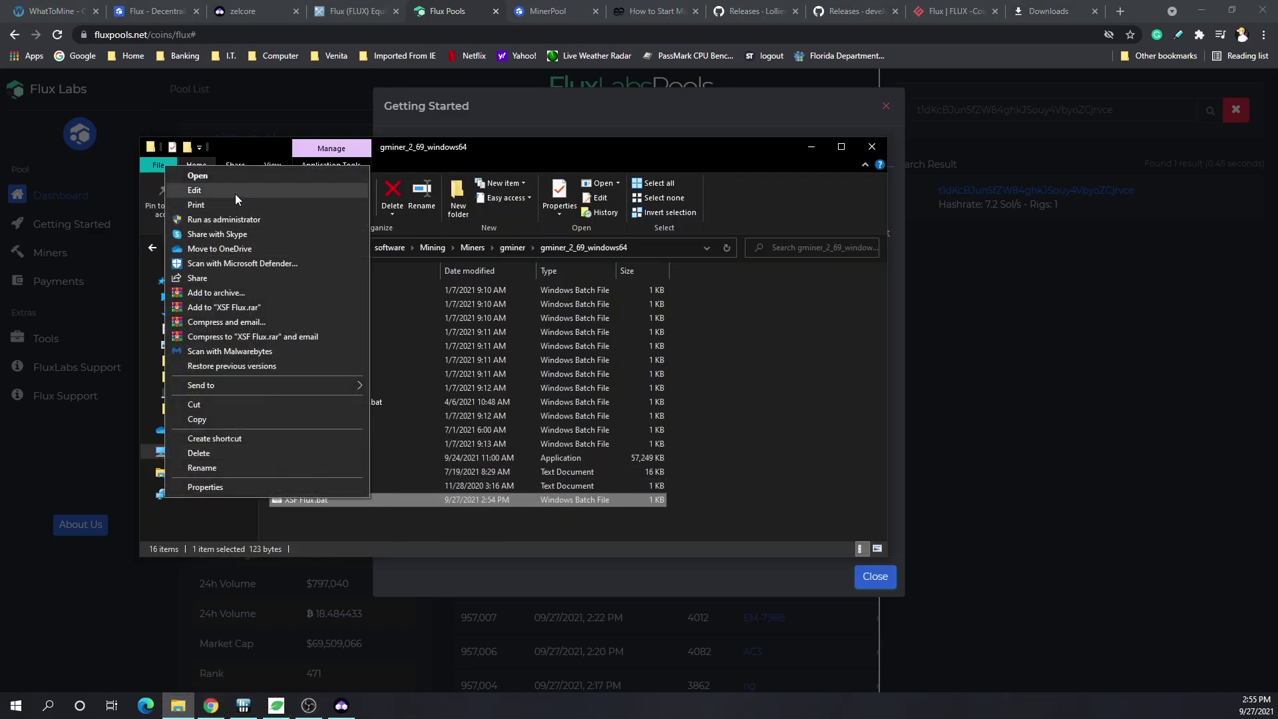
click(194, 190)
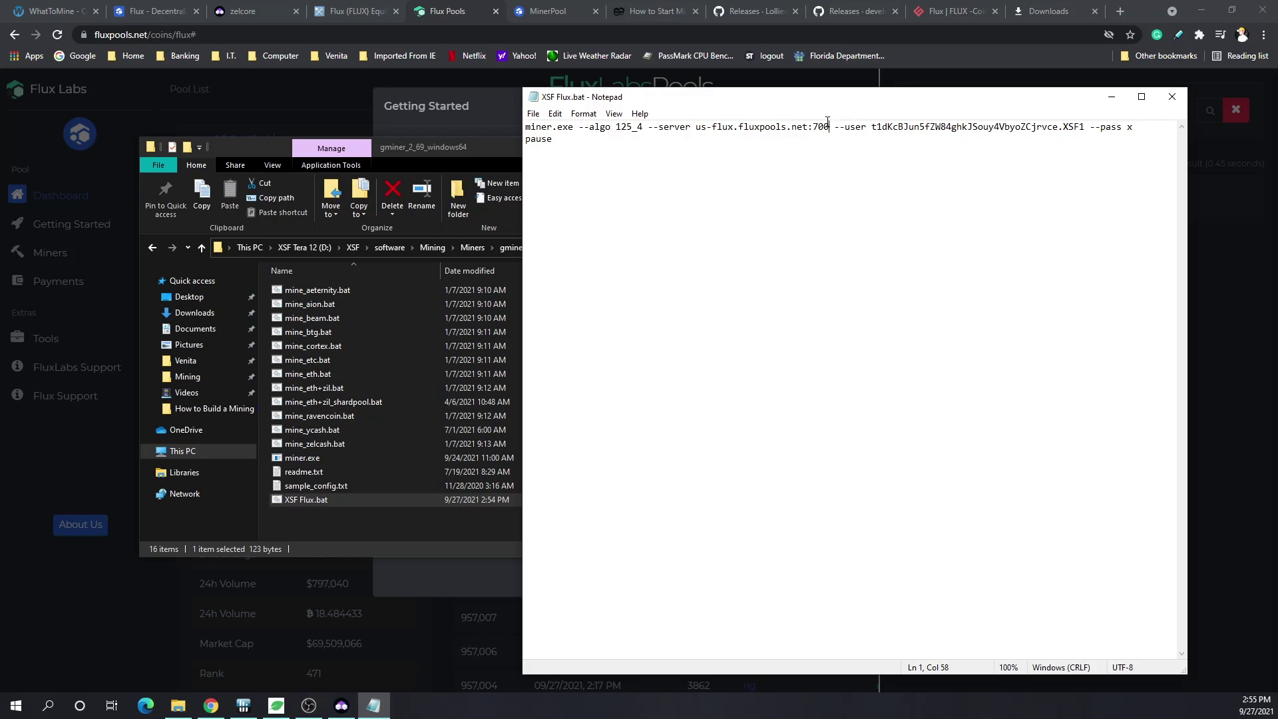
text(1)
key(ctrl+s)
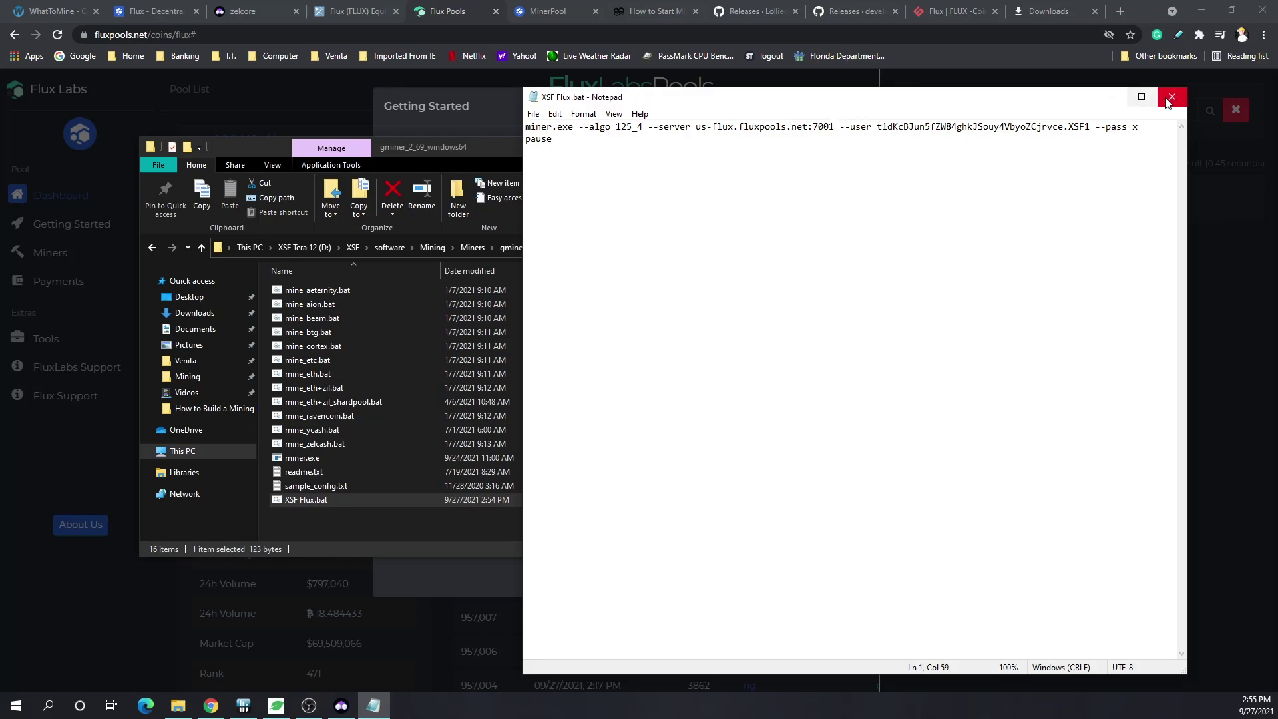
click(1171, 97)
double_click(316, 500)
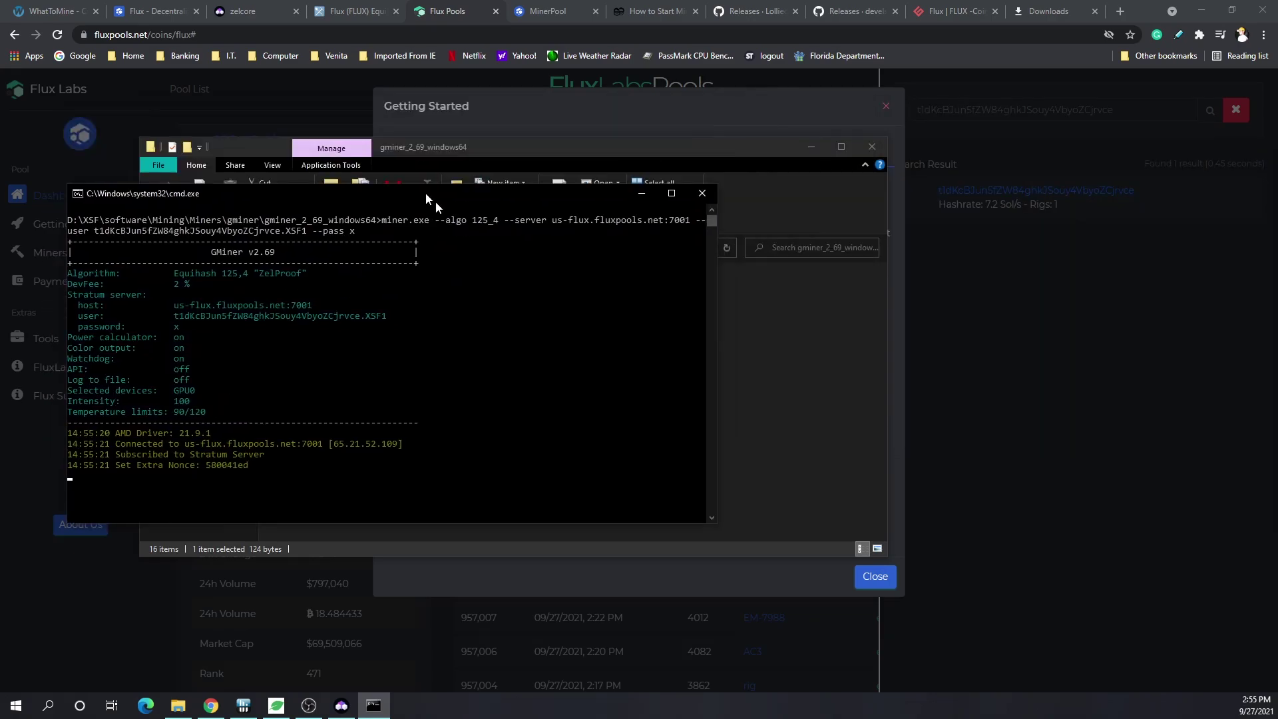
- Watch GMiner get three shares accepted on us-flux.fluxpools.net:7001, then close the miner window
drag(425, 193, 517, 203)
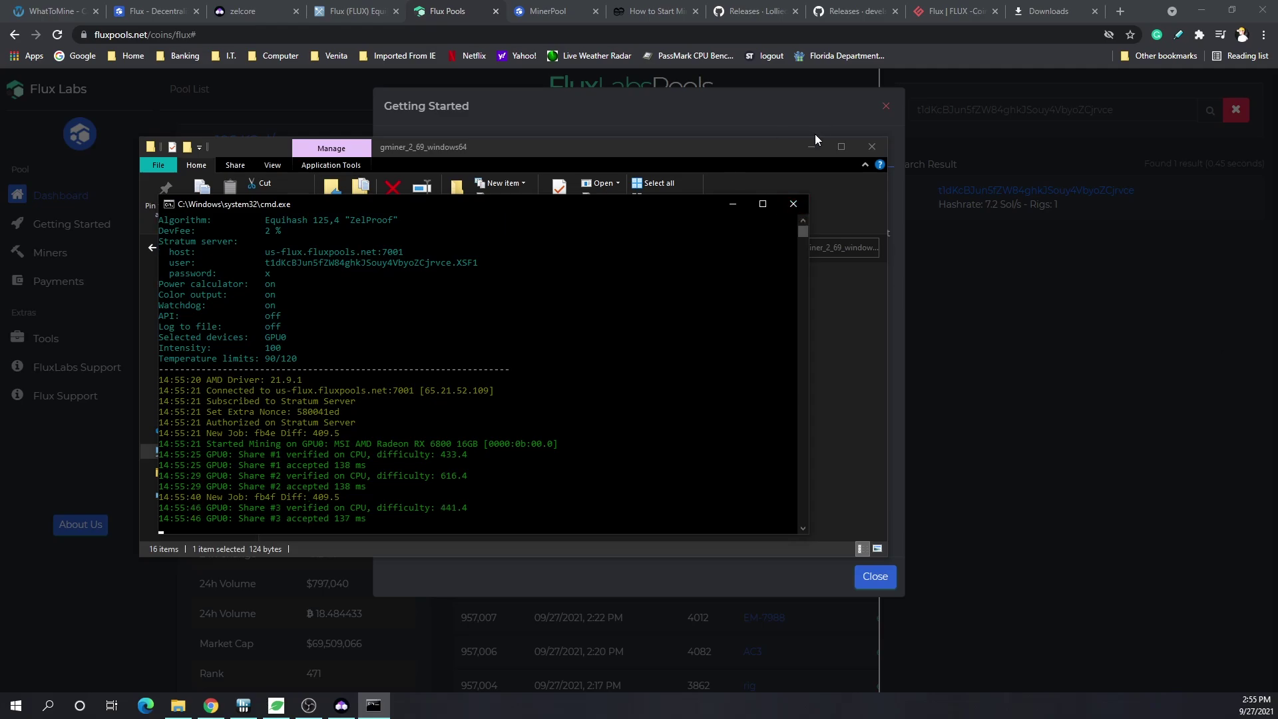
click(792, 204)
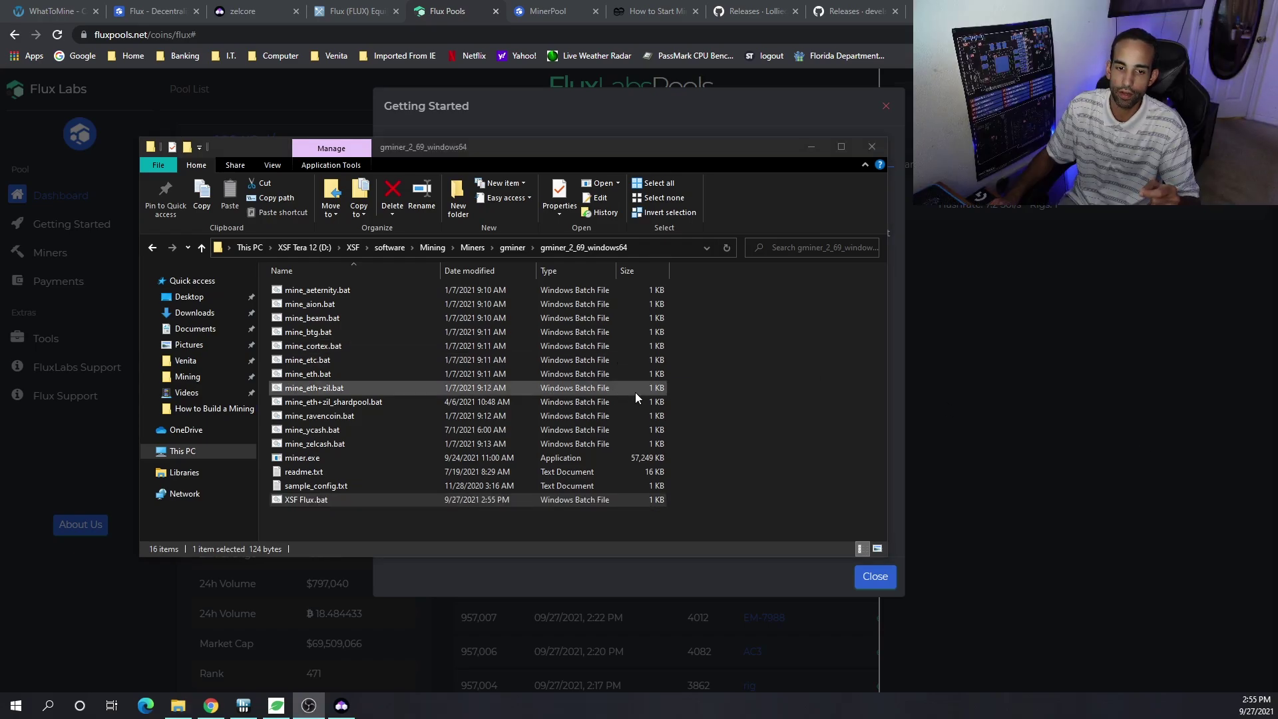
- Minimize the gminer folder and open the Apps section of the Zelcore wallet
click(810, 147)
click(341, 706)
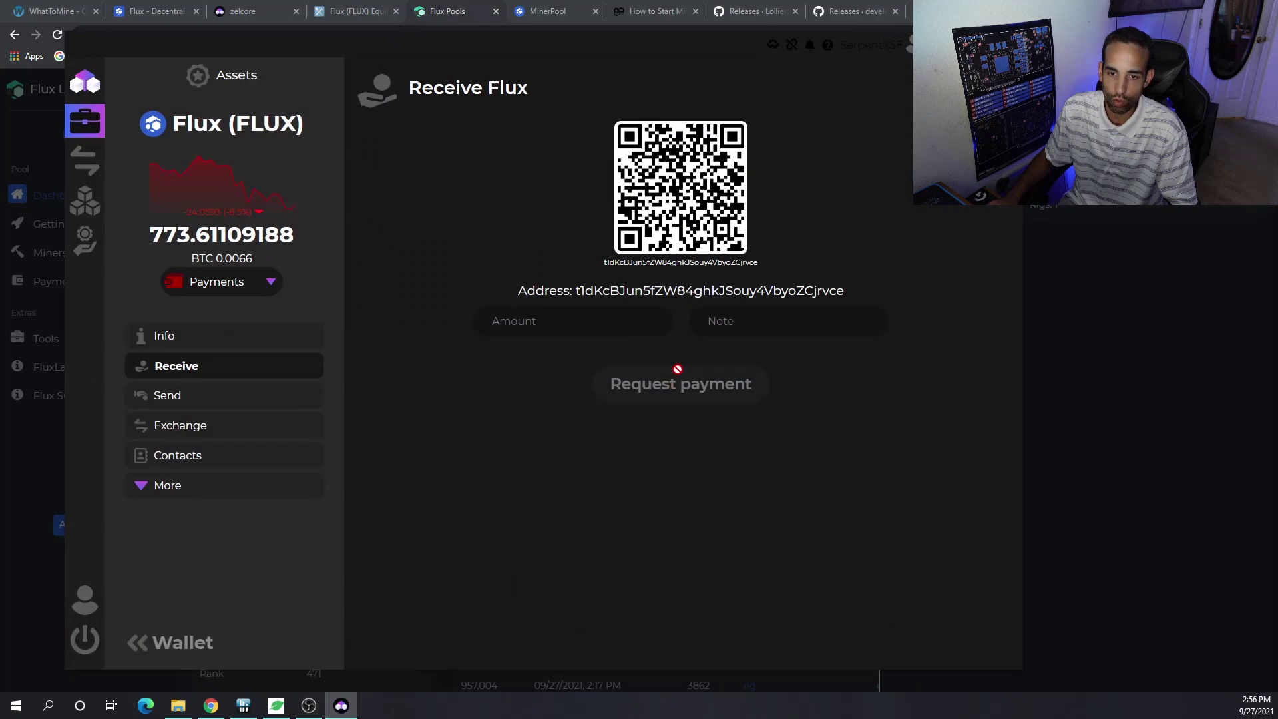
mouse_move(78, 88)
click(94, 200)
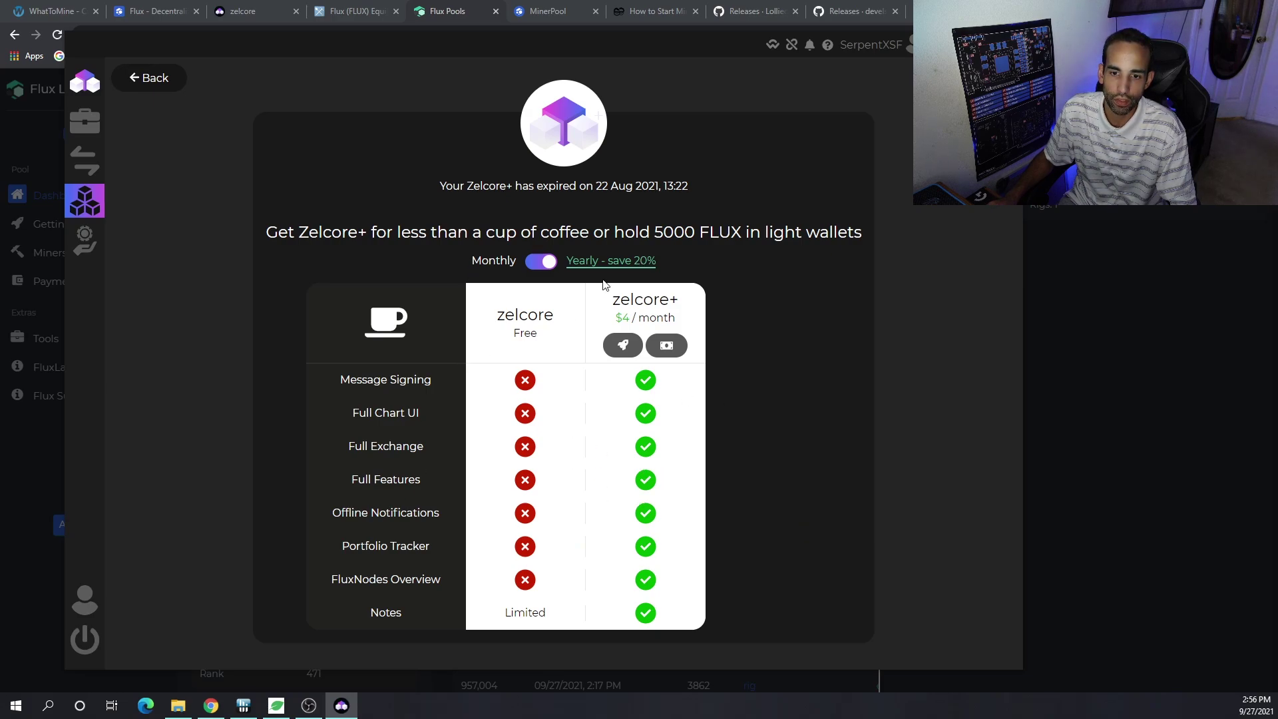
- Open Zelcore's Exchange page and browse QuickSwap, Serum DEX, Binance DEX and exchange-account options
mouse_move(100, 250)
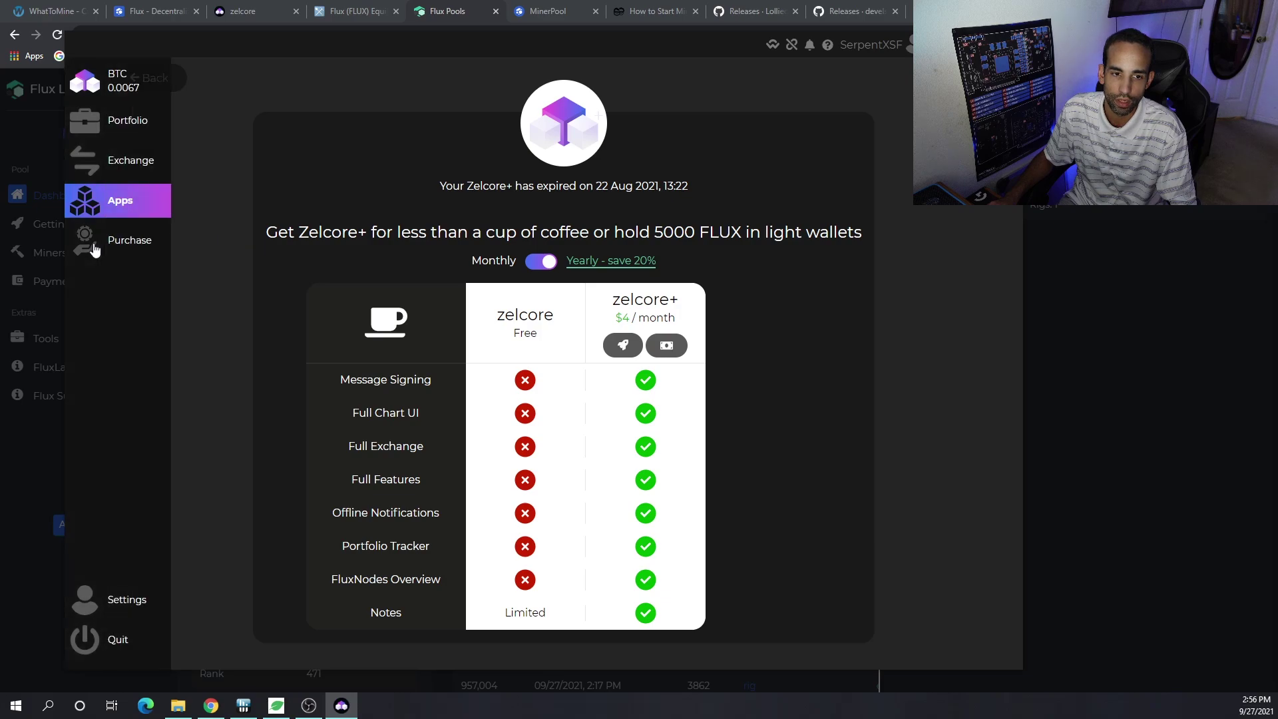
click(103, 173)
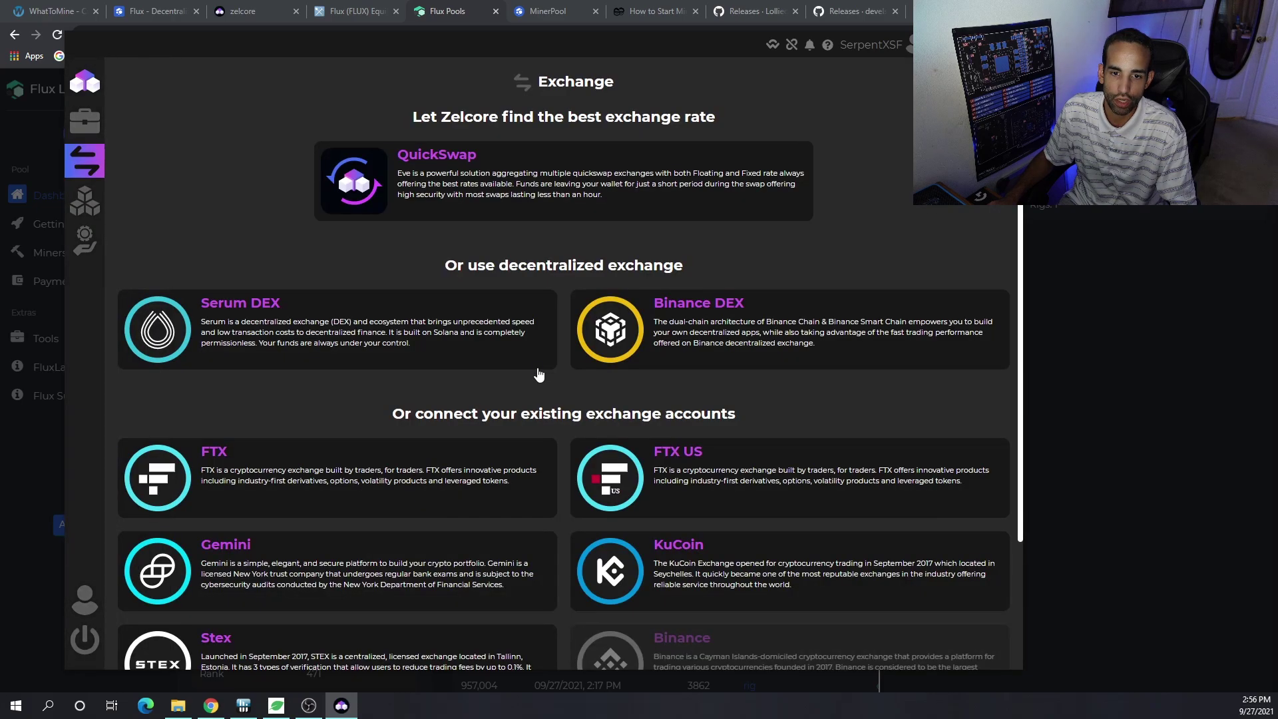
scroll(442, 357, down, 2)
scroll(561, 378, down, 1)
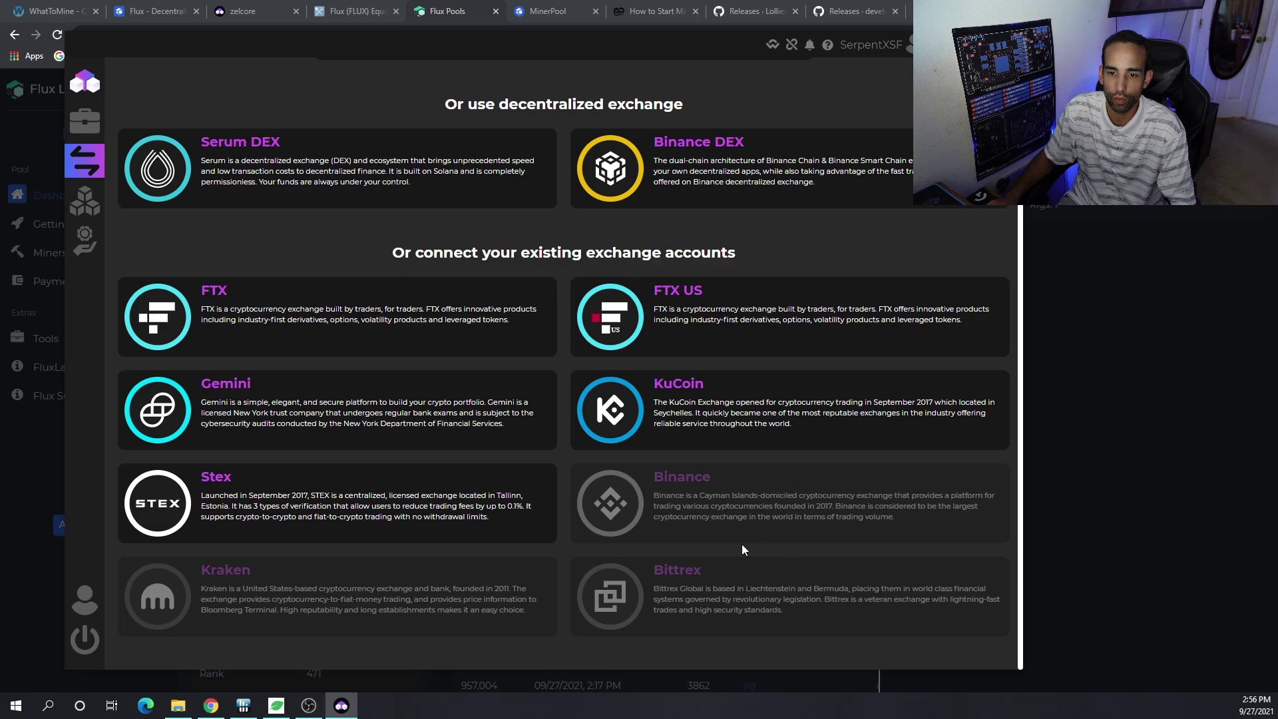
scroll(741, 544, up, 3)
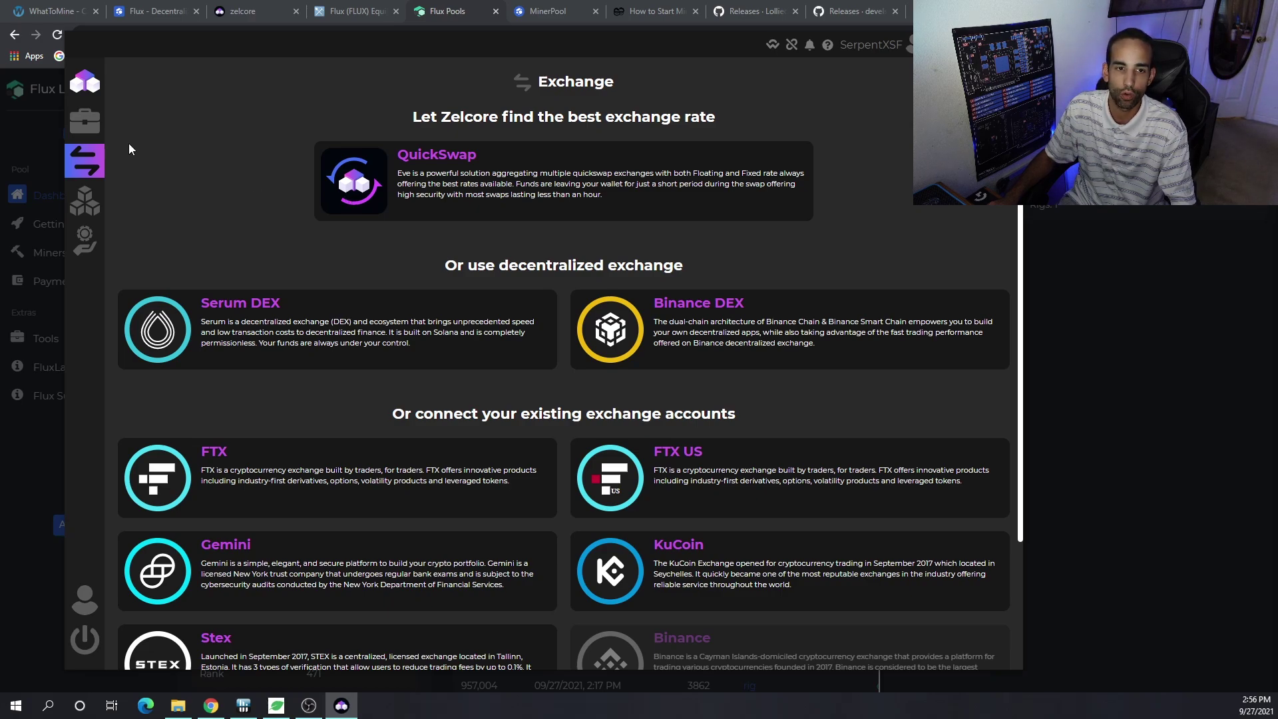
- View the Zelcore+ subscription page, then return to the portfolio overview
click(94, 199)
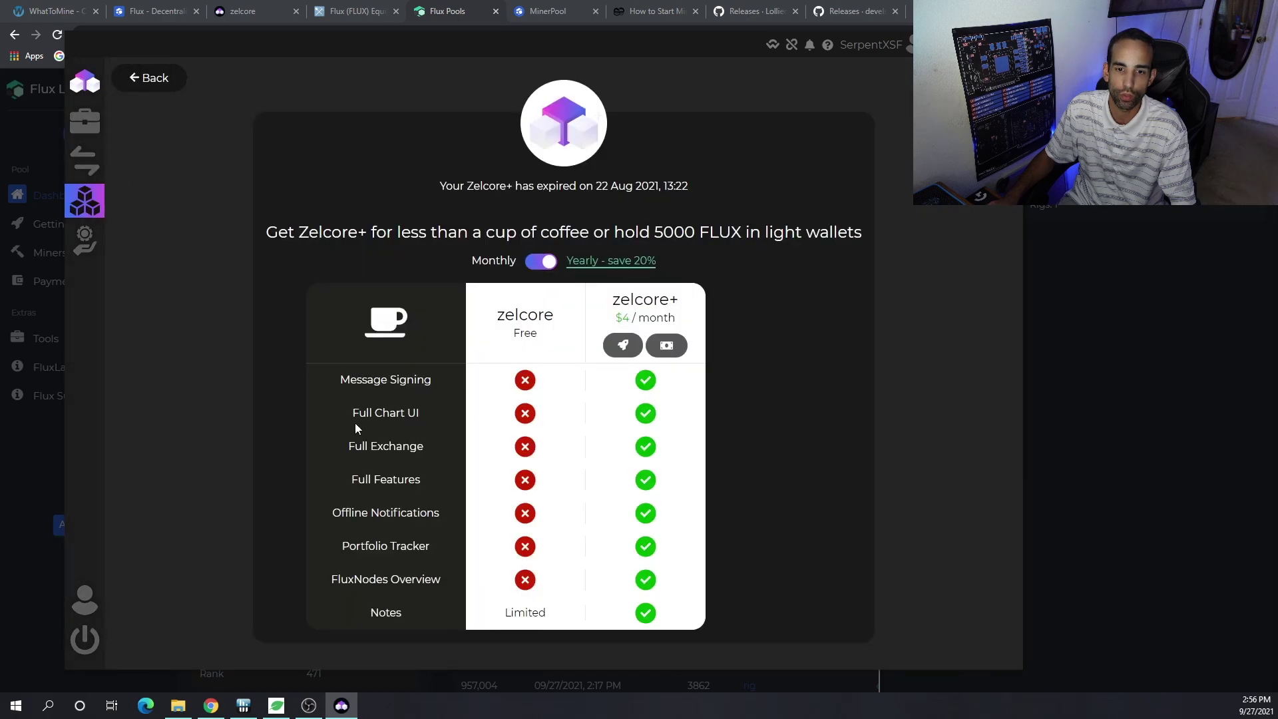
click(152, 78)
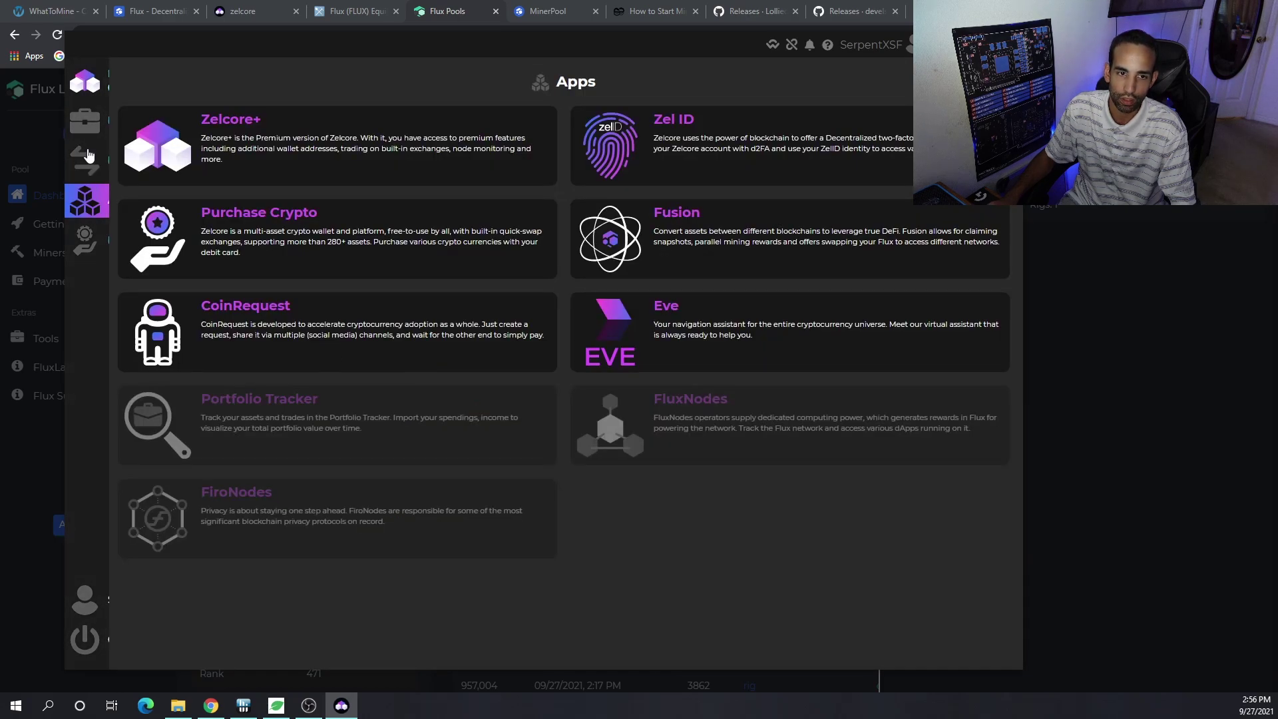
click(84, 122)
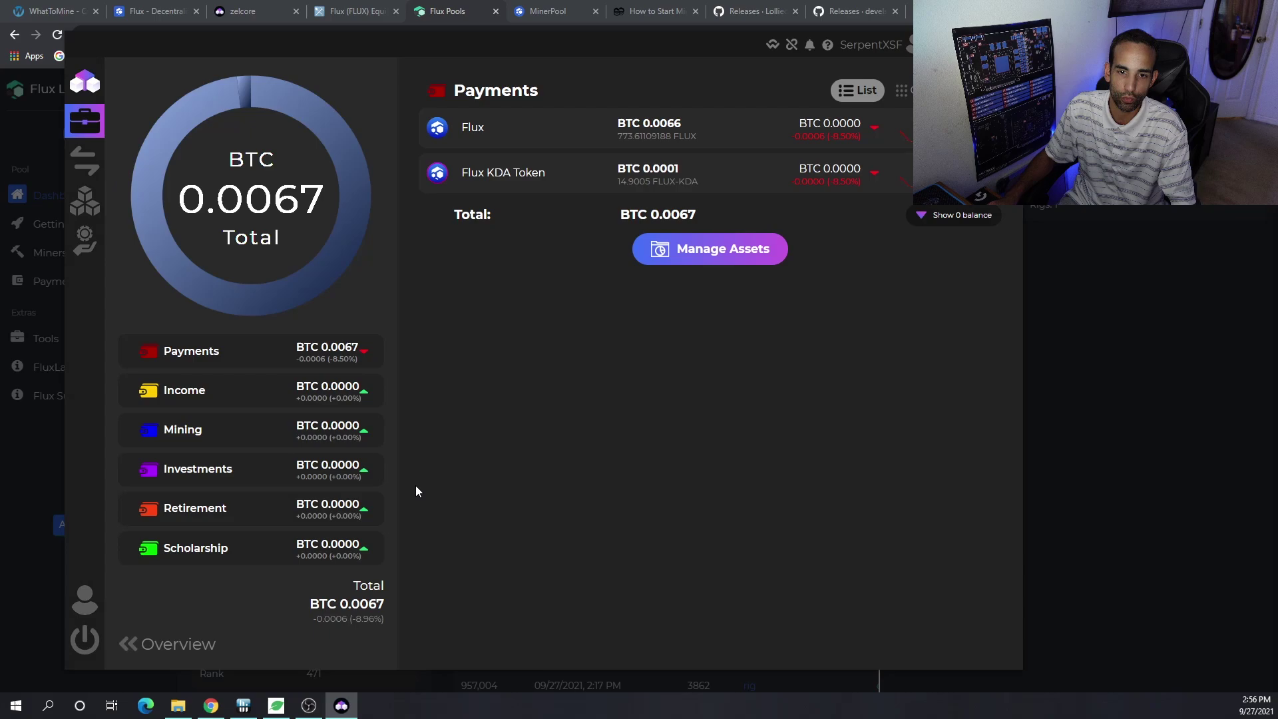
- Browse the list of addable assets under Manage Assets > Add Assets
click(684, 264)
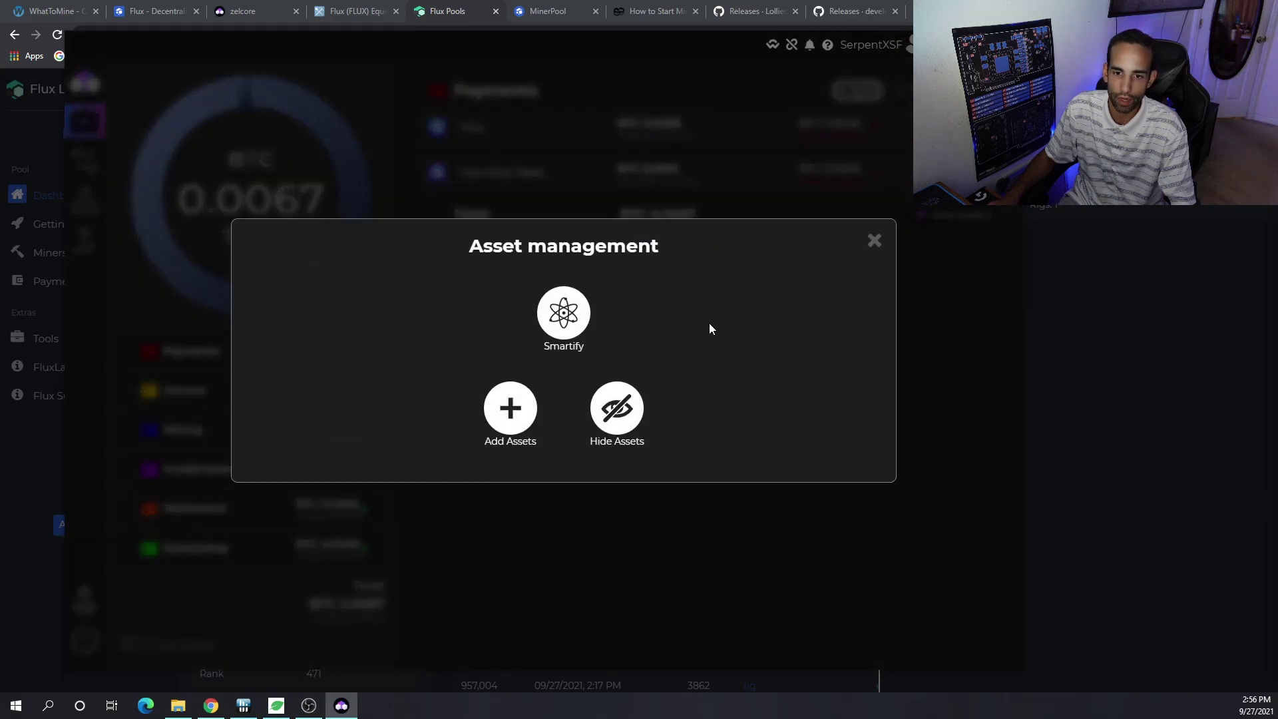
click(510, 407)
scroll(672, 403, down, 2)
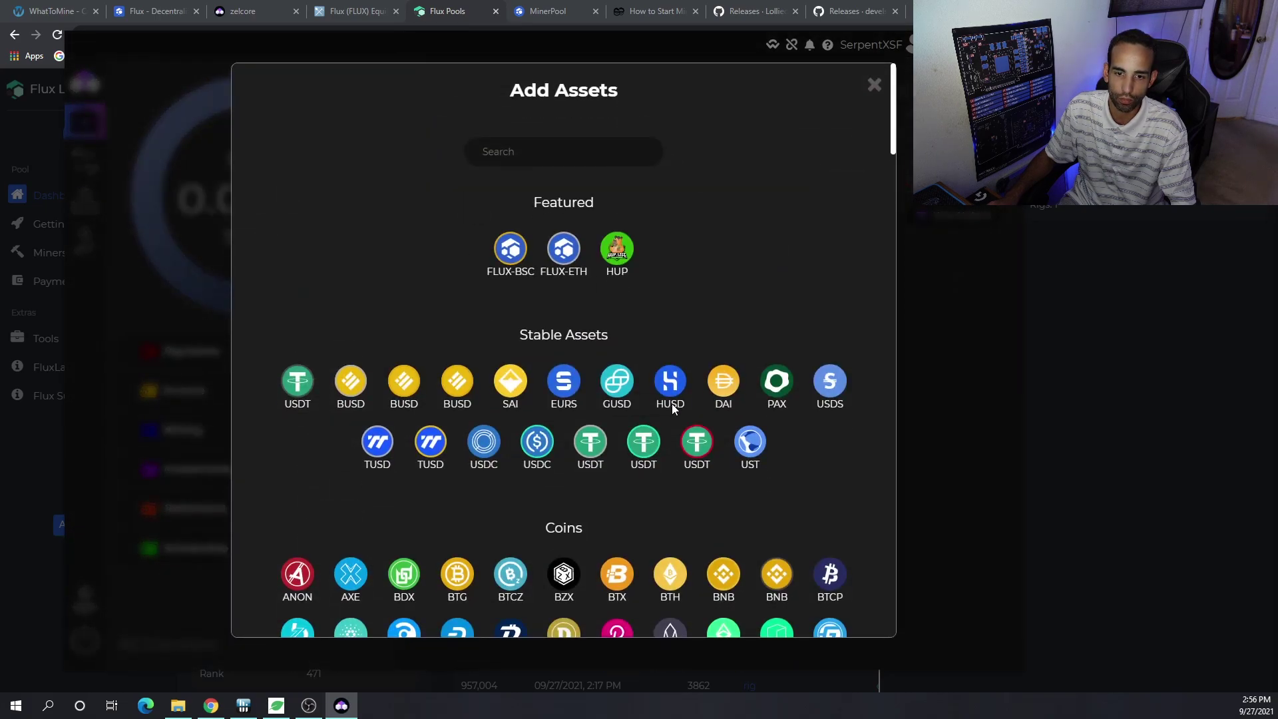
scroll(673, 406, down, 12)
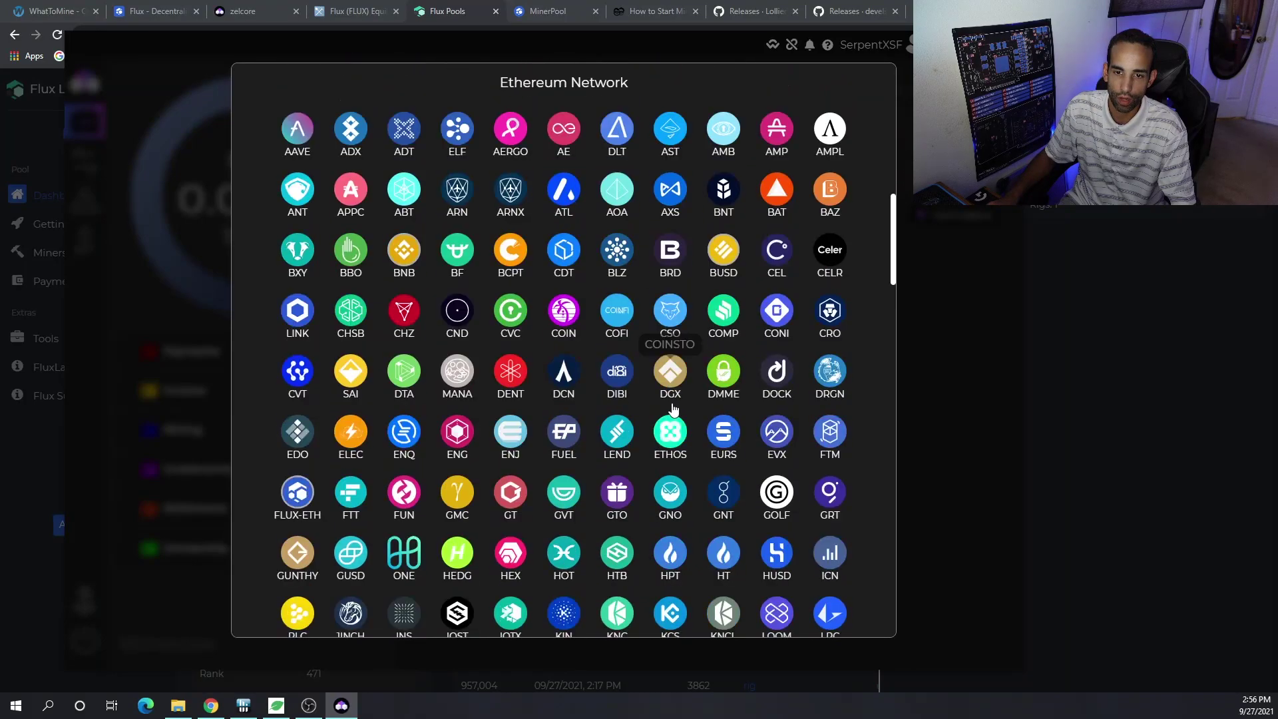
scroll(673, 406, down, 15)
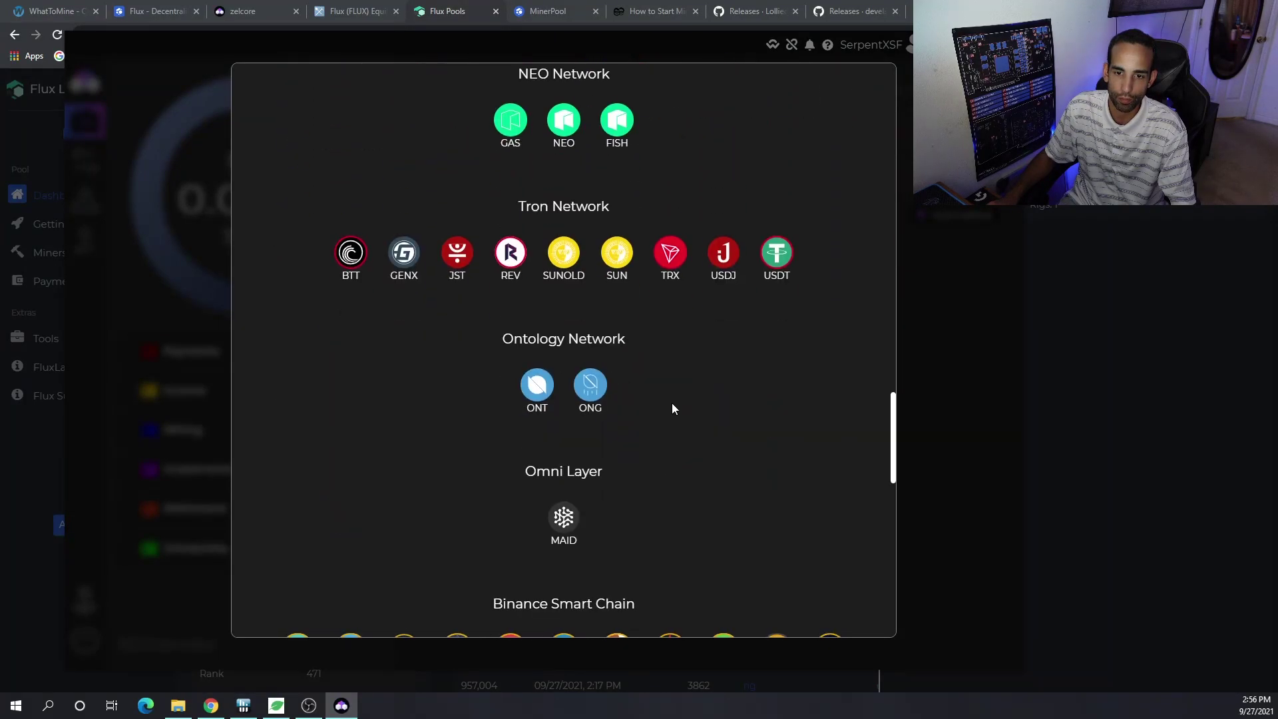
scroll(672, 406, down, 12)
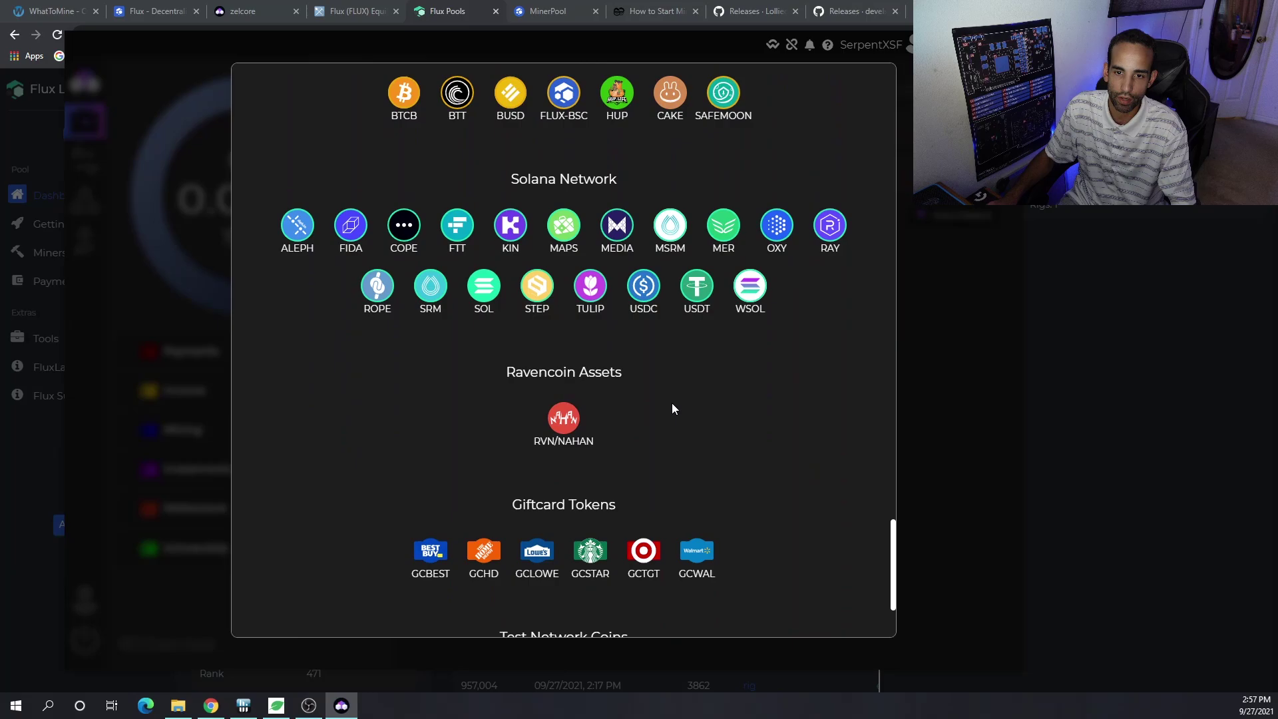
drag(894, 569, 894, 74)
- Close the Add Assets list and return to the FluxLabs Pools stratum server list
click(949, 298)
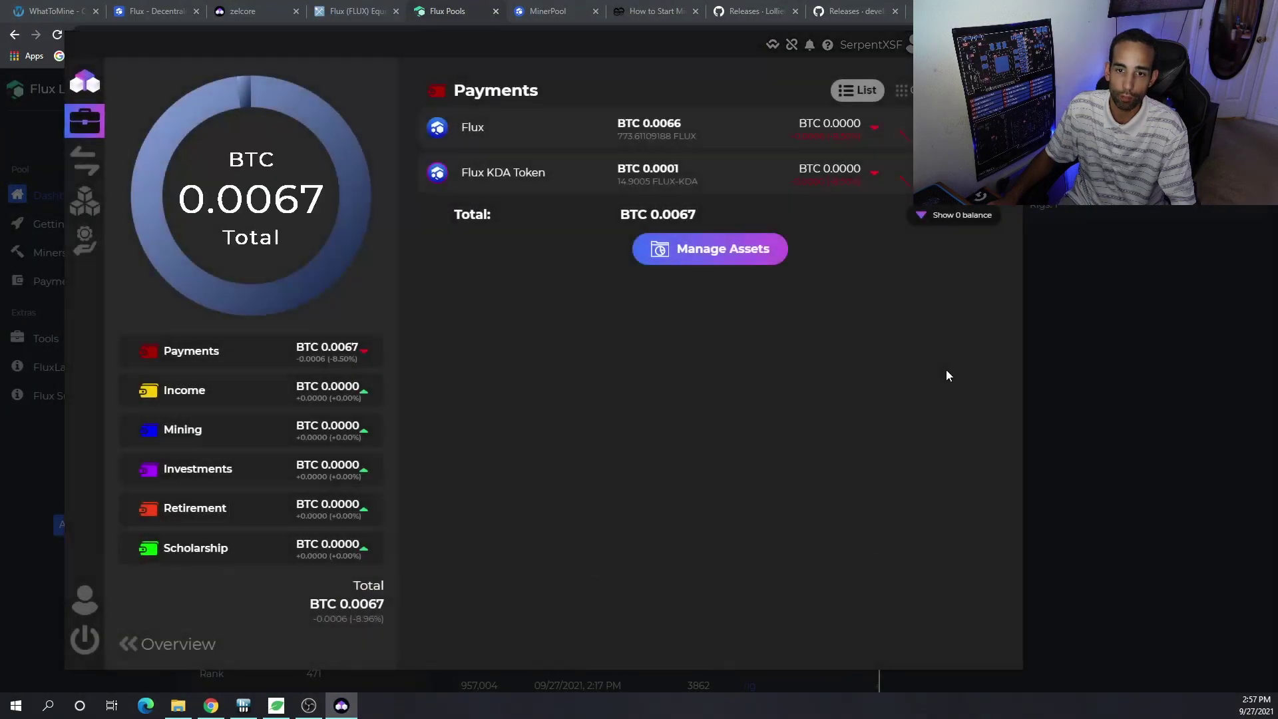
key(alt+Tab)
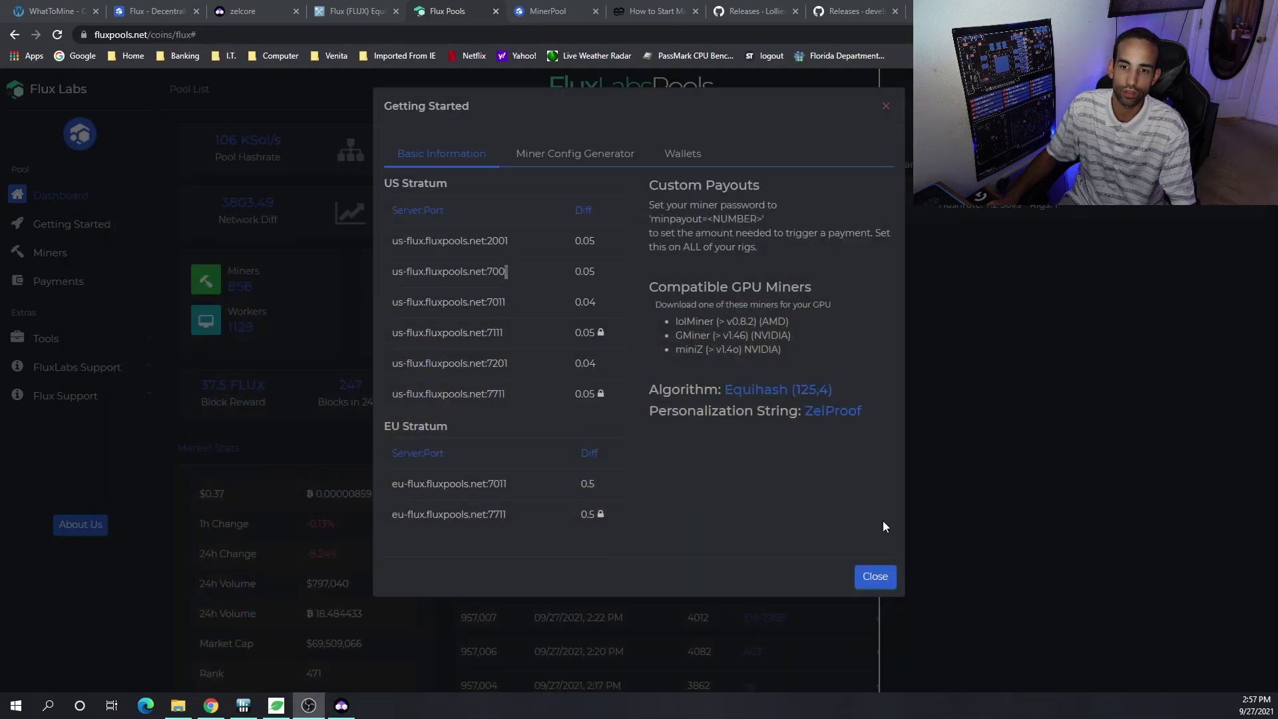